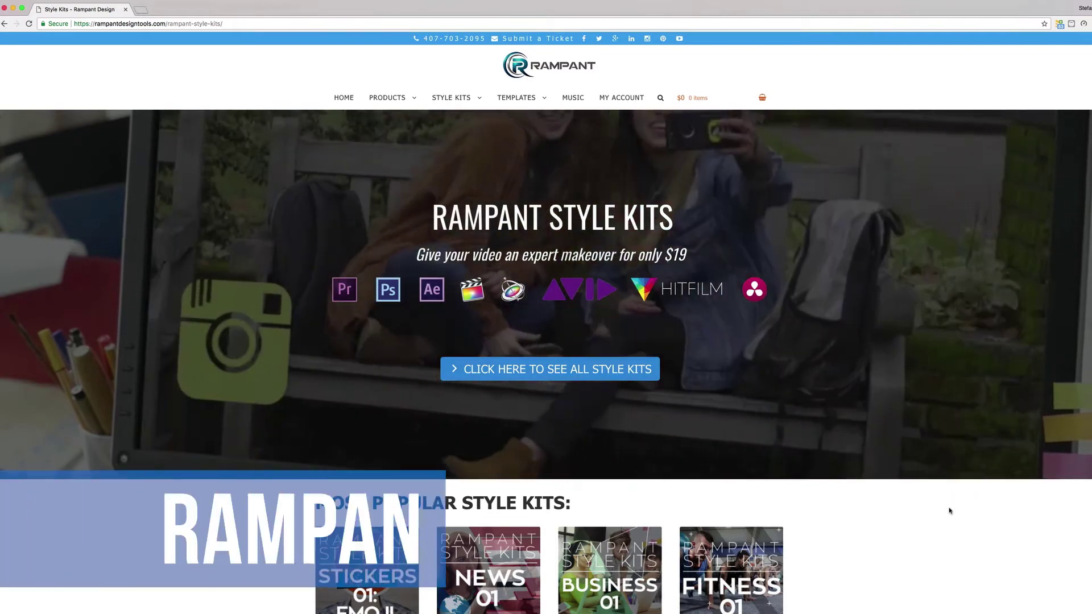
# - Browse the most popular style kits on the Rampant Style Kits page
pyautogui.scroll(-5, 949, 511)
pyautogui.scroll(-5, 949, 510)
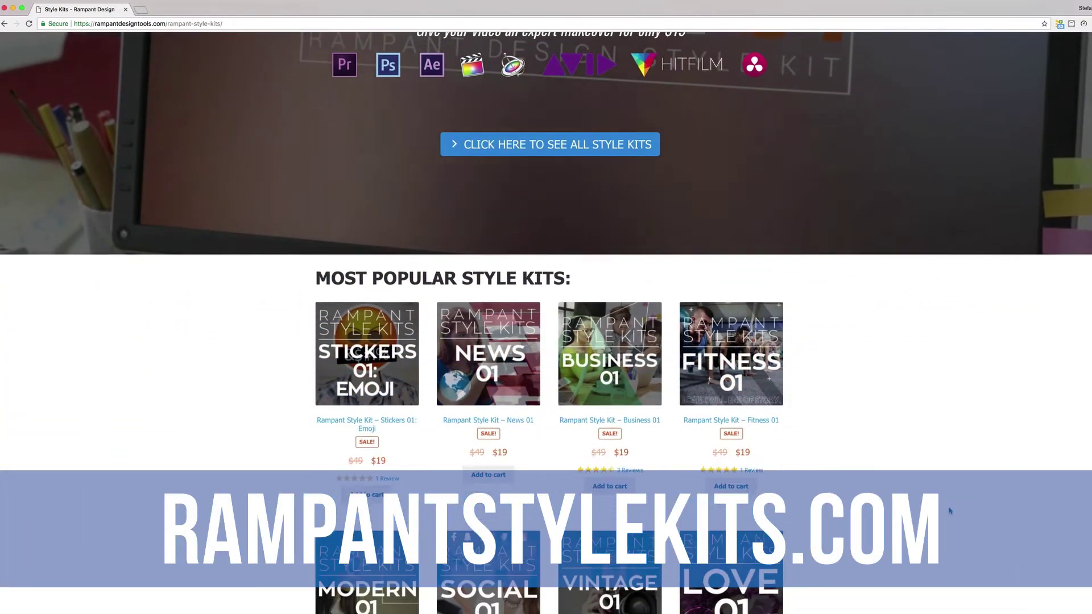
pyautogui.scroll(-5, 949, 511)
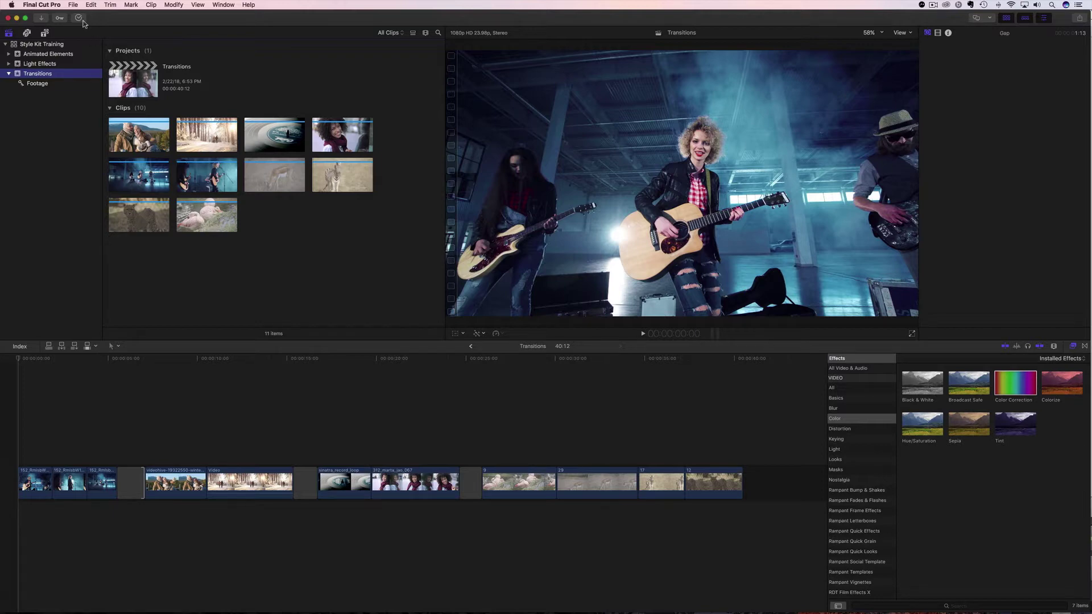
pyautogui.click(72, 5)
pyautogui.moveTo(177, 61)
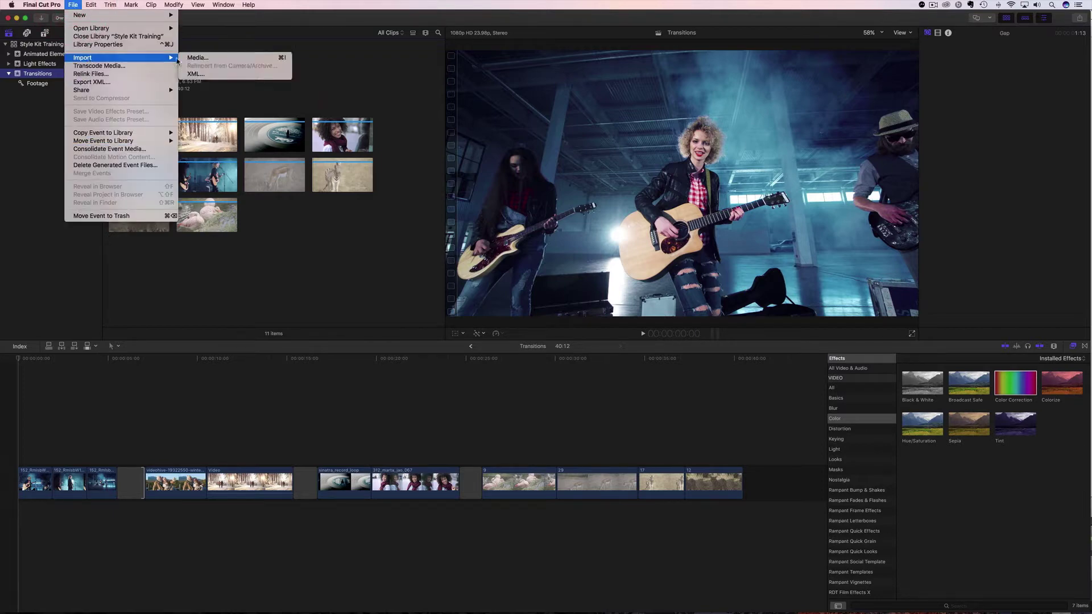
pyautogui.rightClick(214, 272)
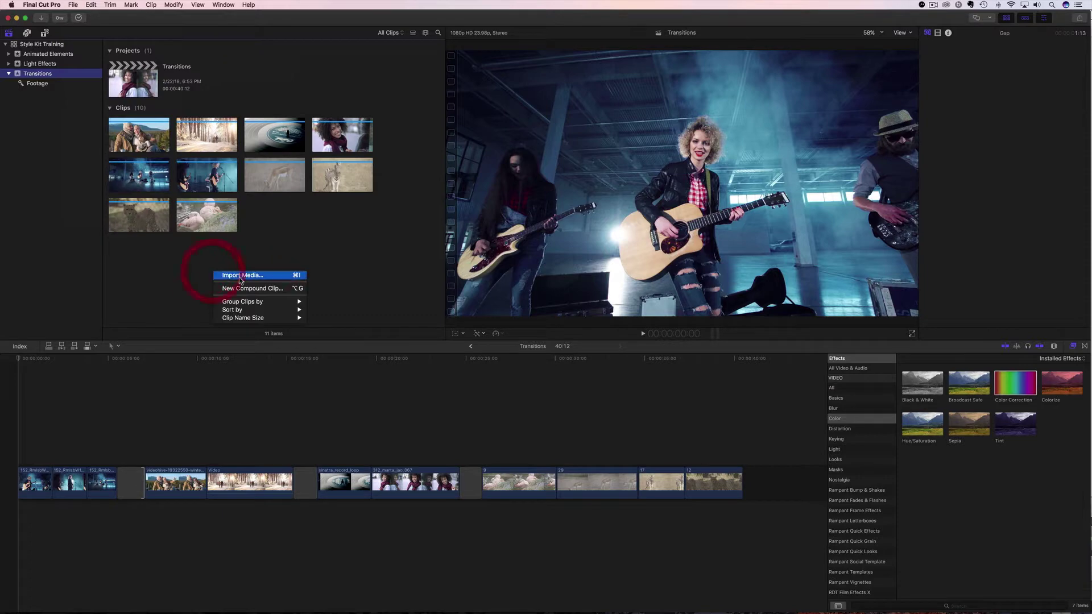
pyautogui.click(165, 274)
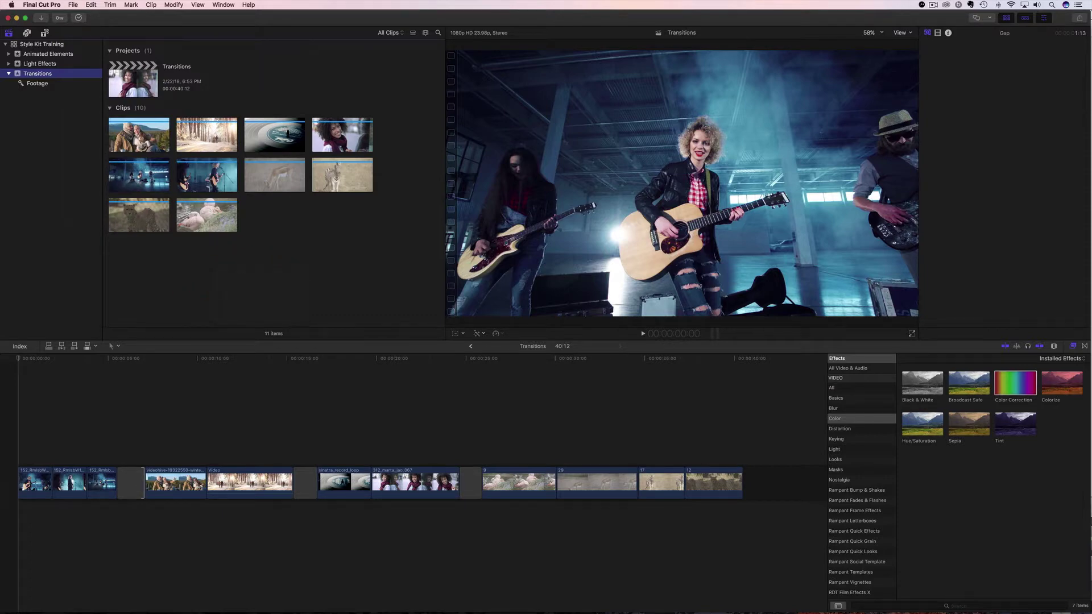
# - Import the Transitions folder from the Transitions Training folder in Finder into the Transitions event and open its keyword collection
pyautogui.moveTo(1091, 203); pyautogui.dragTo(591, 217)
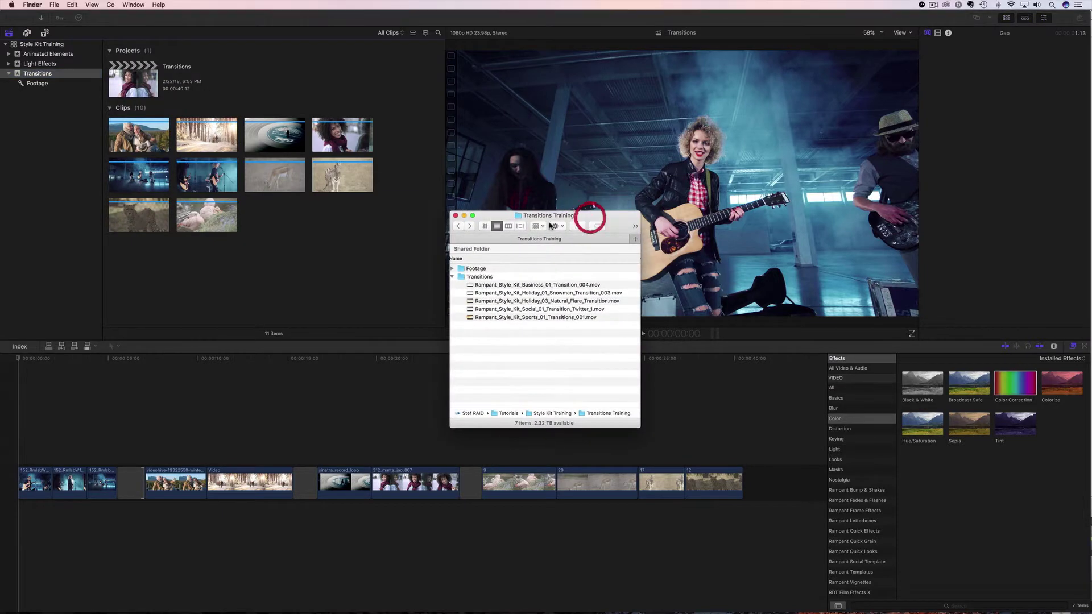
pyautogui.moveTo(486, 277); pyautogui.dragTo(252, 285)
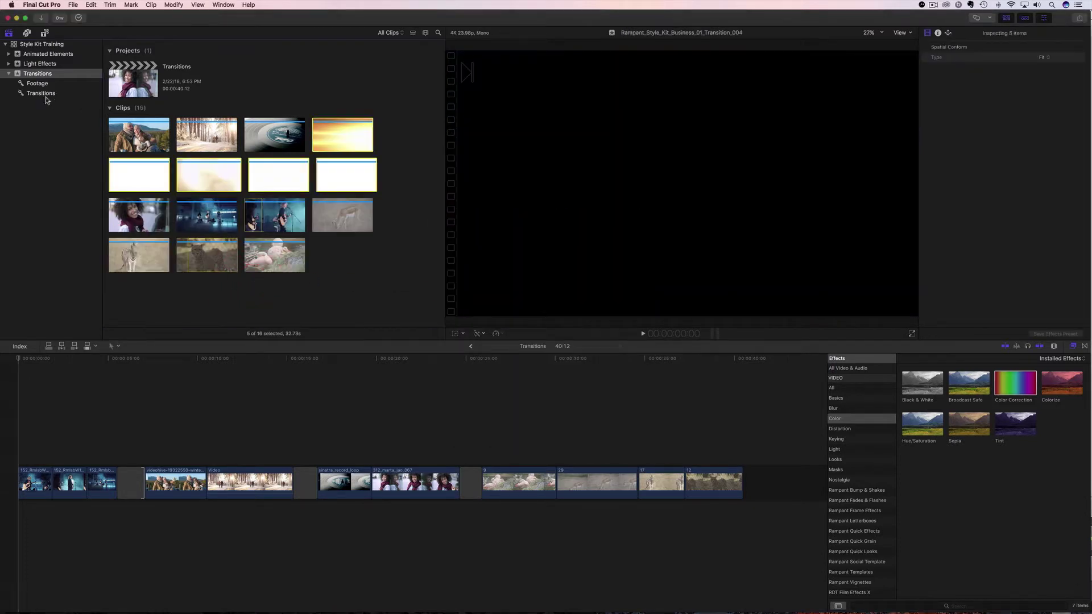
pyautogui.click(35, 94)
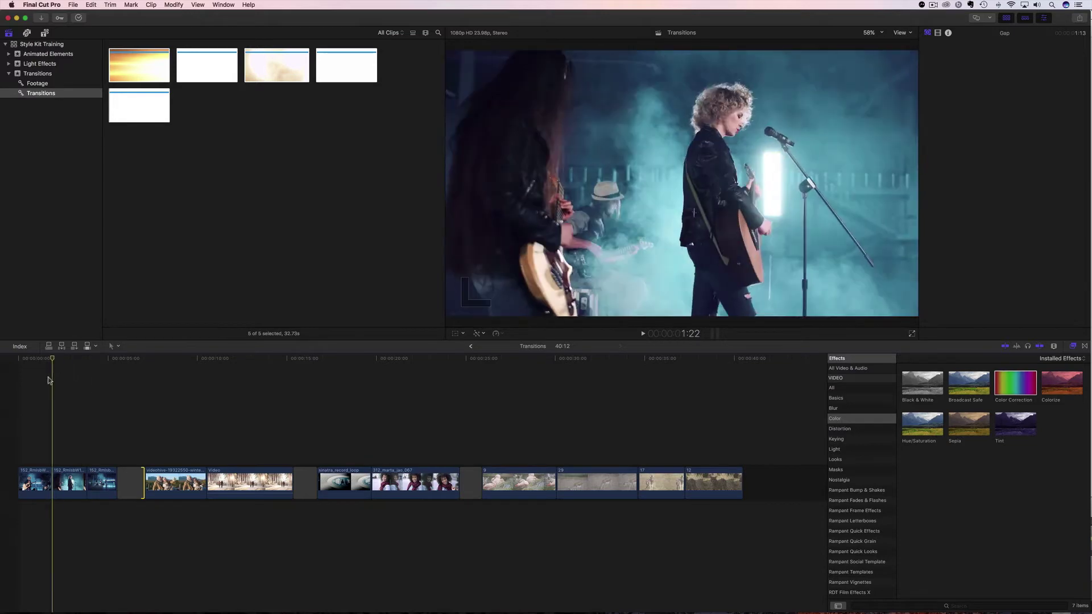
# - Connect the Rampant_Style_Kit_Sports_01_Transitions_001 clip above the cut between the first two band shots in the timeline
pyautogui.click(136, 66)
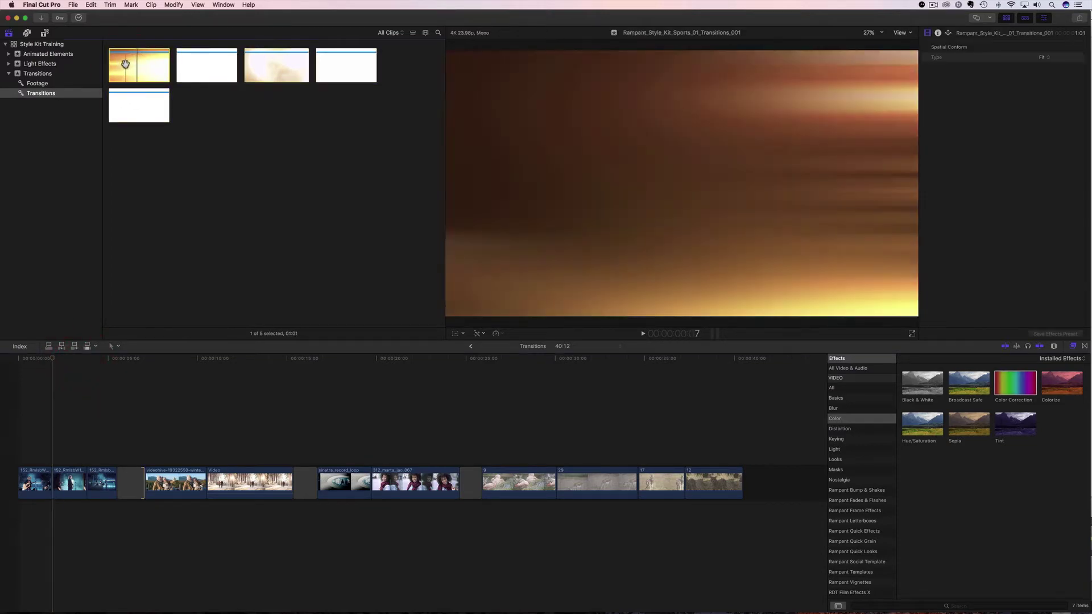
pyautogui.moveTo(77, 229); pyautogui.dragTo(45, 443)
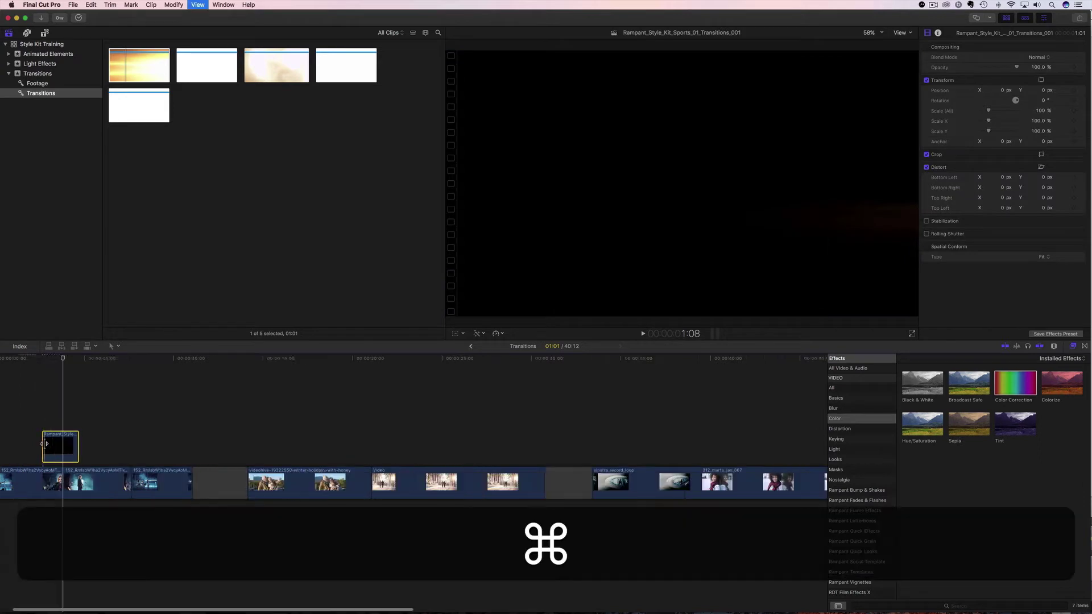
pyautogui.press('cmd+equal')
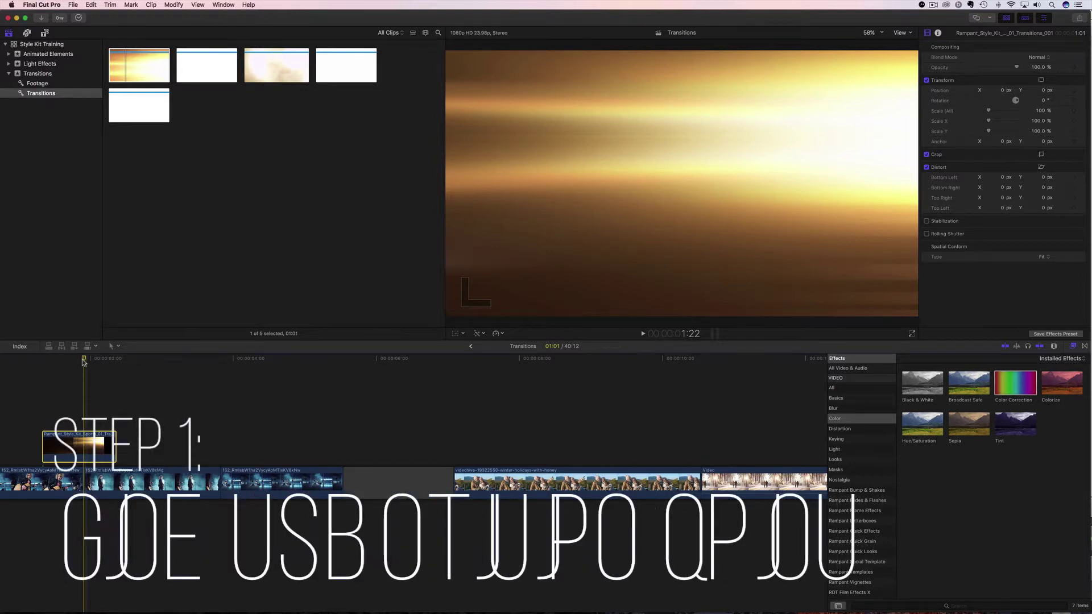
# - Add a marker to the Sports transition clip at 1:18, where the flare fills the whole frame
pyautogui.moveTo(83, 358)
pyautogui.mouseDown()
pyautogui.moveTo(54, 359)
pyautogui.moveTo(91, 361)
pyautogui.moveTo(73, 364)
pyautogui.mouseUp()
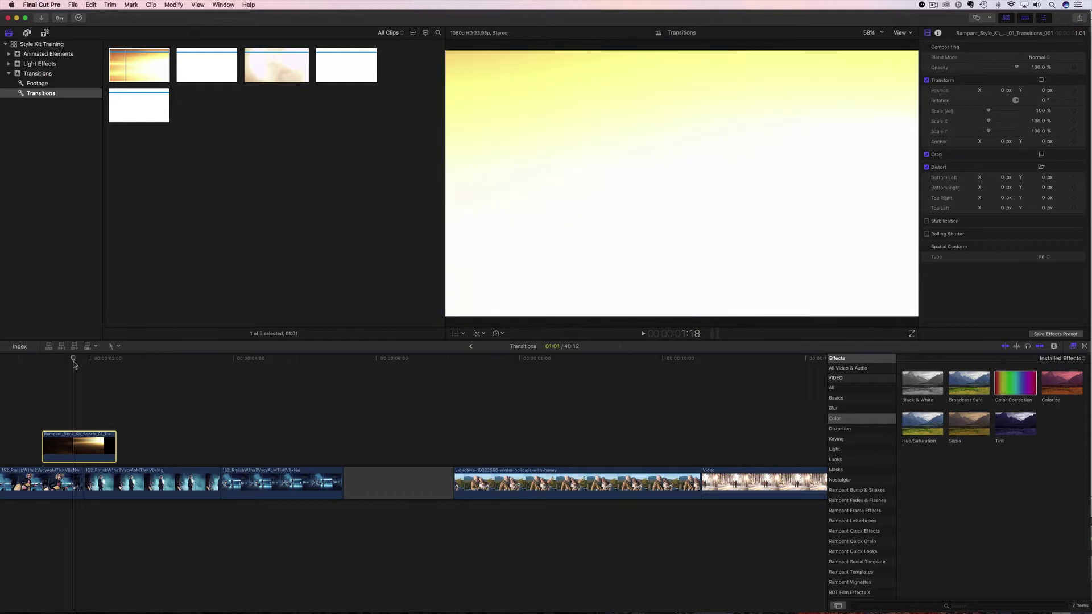
pyautogui.press('m')
pyautogui.press('super+z')
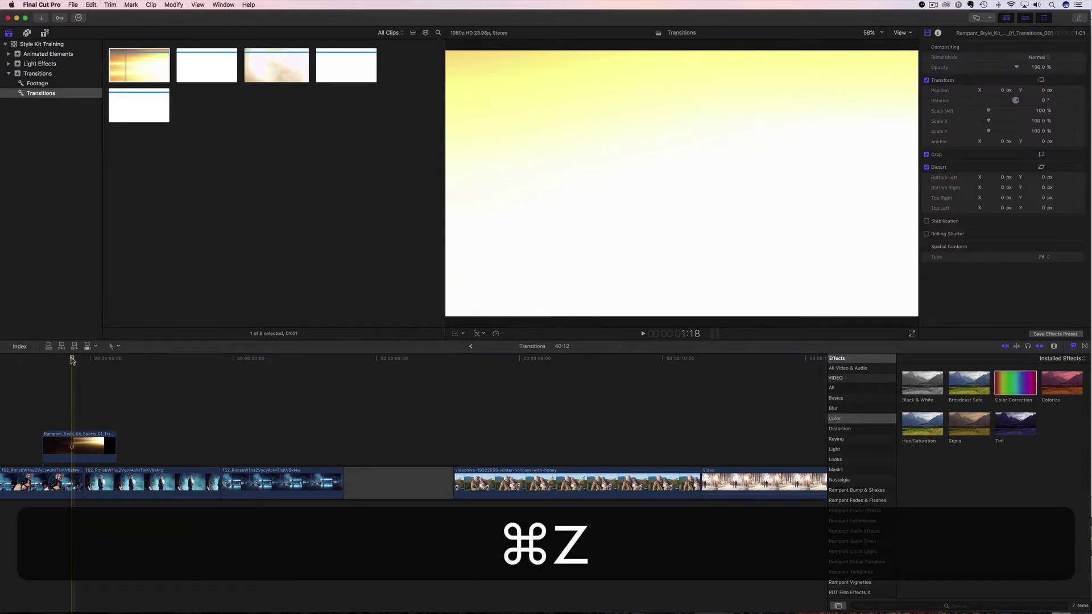
pyautogui.moveTo(72, 361)
pyautogui.mouseDown()
pyautogui.moveTo(53, 362)
pyautogui.moveTo(88, 362)
pyautogui.moveTo(75, 364)
pyautogui.mouseUp()
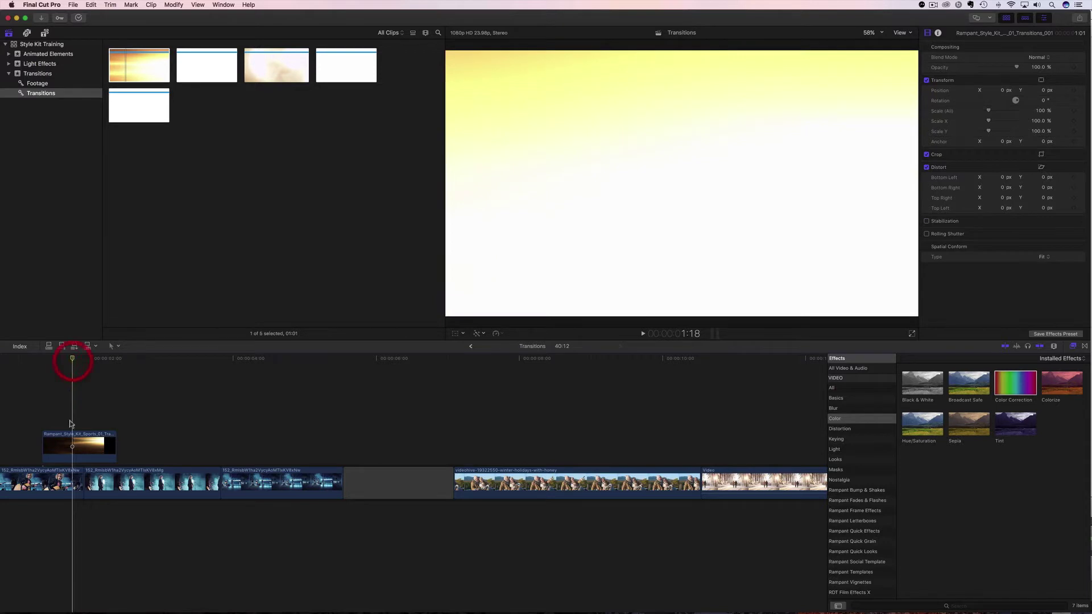
pyautogui.click(74, 442)
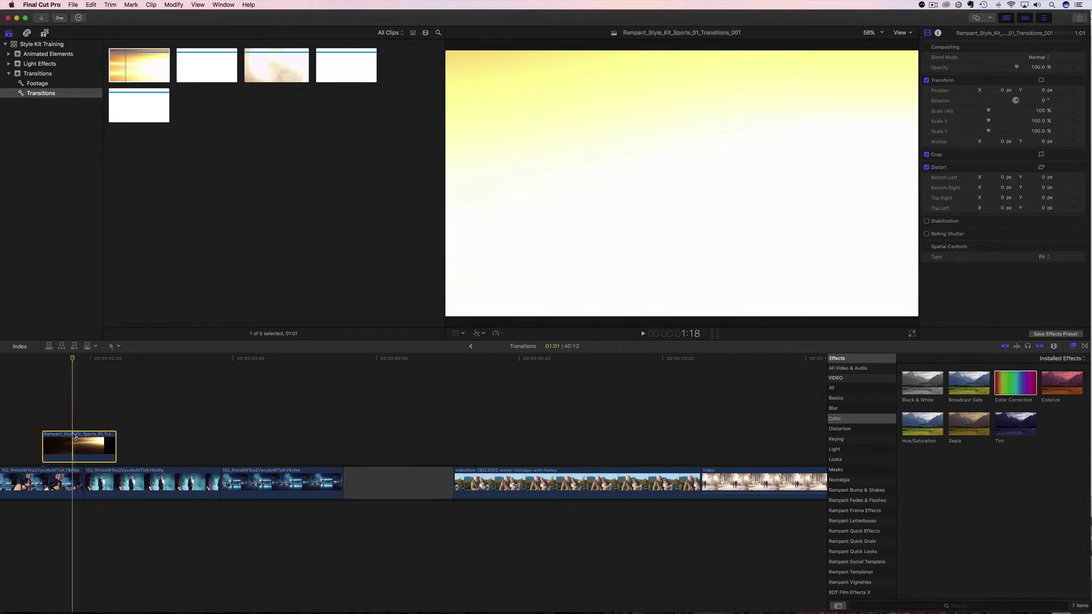
pyautogui.press('m')
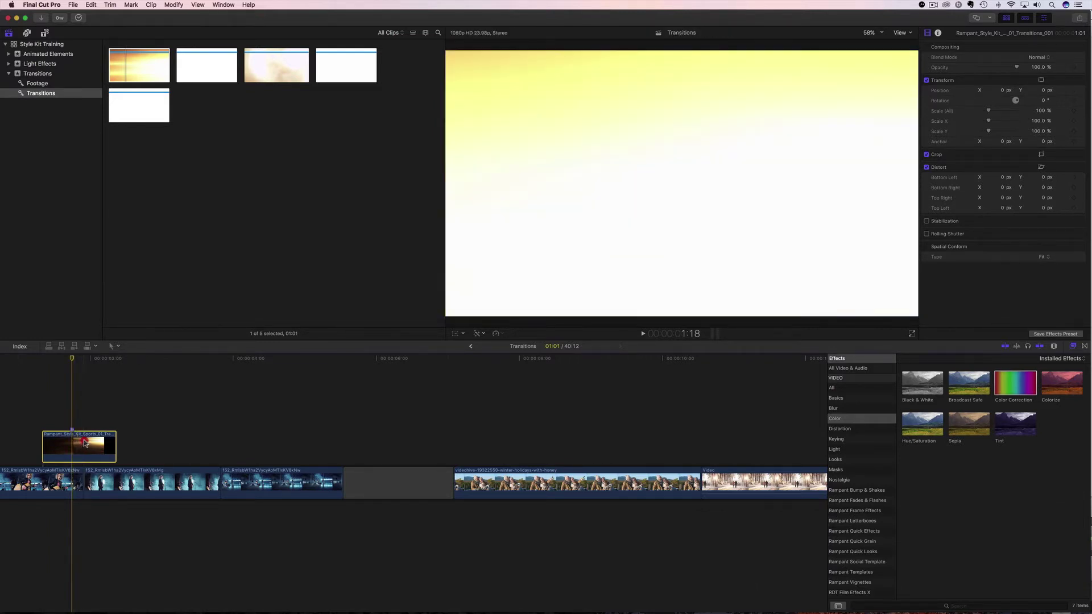
# - Shift the Sports transition clip so its marker lines up with the cut between the first two band shots at 1:22
pyautogui.moveTo(76, 435); pyautogui.dragTo(92, 437)
pyautogui.press('l')
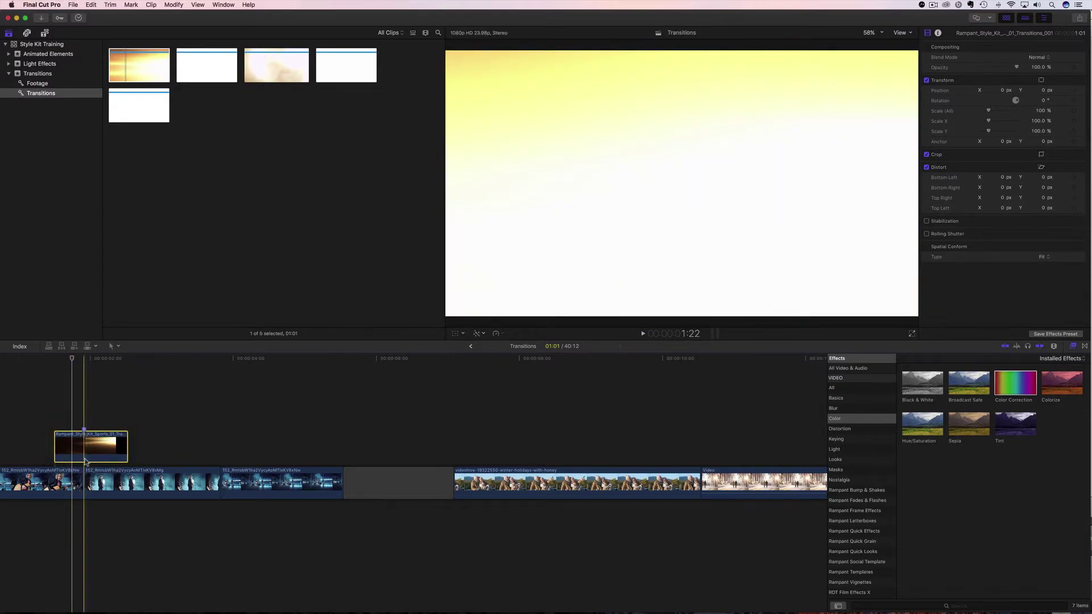
pyautogui.moveTo(108, 441); pyautogui.dragTo(87, 445)
pyautogui.click(84, 359)
pyautogui.press('l')
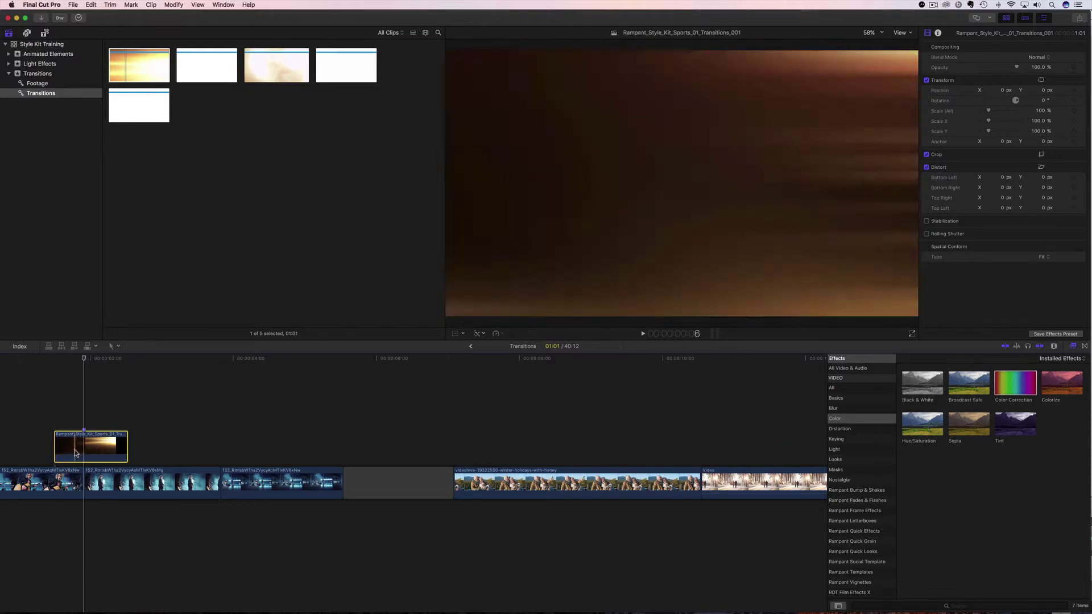
# - Set the Sports transition clip's blend mode to Screen
pyautogui.click(97, 449)
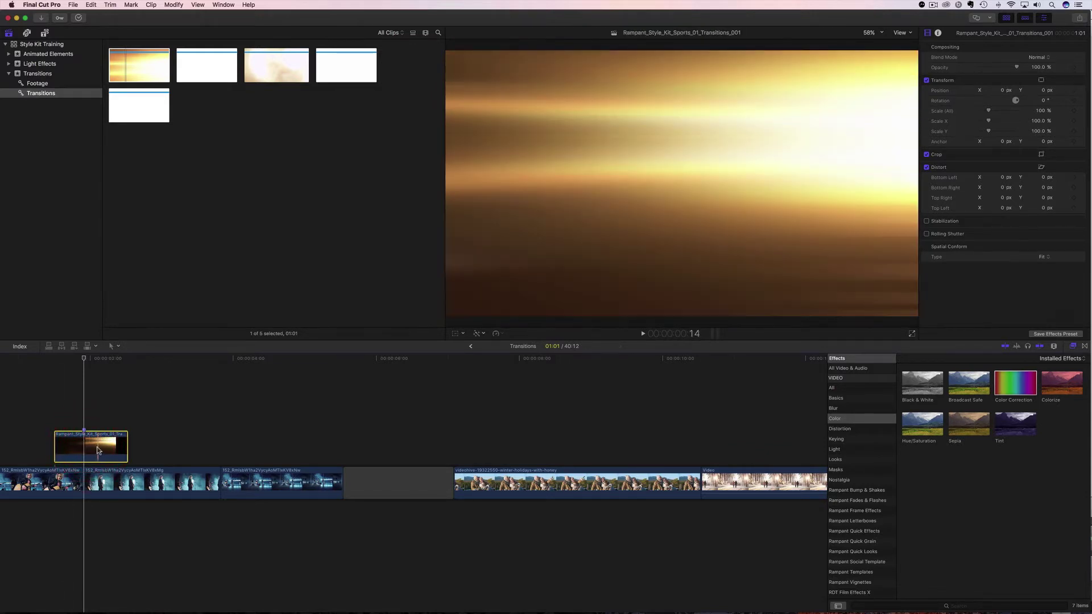
pyautogui.click(1038, 57)
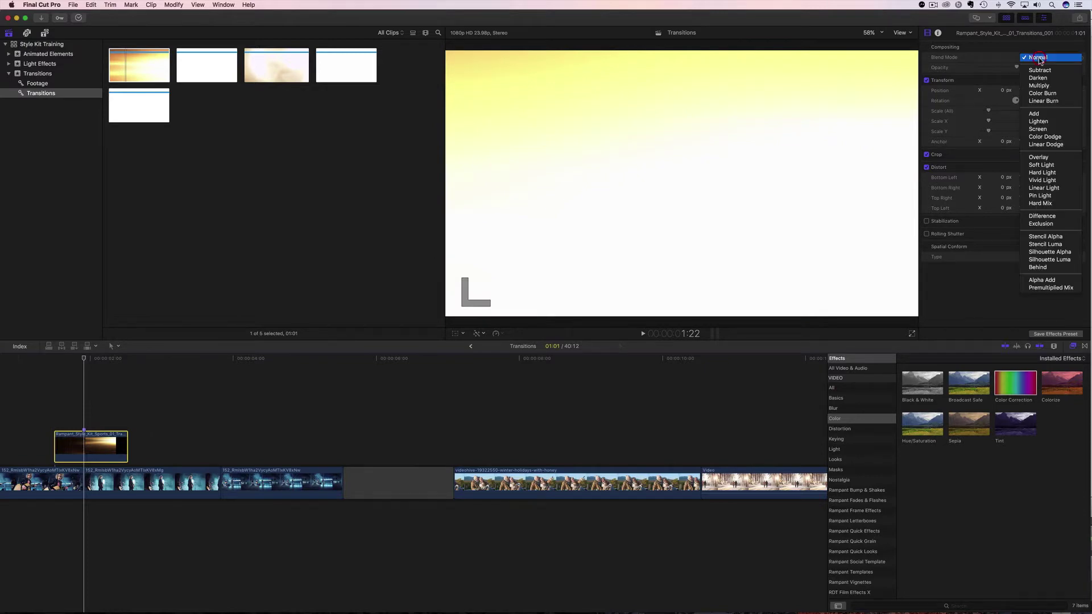
pyautogui.click(1036, 132)
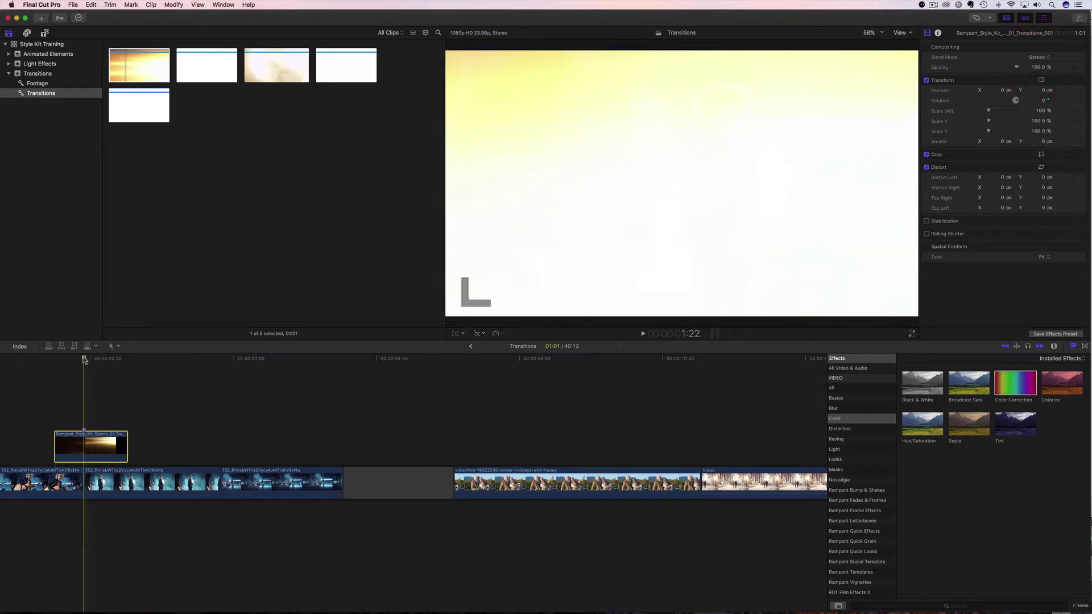
# - Play the timeline from just before the Sports transition to review how it covers the cut
pyautogui.click(48, 359)
pyautogui.press('space')
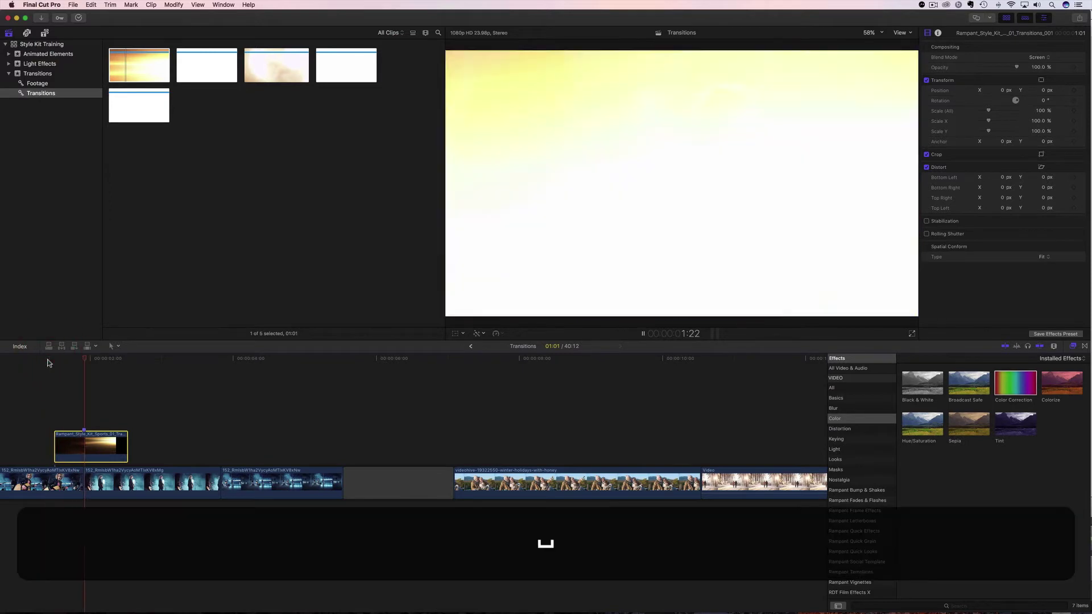
pyautogui.press('space')
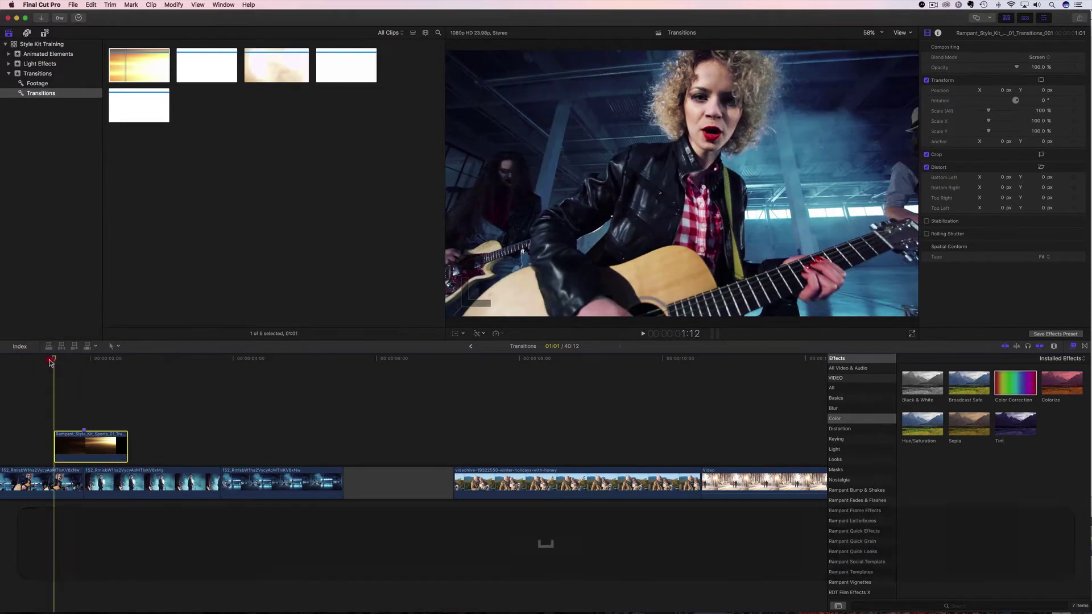
pyautogui.press('space')
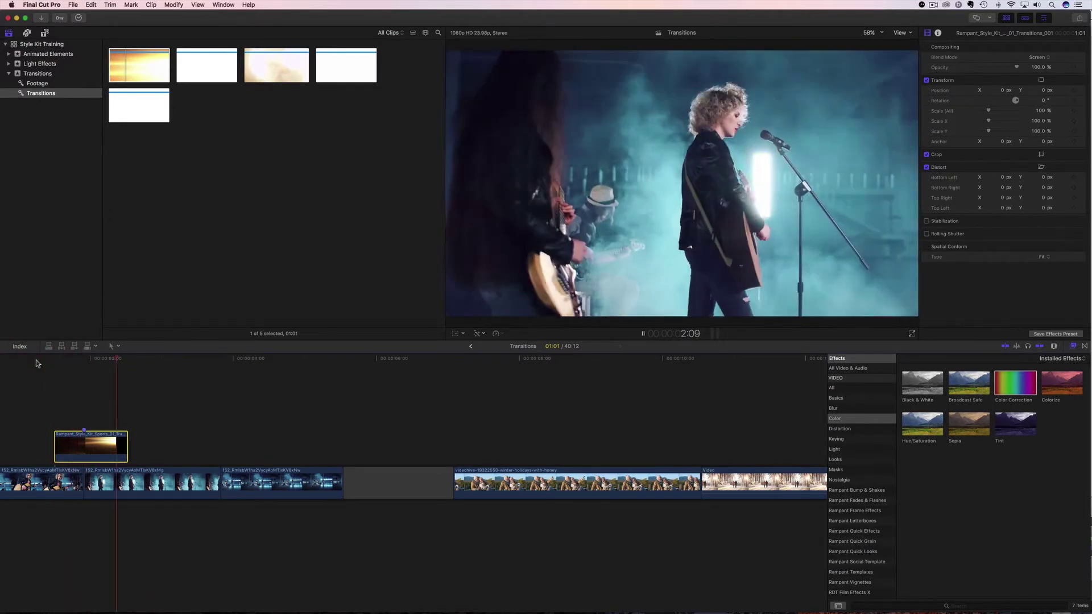
pyautogui.press('space')
pyautogui.click(34, 361)
pyautogui.press('space')
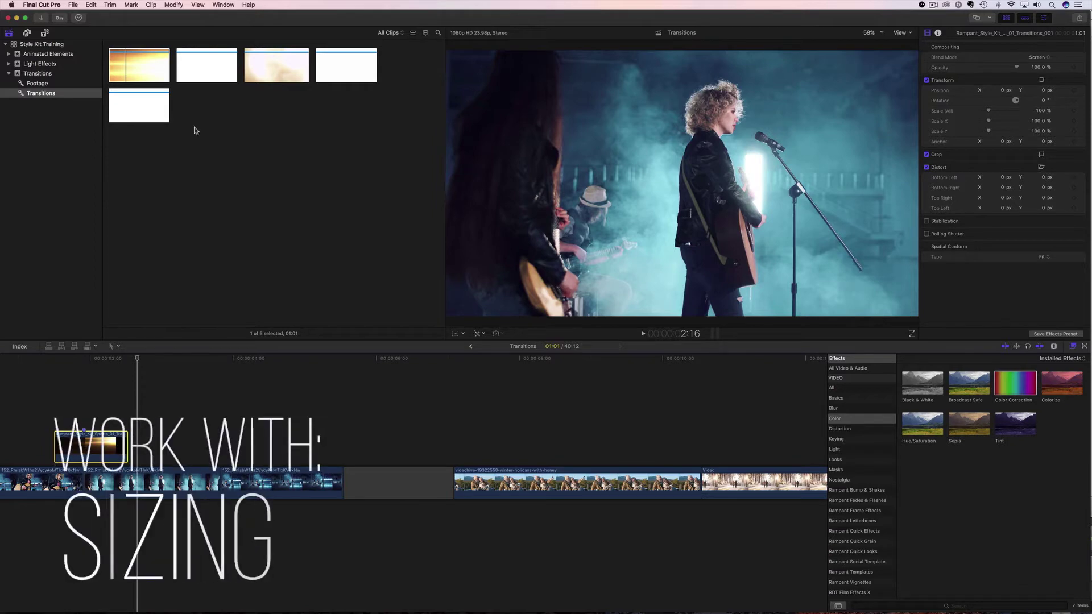
# - Park the playhead on the cut at 1:22 and set the viewer zoom to 25%
pyautogui.moveTo(138, 359); pyautogui.dragTo(85, 370)
pyautogui.click(87, 438)
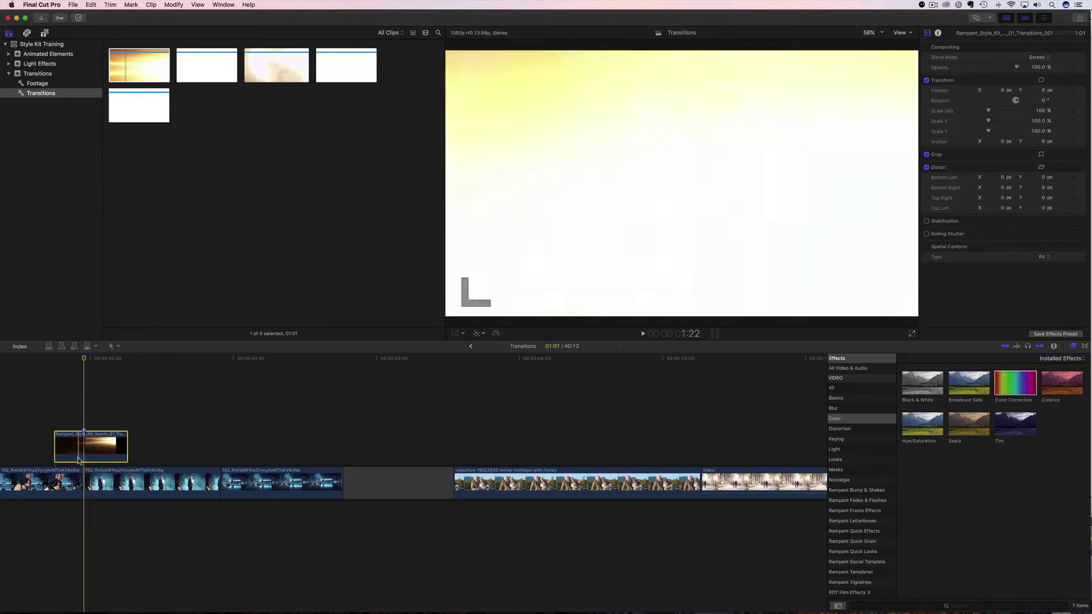
pyautogui.click(869, 32)
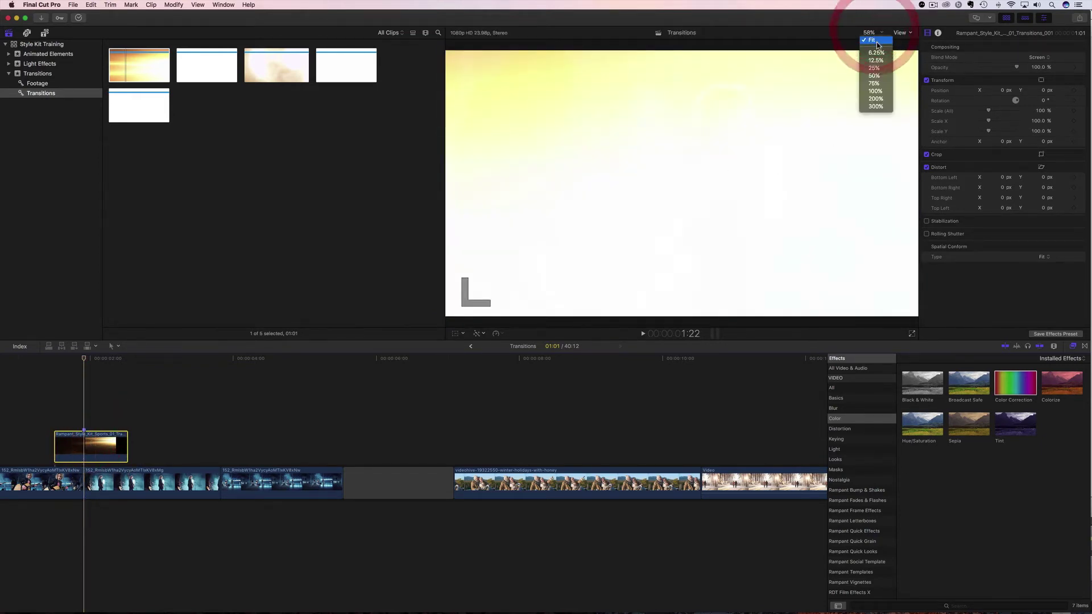
pyautogui.click(874, 68)
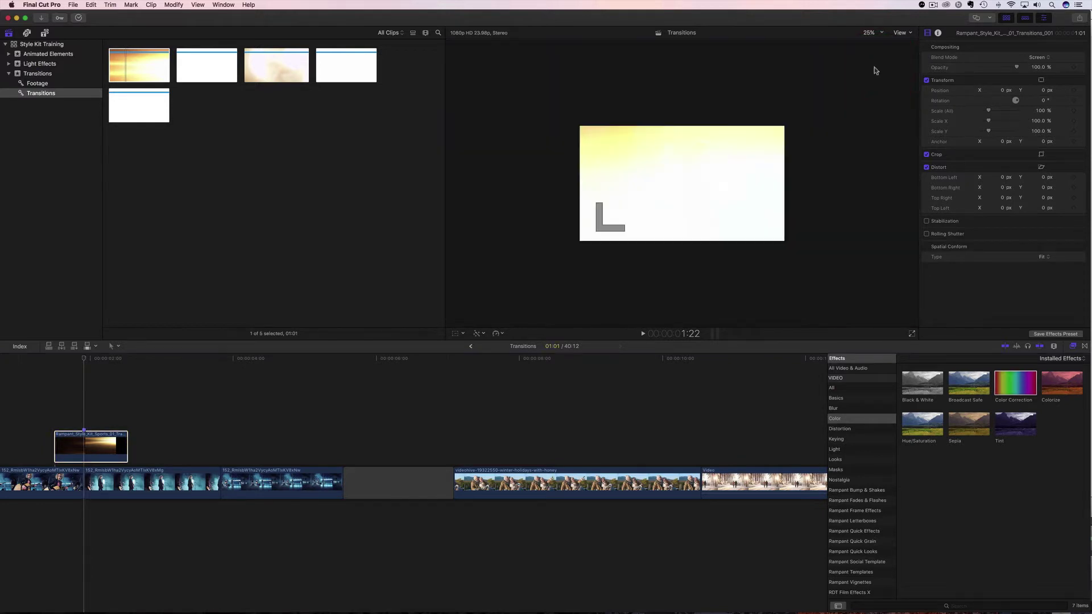
# - Set the Sports transition clip's spatial conform type to None
pyautogui.click(83, 455)
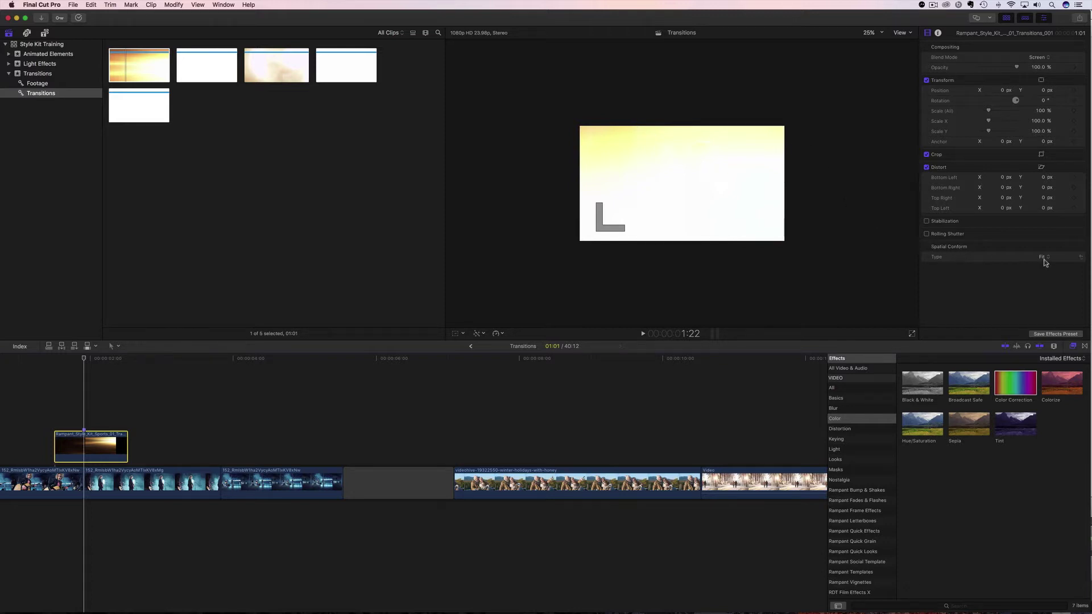
pyautogui.click(1044, 258)
pyautogui.click(1046, 273)
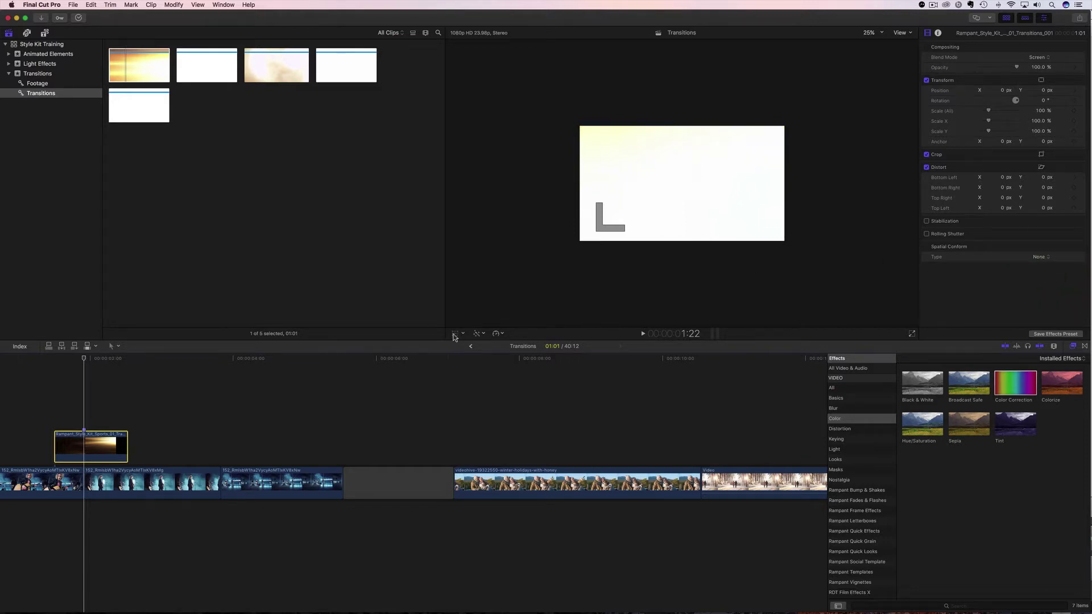
# - Reposition the Sports transition clip with Transform to about X 1009 px, Y -434 px and play it back
pyautogui.click(454, 334)
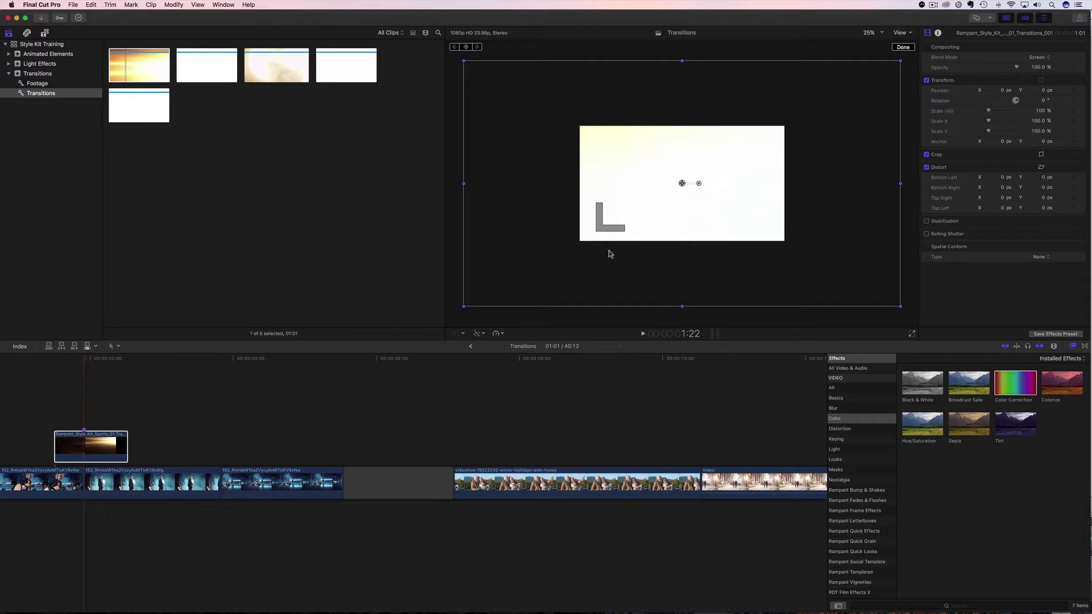
pyautogui.moveTo(531, 243); pyautogui.dragTo(622, 281)
pyautogui.moveTo(82, 361); pyautogui.dragTo(38, 369)
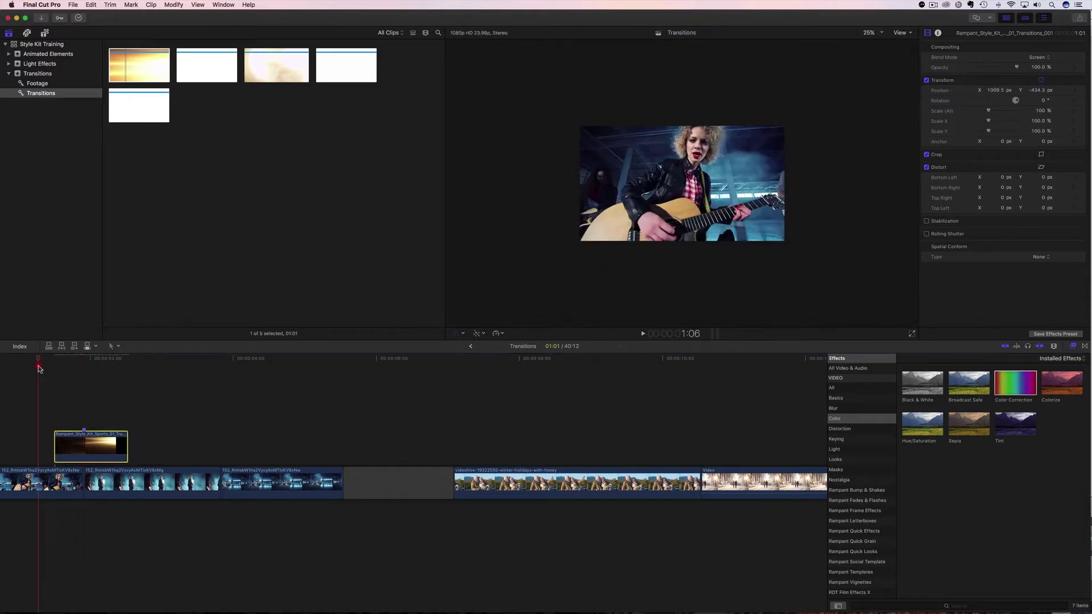
pyautogui.press('space')
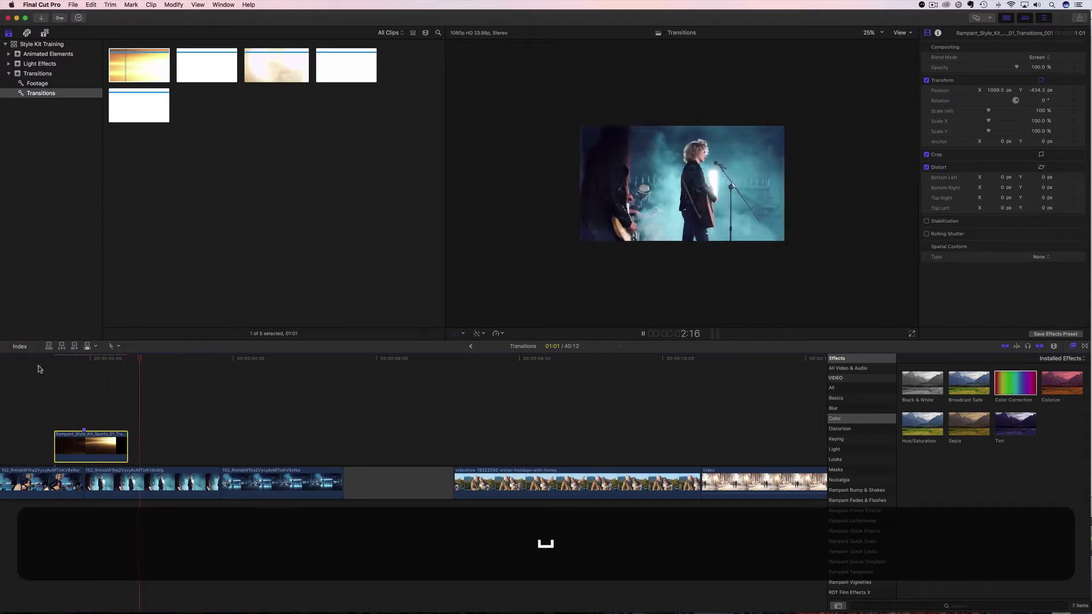
# - Undo the transition clip's repositioning and its spatial conform change, and play the transition again from before the cut
pyautogui.press('super+z')
pyautogui.moveTo(86, 361)
pyautogui.mouseDown()
pyautogui.moveTo(73, 365)
pyautogui.moveTo(84, 364)
pyautogui.mouseUp()
pyautogui.press('super+z')
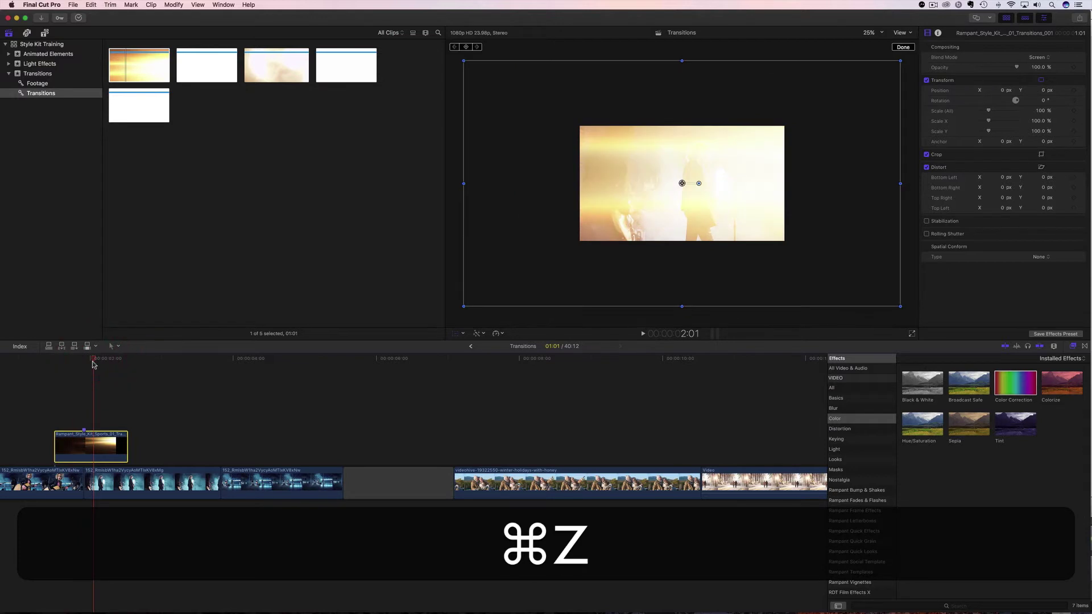
pyautogui.click(45, 360)
pyautogui.press('space')
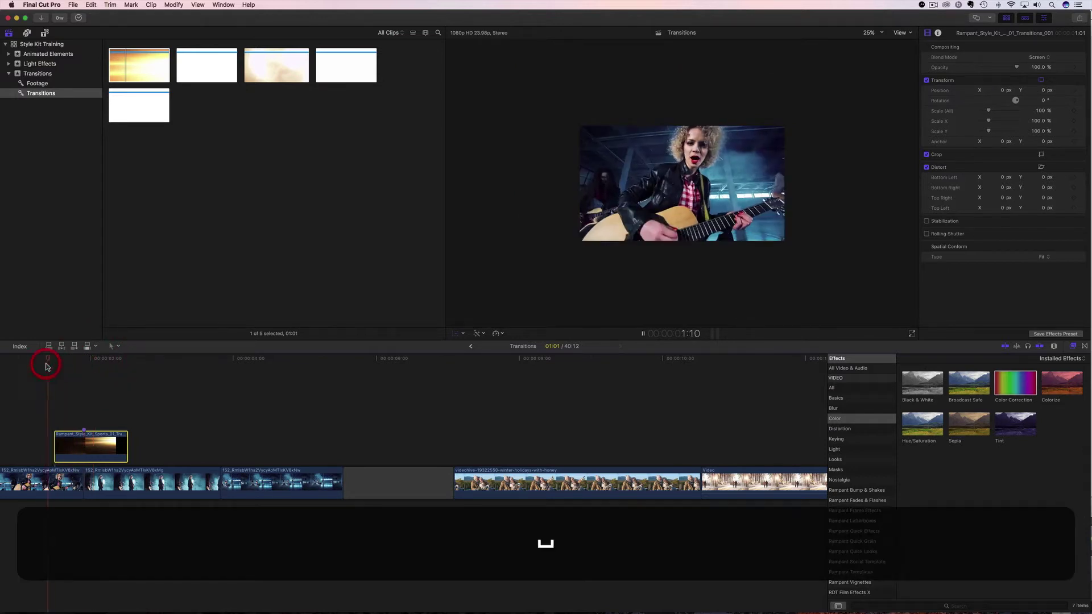
# - Park the playhead at 2:01 and set the Sports transition clip's spatial conform type to None
pyautogui.press('space')
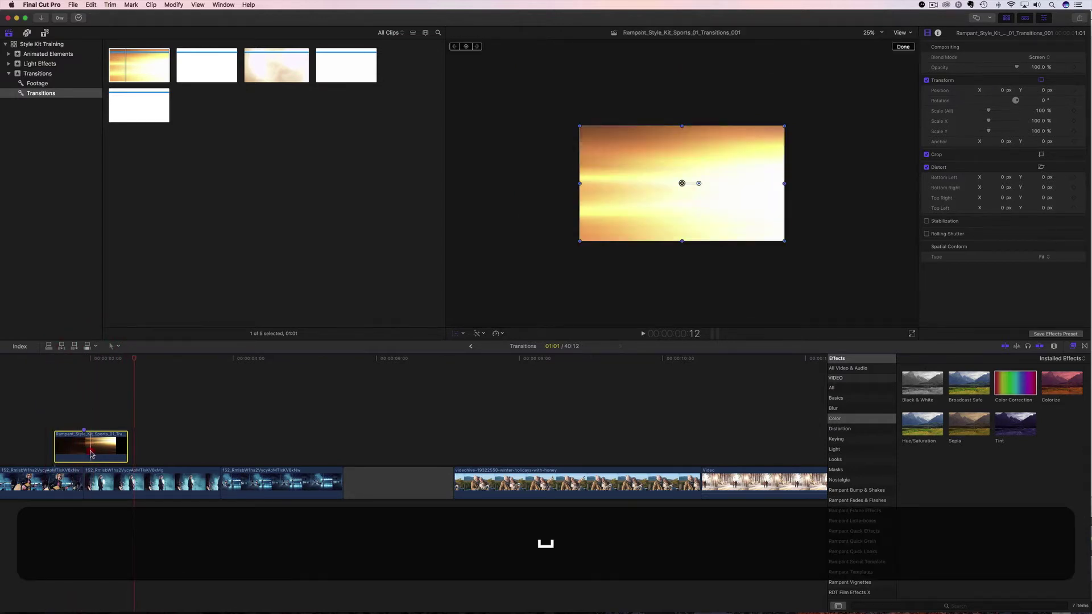
pyautogui.click(94, 364)
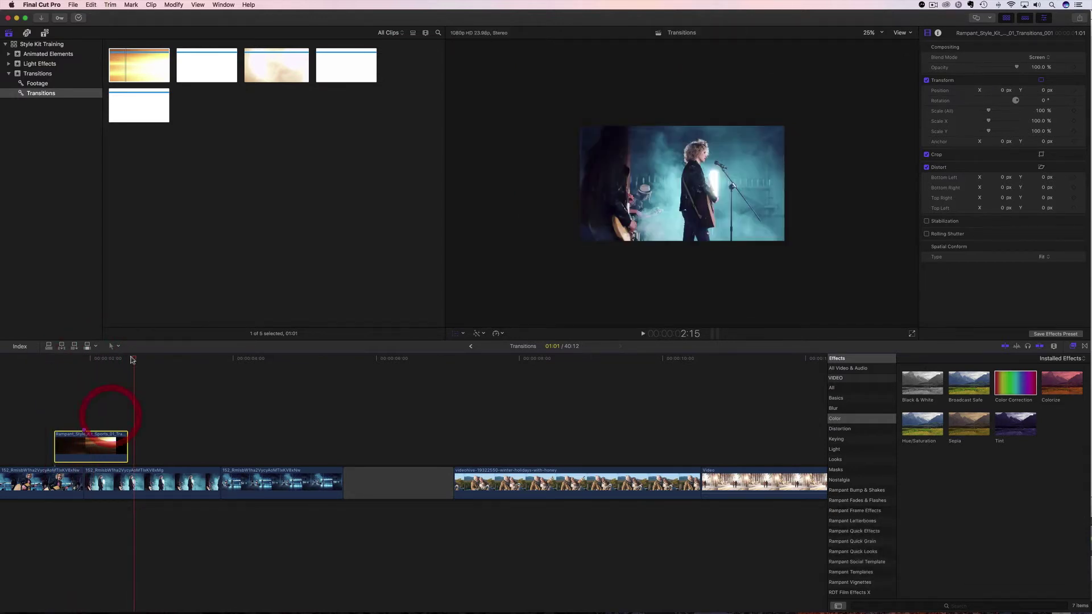
pyautogui.click(1042, 256)
pyautogui.click(1046, 272)
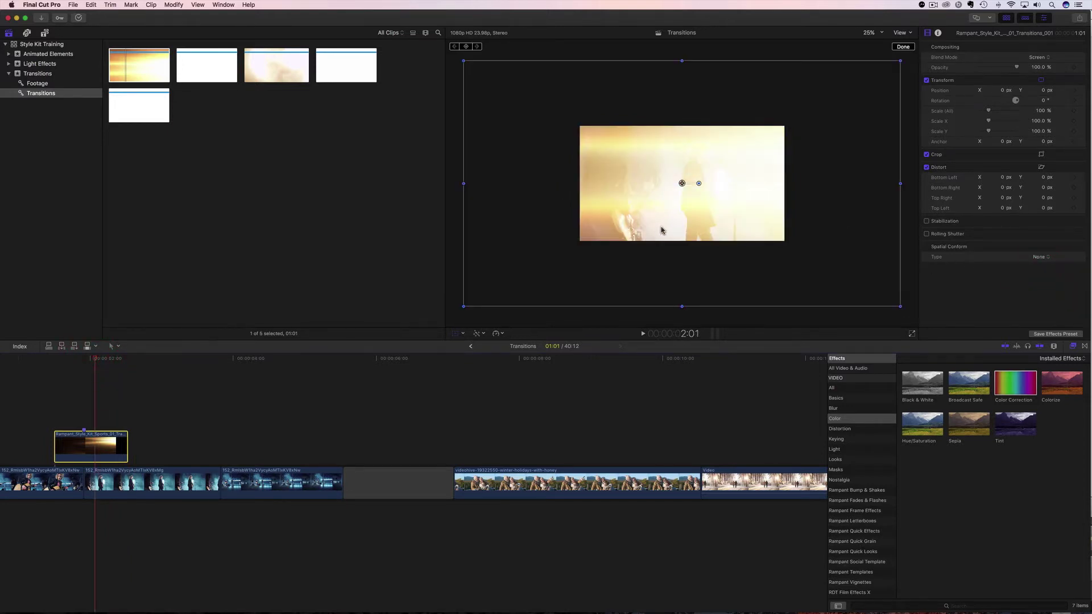
# - Reposition the Sports transition clip to about X 1047 px, Y -569 px, then play and scrub it over the cut
pyautogui.moveTo(658, 232); pyautogui.dragTo(762, 292)
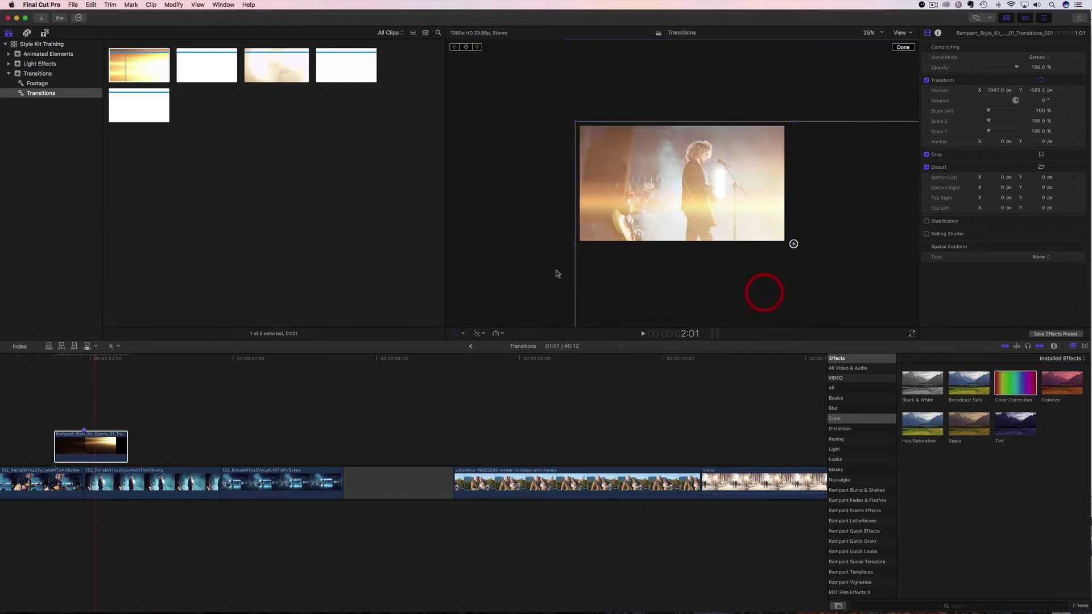
pyautogui.click(43, 364)
pyautogui.press('space')
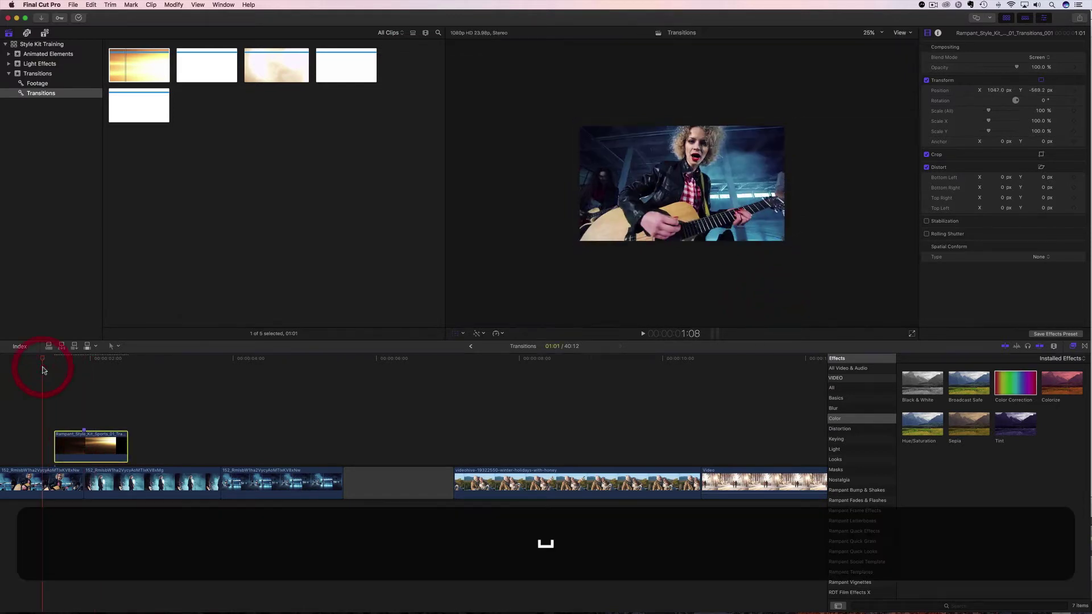
pyautogui.press('space')
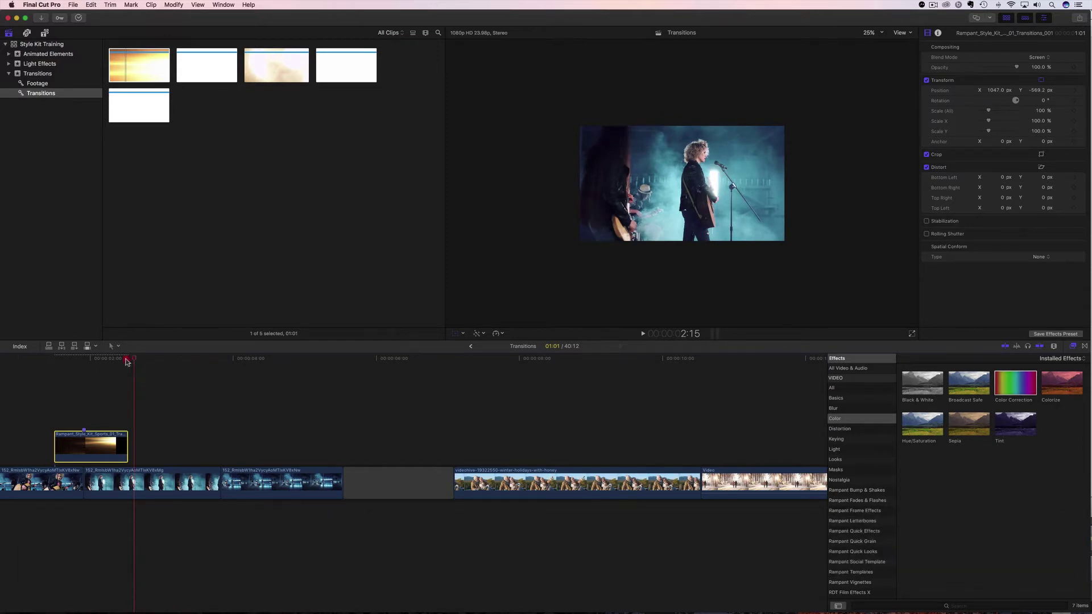
pyautogui.moveTo(126, 362); pyautogui.dragTo(78, 362)
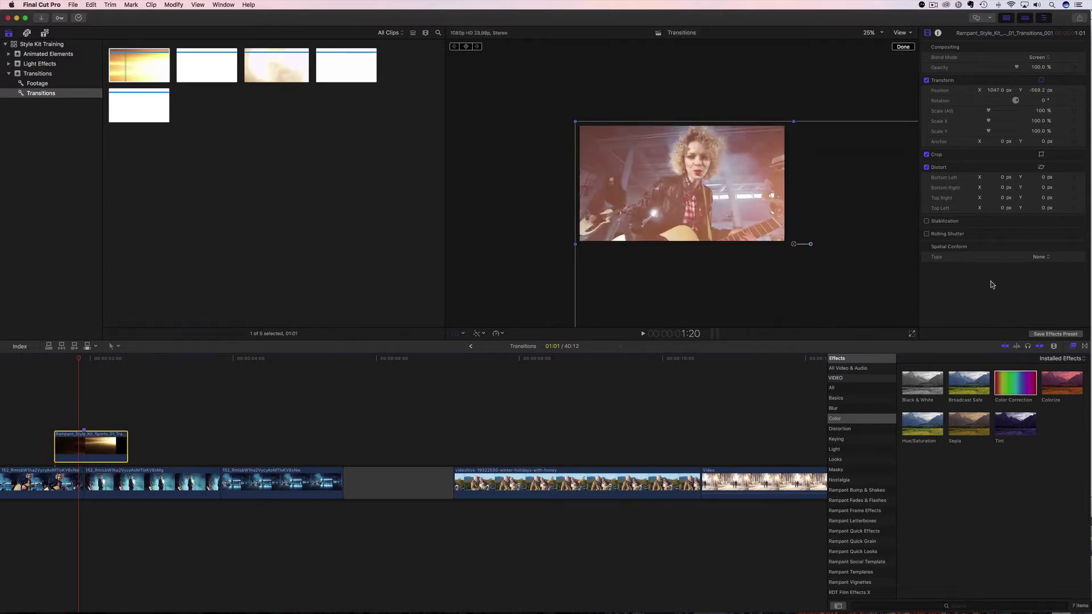
# - Set the Sports transition's spatial conform type to Fill, reset its position to 0, and play it over the cut
pyautogui.click(1046, 259)
pyautogui.click(1041, 251)
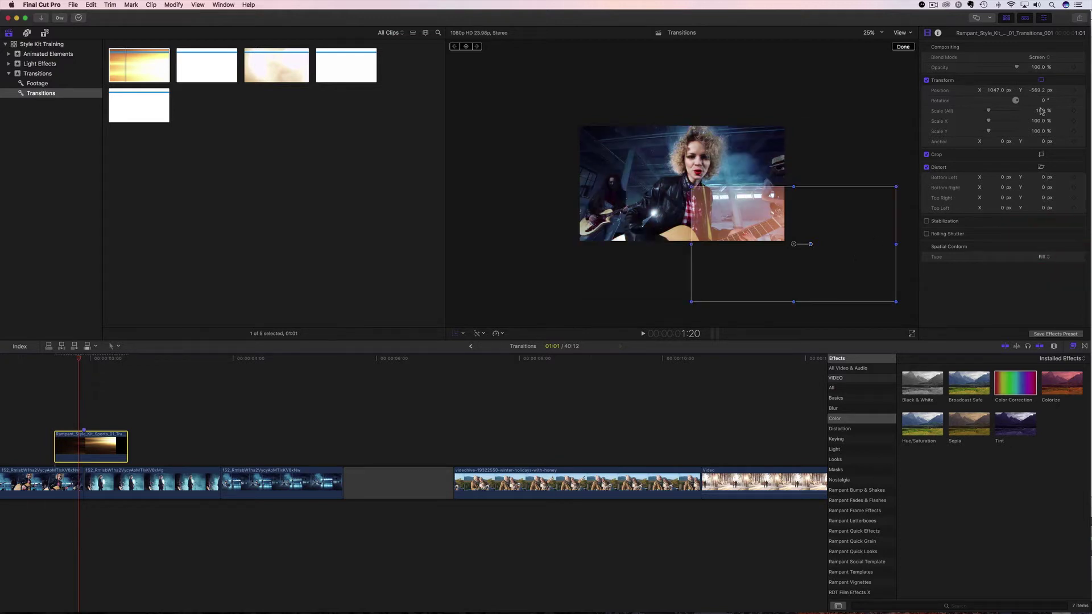
pyautogui.click(1082, 92)
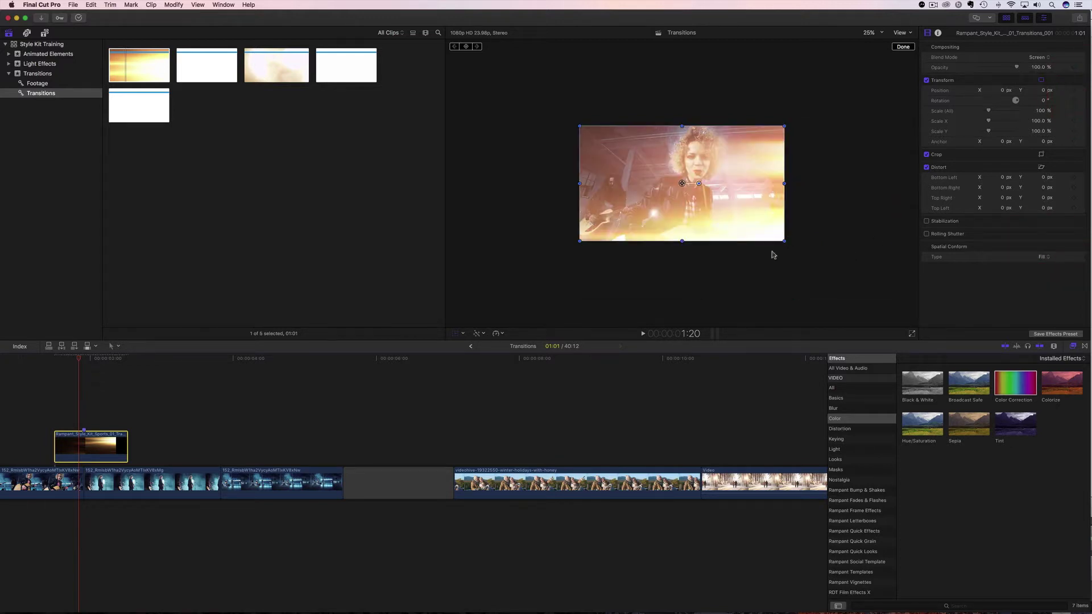
pyautogui.press('space')
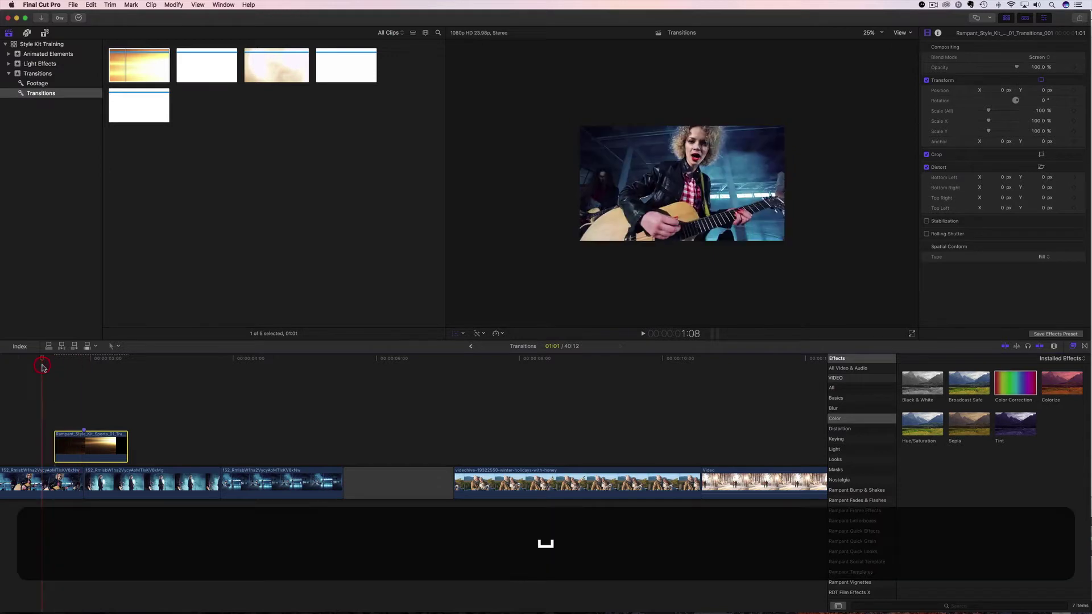
pyautogui.press('space')
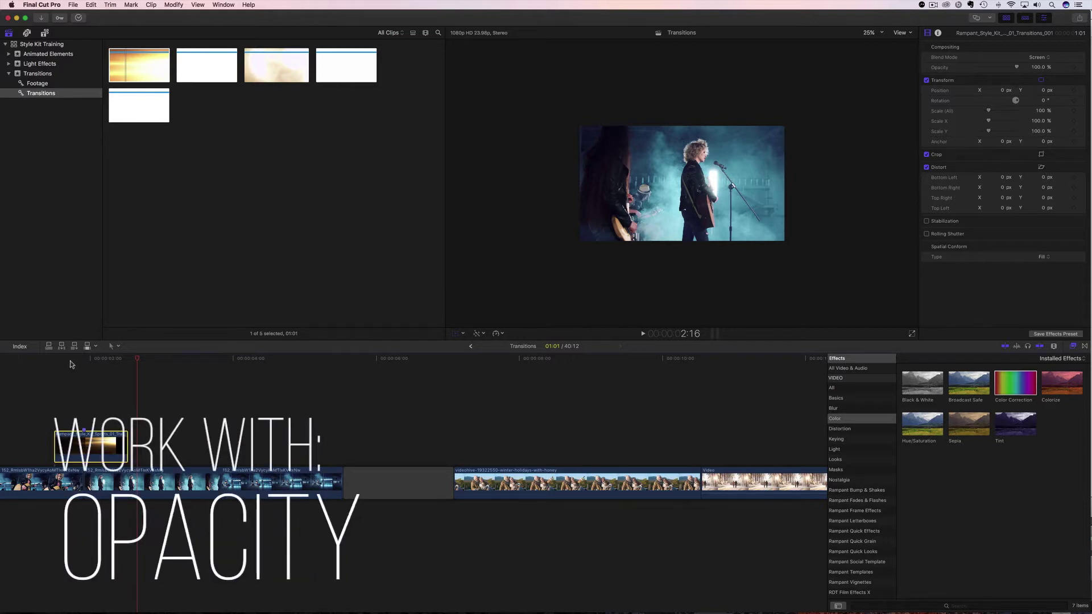
# - Lower the Sports transition's opacity to about 53% and play it back over the cut
pyautogui.moveTo(70, 360); pyautogui.dragTo(78, 365)
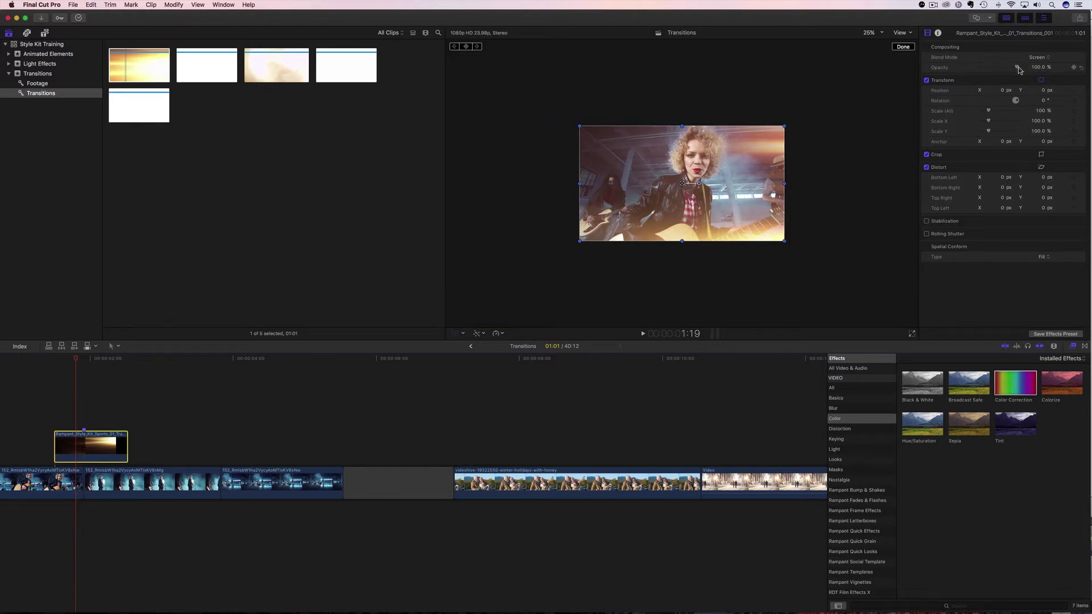
pyautogui.moveTo(1017, 69); pyautogui.dragTo(1000, 69)
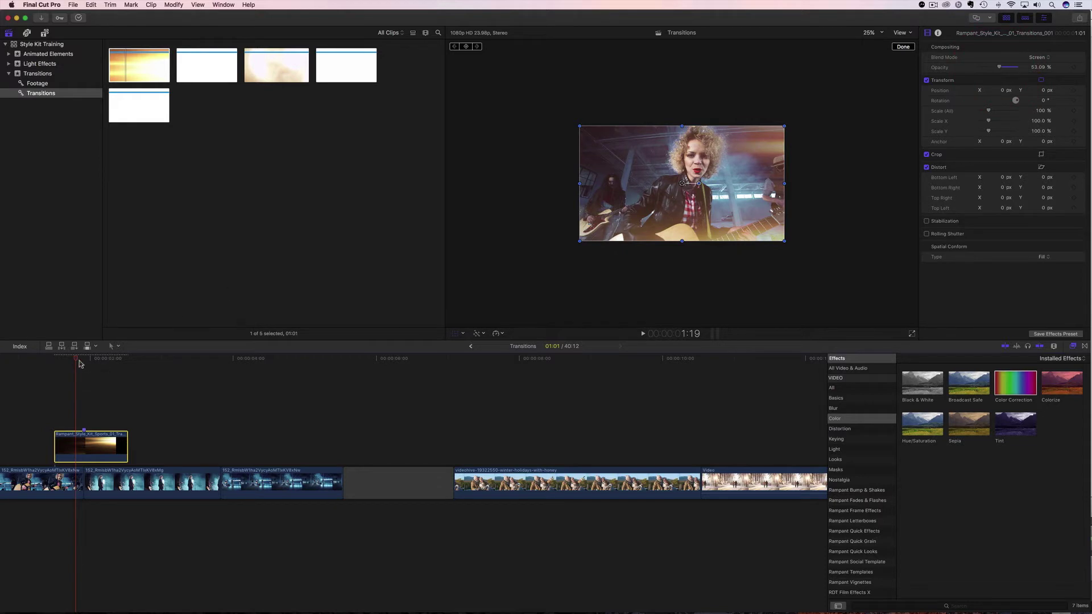
pyautogui.moveTo(77, 360); pyautogui.dragTo(38, 363)
pyautogui.press('space')
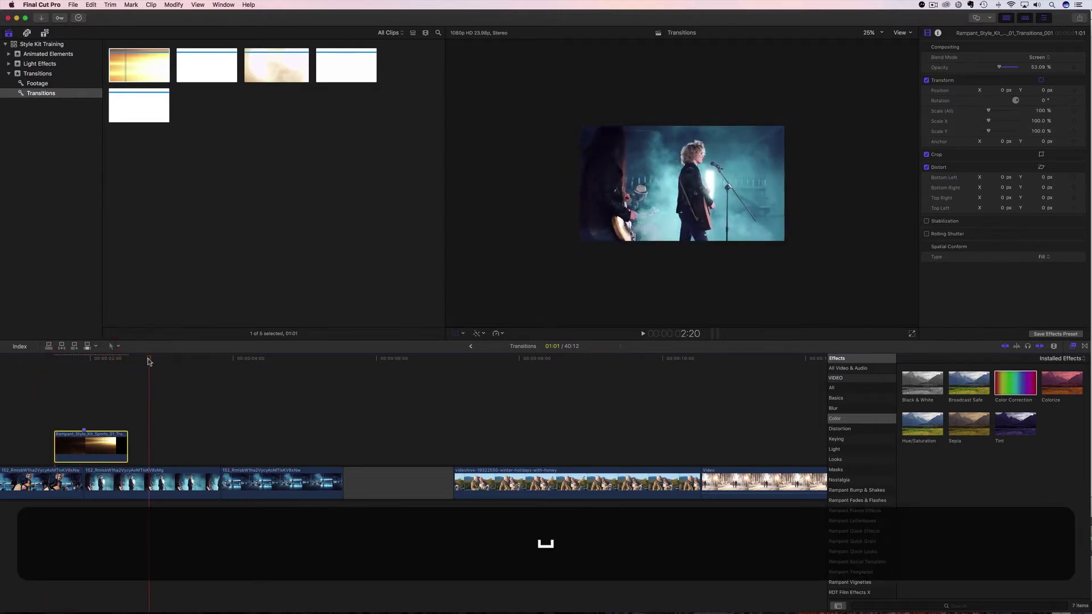
pyautogui.hotkey('shift', 't')
pyautogui.moveTo(148, 361); pyautogui.dragTo(34, 367)
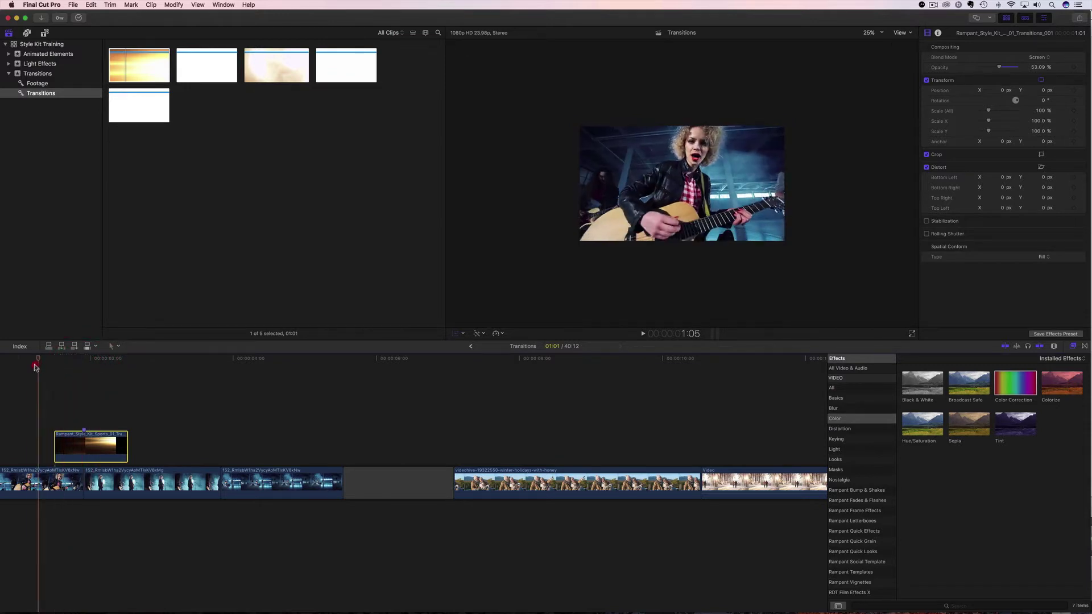
pyautogui.press('space')
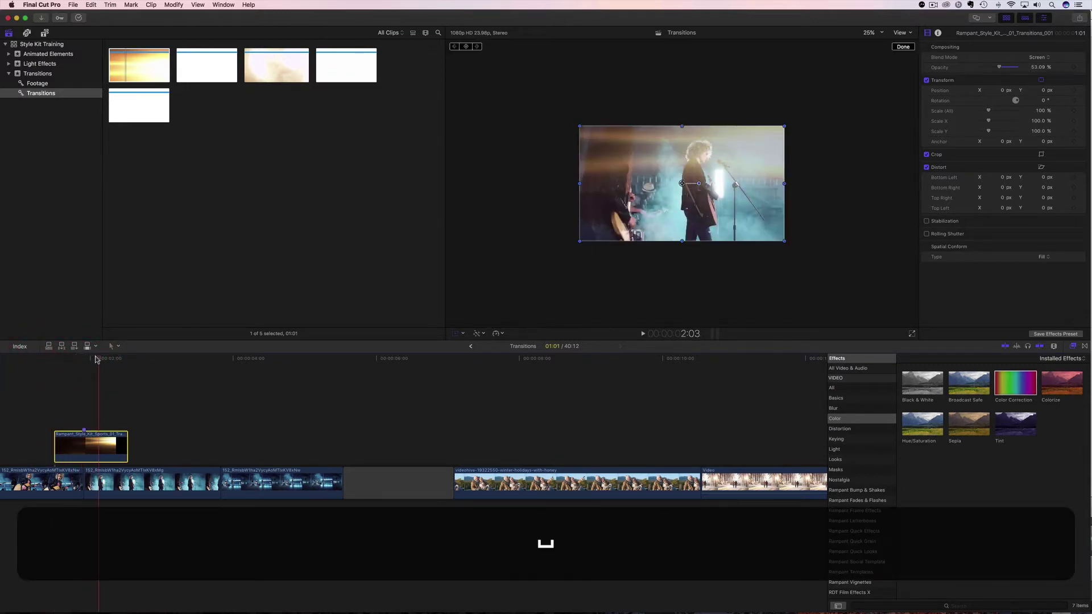
# - Return the Sports transition's opacity to 100% and park the playhead at 1:15
pyautogui.click(95, 359)
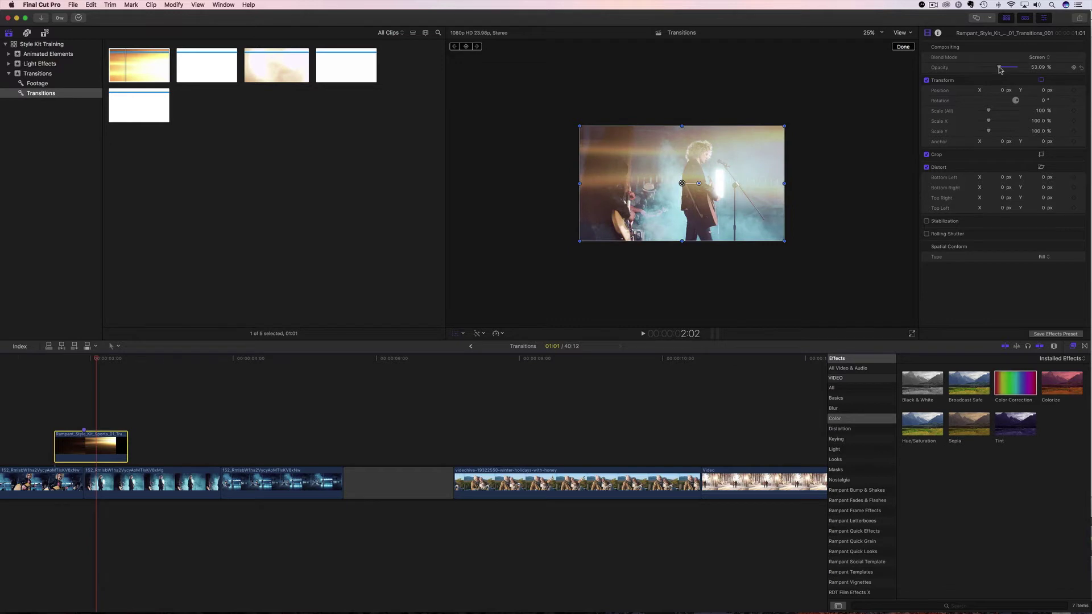
pyautogui.moveTo(1000, 68); pyautogui.dragTo(1050, 73)
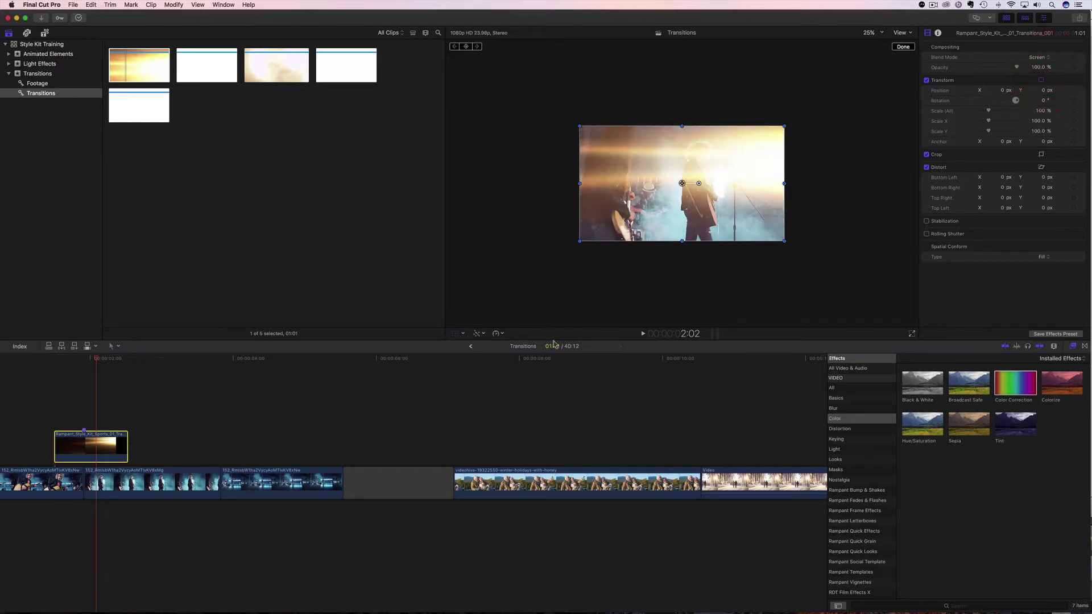
pyautogui.click(61, 365)
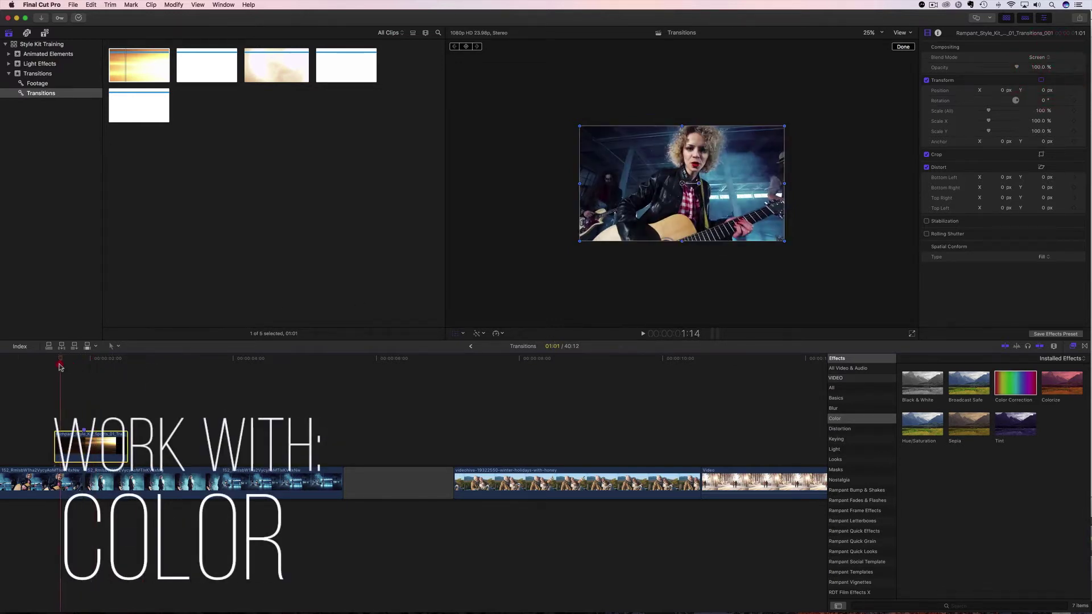
pyautogui.moveTo(61, 364)
pyautogui.mouseDown()
pyautogui.moveTo(93, 363)
pyautogui.moveTo(64, 368)
pyautogui.mouseUp()
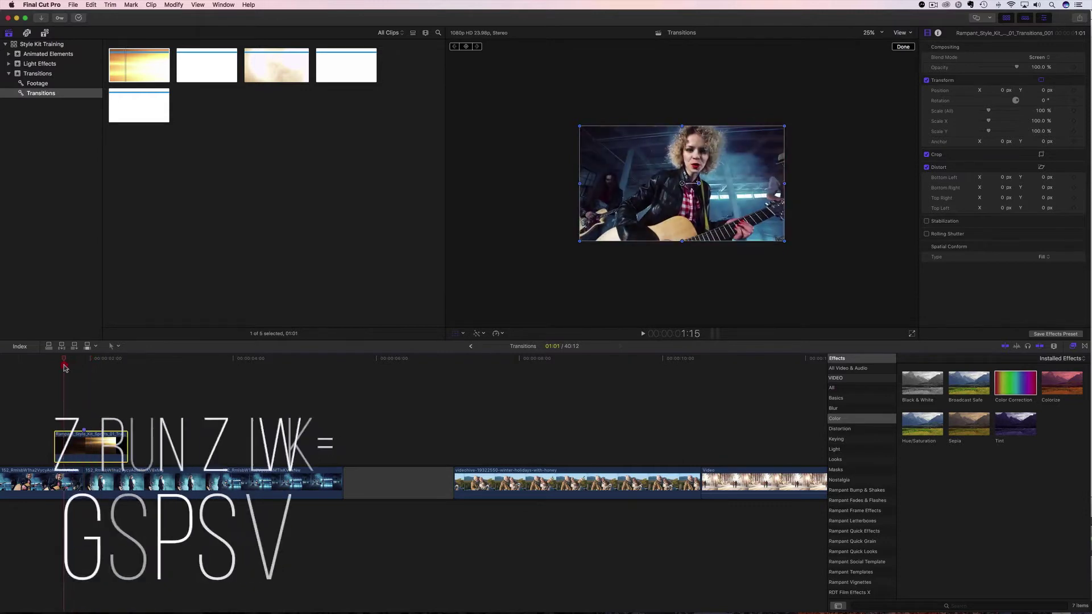
pyautogui.click(64, 368)
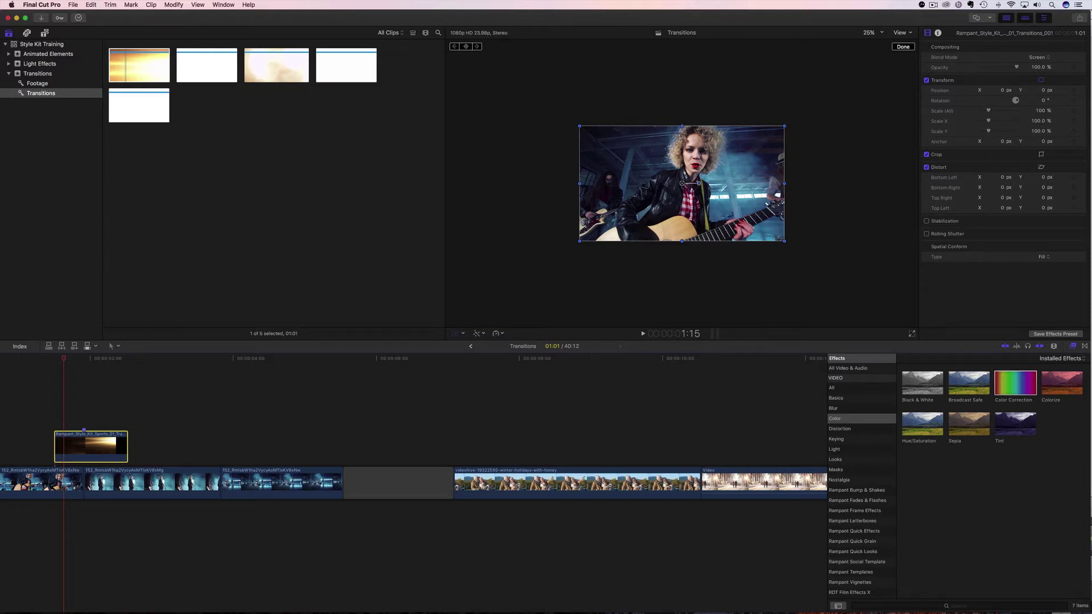
# - Apply the Colorize effect from the Color category to the Sports transition clip
pyautogui.press('/')
pyautogui.click(839, 429)
pyautogui.click(834, 419)
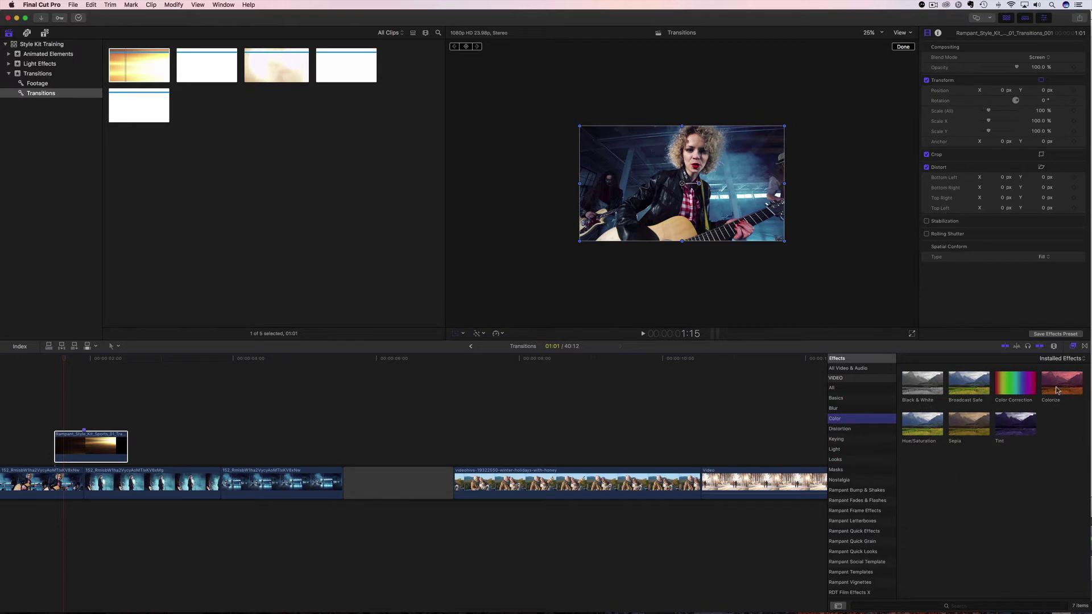
pyautogui.moveTo(1056, 390); pyautogui.dragTo(92, 448)
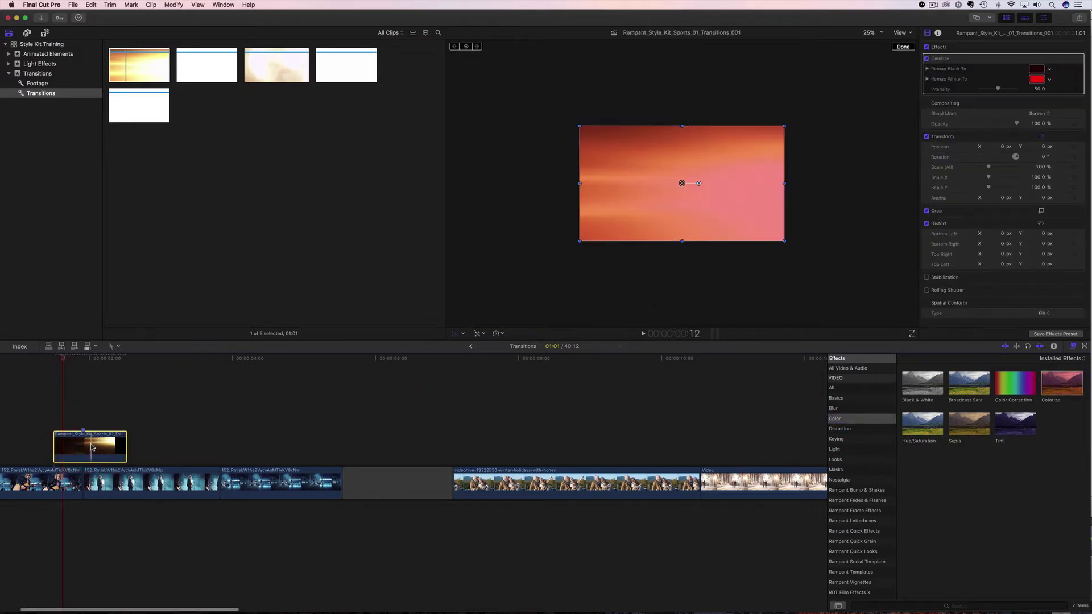
# - Change the Colorize effect's Remap White To colour to magenta-pink and play the tinted transition over the cut
pyautogui.moveTo(64, 359); pyautogui.dragTo(79, 361)
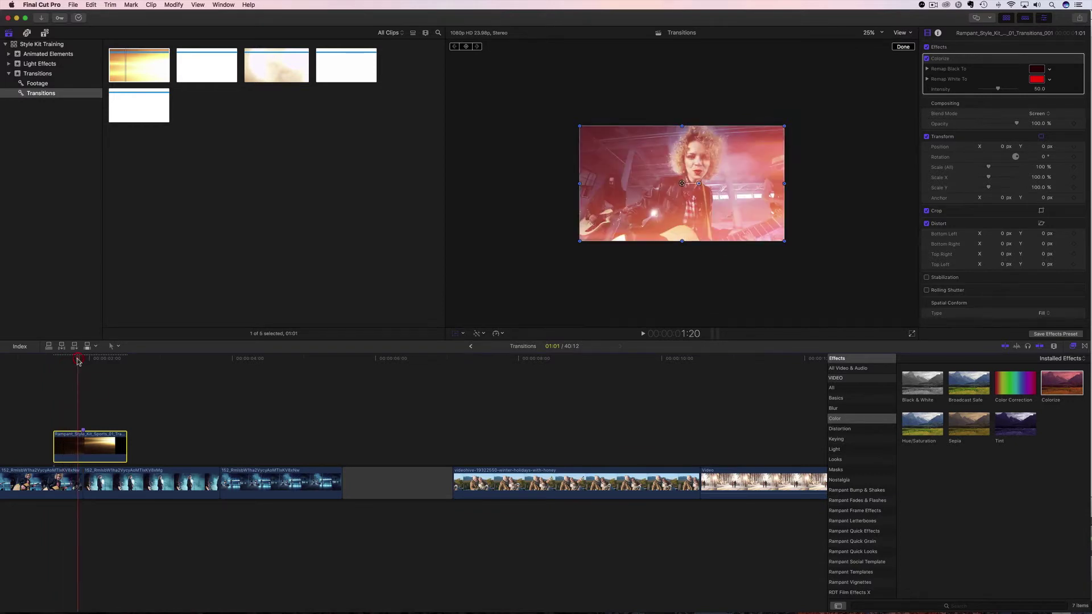
pyautogui.click(1049, 80)
pyautogui.click(1035, 92)
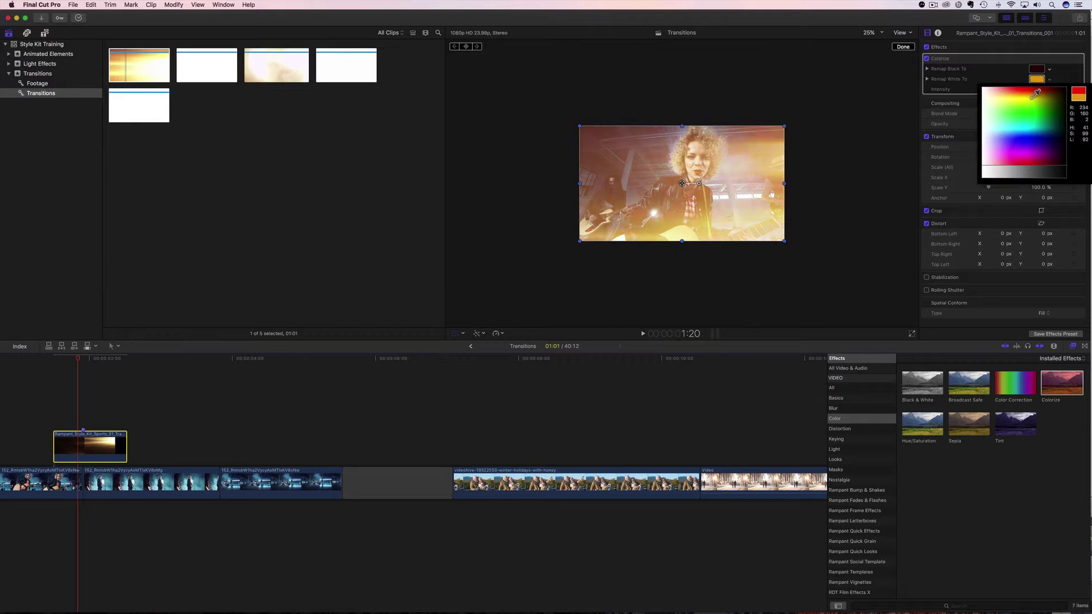
pyautogui.click(1026, 159)
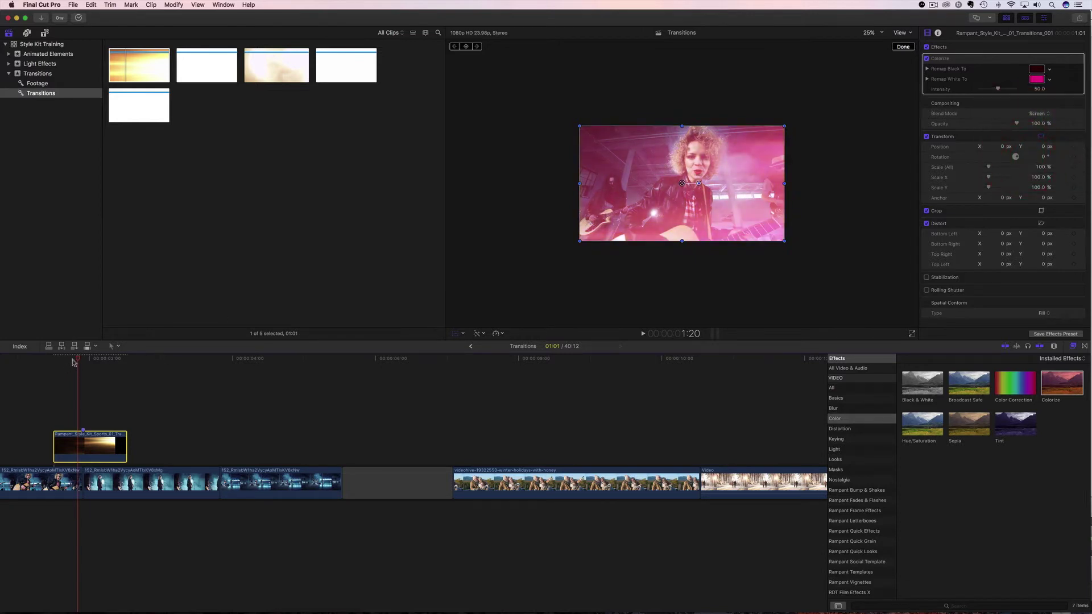
pyautogui.click(47, 362)
pyautogui.press('space')
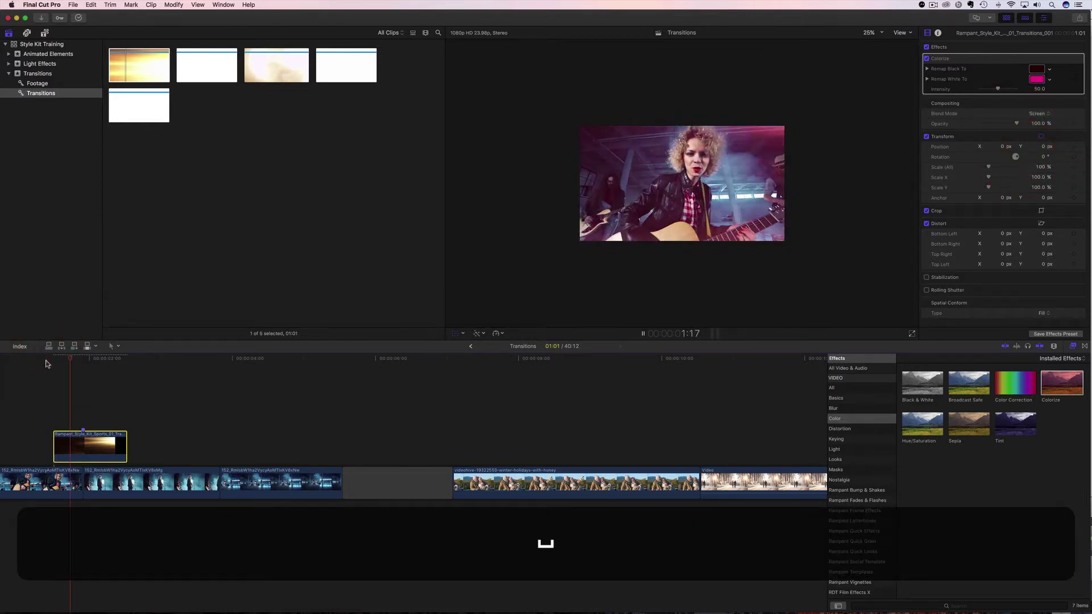
pyautogui.press('space')
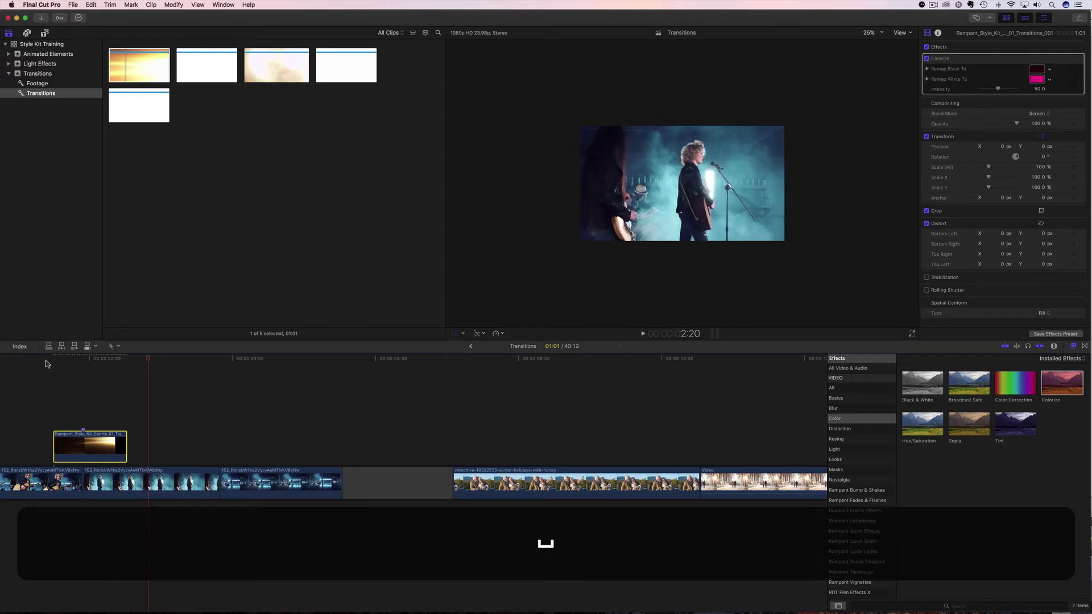
pyautogui.moveTo(51, 362)
pyautogui.mouseDown()
pyautogui.moveTo(90, 365)
pyautogui.moveTo(55, 368)
pyautogui.moveTo(68, 368)
pyautogui.mouseUp()
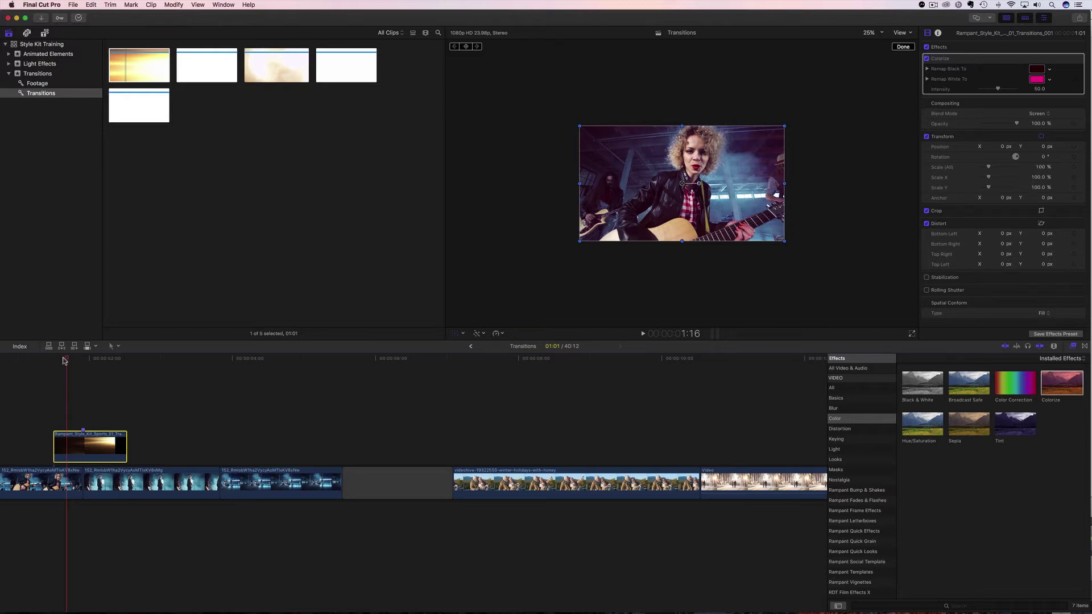
# - Park the playhead near the next cut at 3:18 and place the Holiday 03 Natural Flare transition above the third concert clip
pyautogui.moveTo(64, 361); pyautogui.dragTo(215, 365)
pyautogui.click(267, 61)
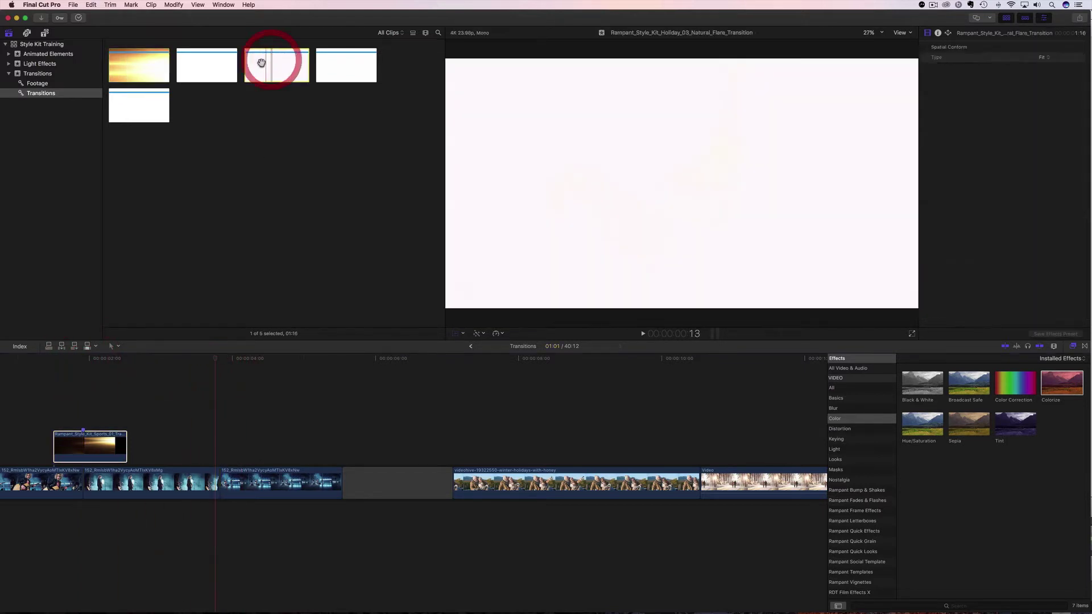
pyautogui.moveTo(262, 64); pyautogui.dragTo(230, 452)
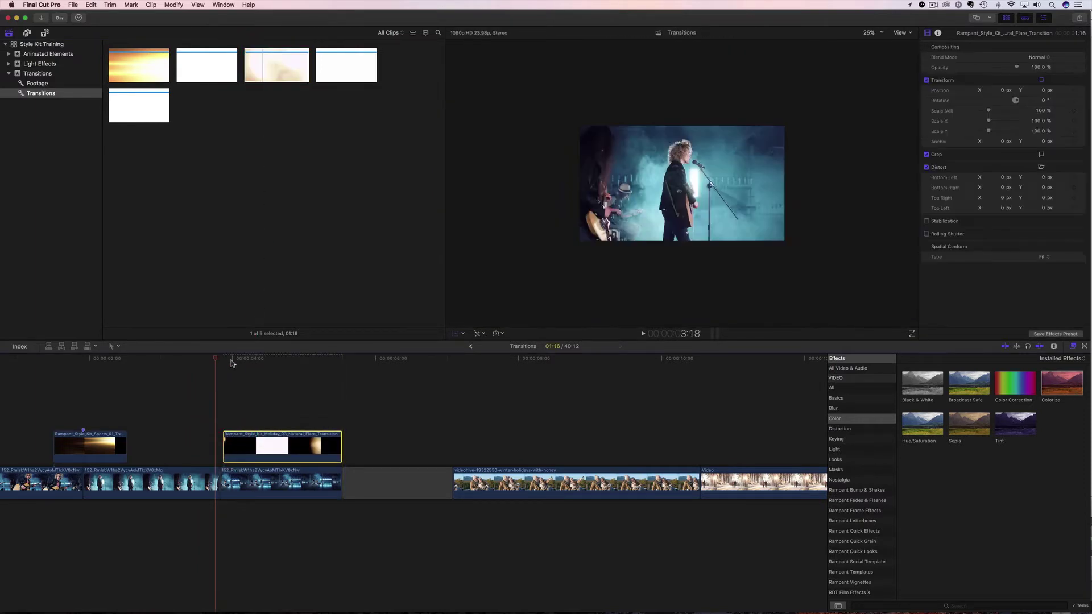
# - Add a marker to the Natural Flare transition clip at its white-out frame at 4:12
pyautogui.hotkey('shift', 't')
pyautogui.moveTo(227, 359); pyautogui.dragTo(268, 362)
pyautogui.press('m')
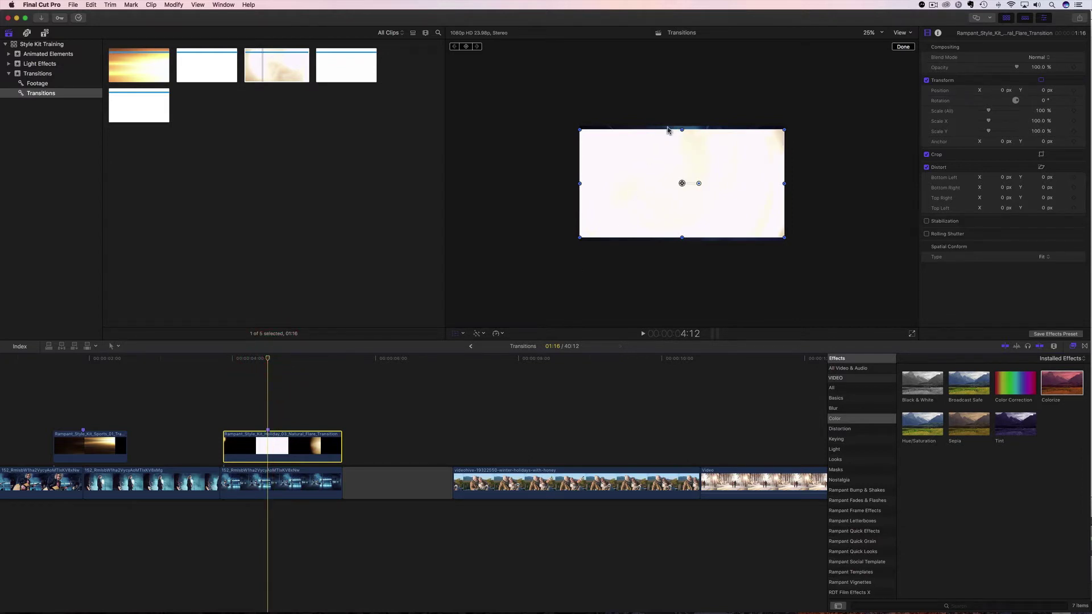
# - Set the Natural Flare transition's spatial conform type to Fill and align its marker with the cut before the third concert clip
pyautogui.click(1044, 257)
pyautogui.click(1046, 265)
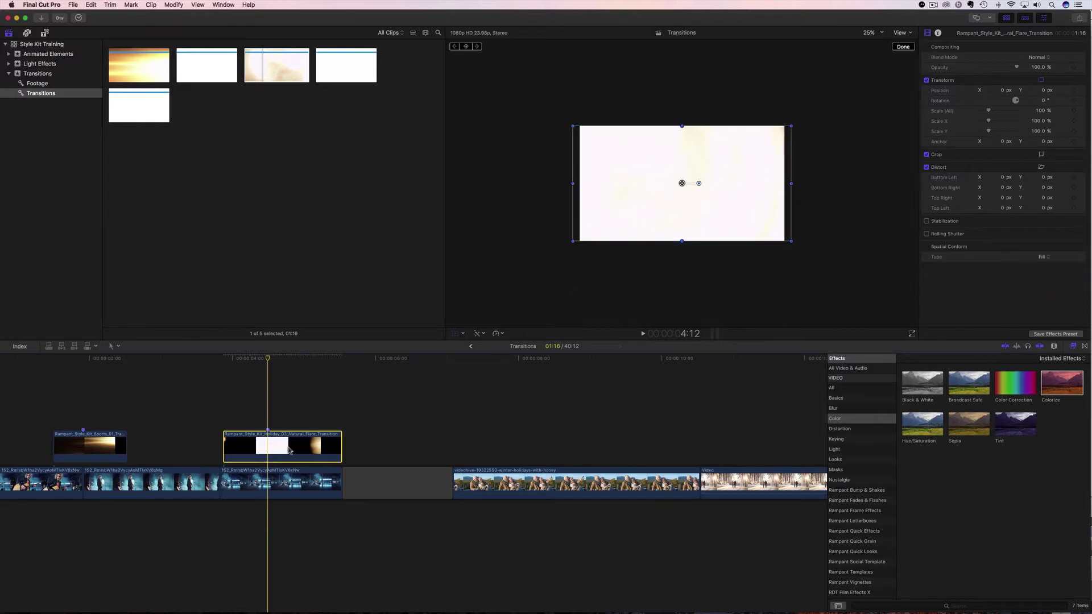
pyautogui.moveTo(287, 446); pyautogui.dragTo(240, 446)
# - Park the playhead at 3:15 and set the Natural Flare transition's blend mode to Screen
pyautogui.moveTo(225, 358); pyautogui.dragTo(206, 358)
pyautogui.click(1040, 57)
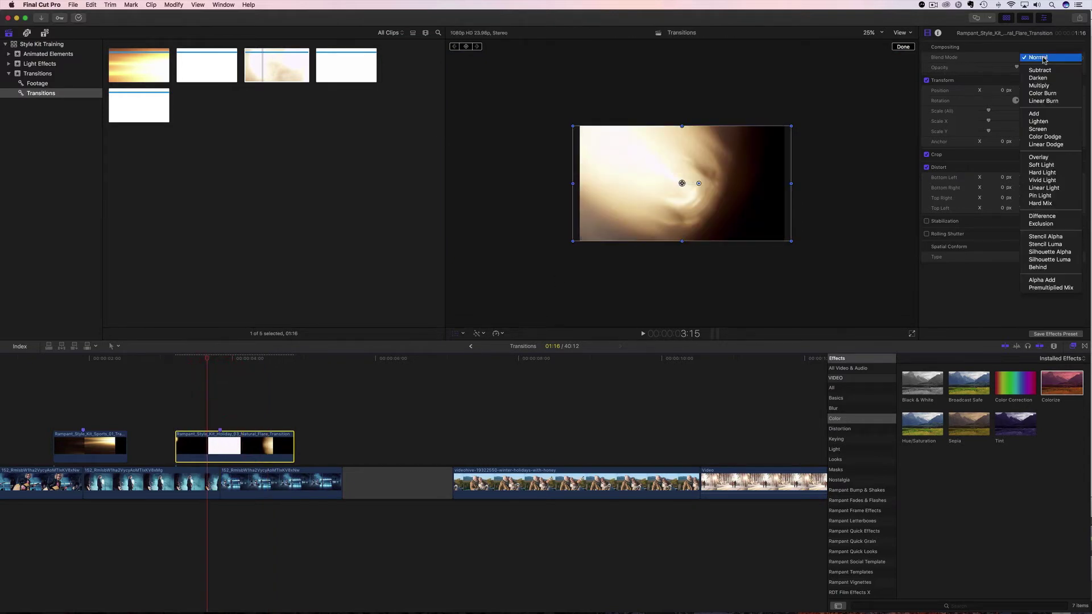
pyautogui.click(1046, 127)
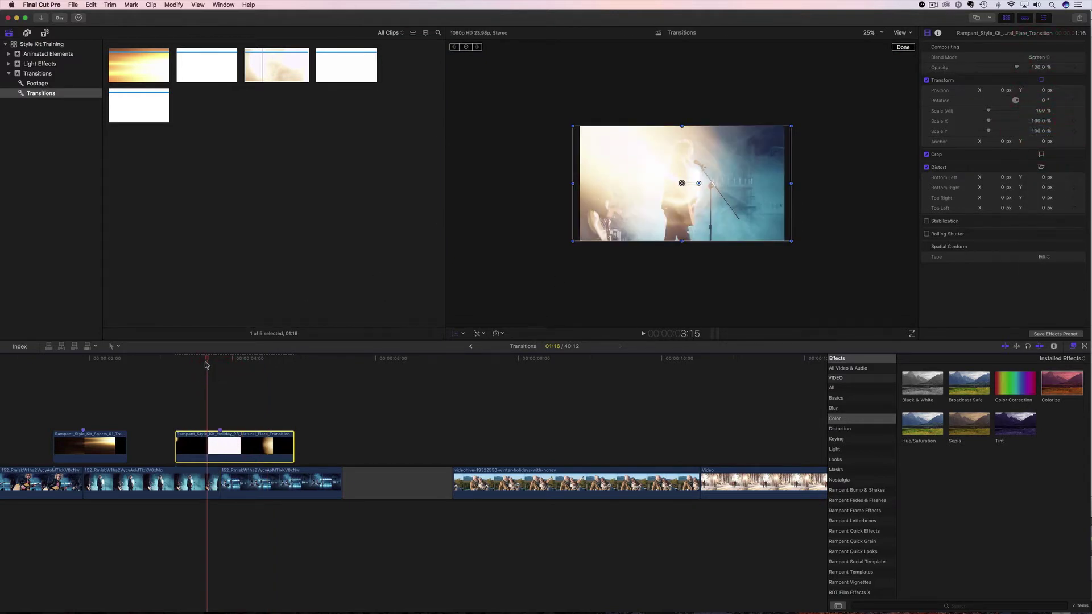
# - Play back the Natural Flare transition over the cut between the second and third concert clips to check the blend
pyautogui.click(152, 360)
pyautogui.press('space')
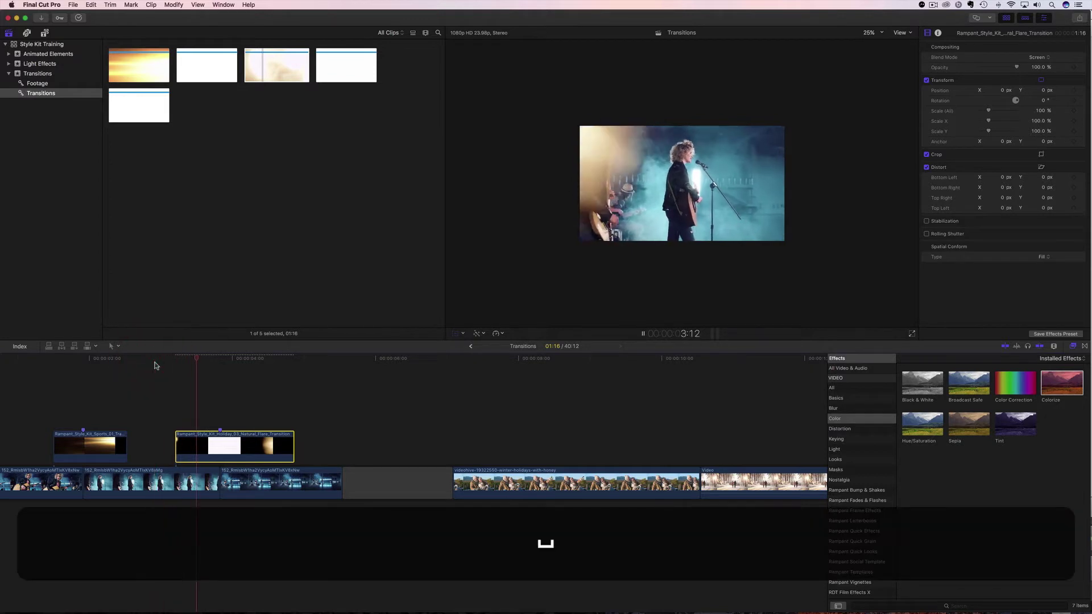
pyautogui.press('space')
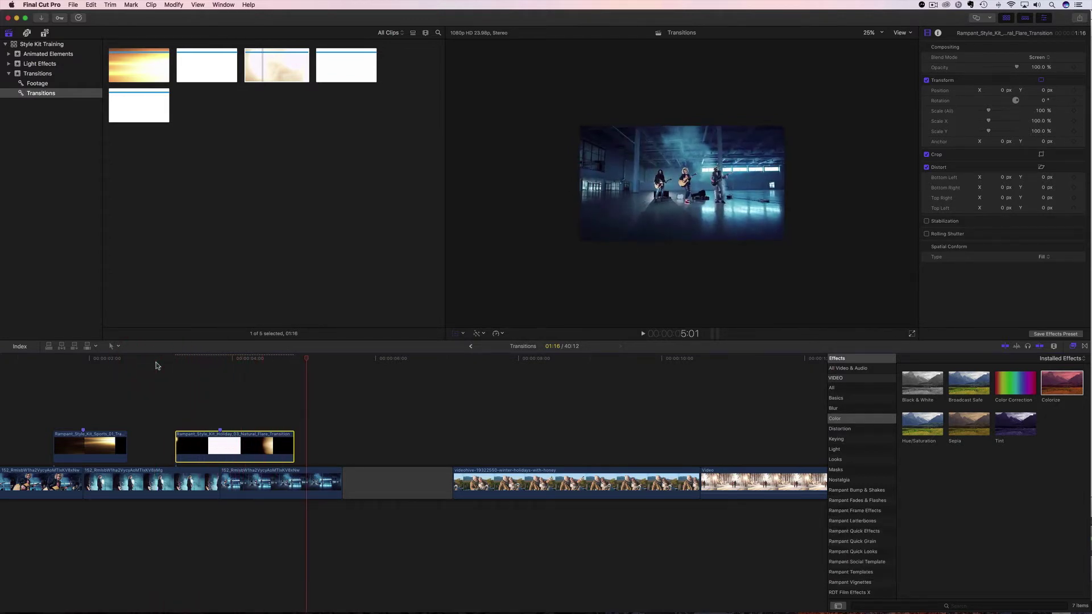
pyautogui.click(161, 358)
pyautogui.press('space')
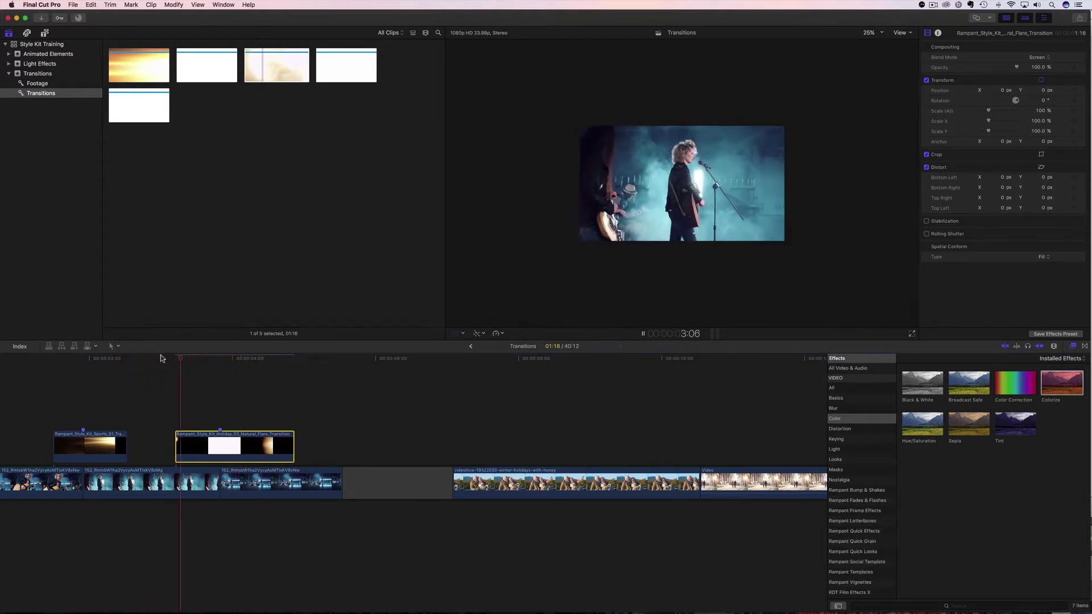
pyautogui.press('space')
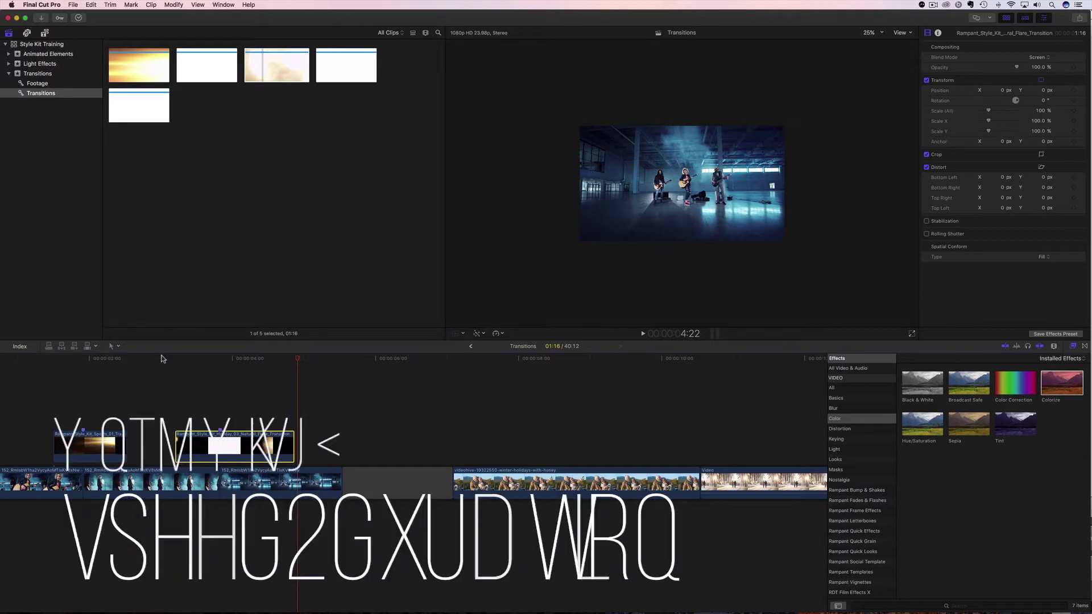
pyautogui.click(147, 359)
pyautogui.press('space')
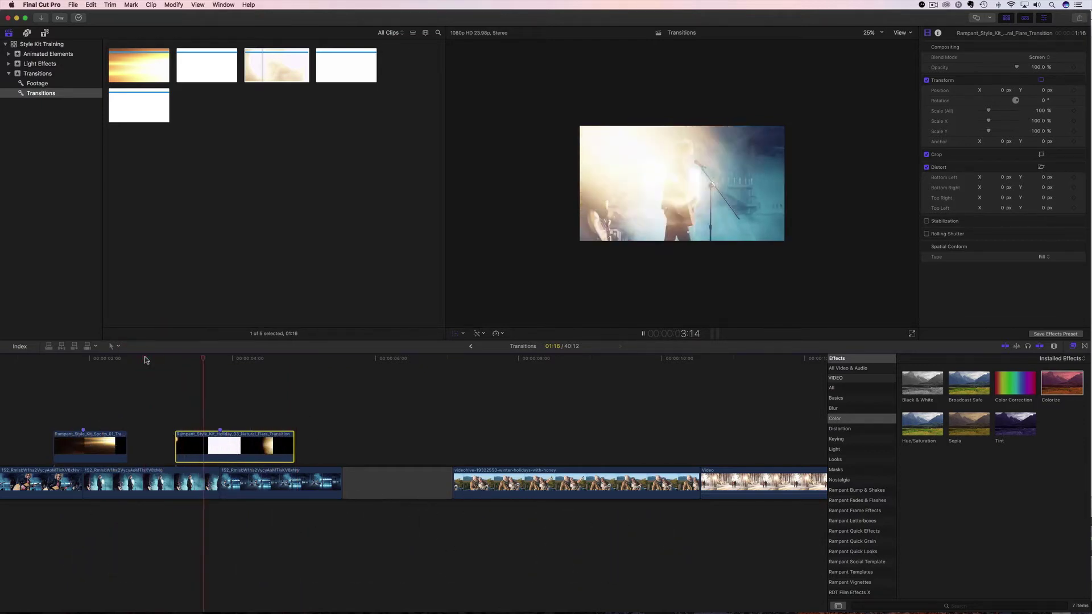
pyautogui.press('space')
# - Retime the Natural Flare transition with a Fast speed preset to 10 frames and realign its marker with the cut before the third concert clip
pyautogui.moveTo(281, 363); pyautogui.dragTo(214, 360)
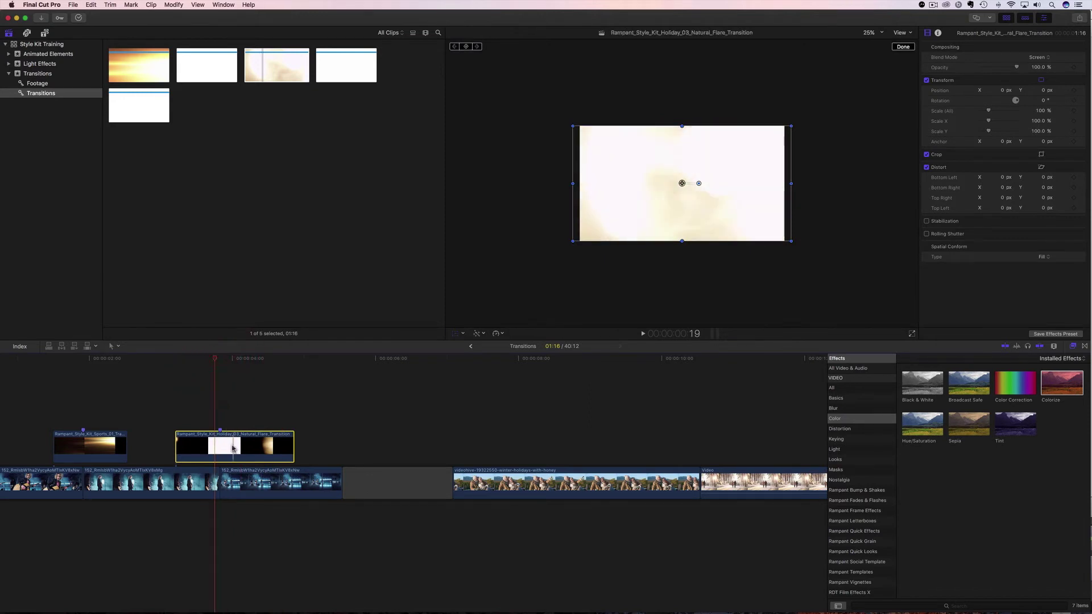
pyautogui.click(221, 446)
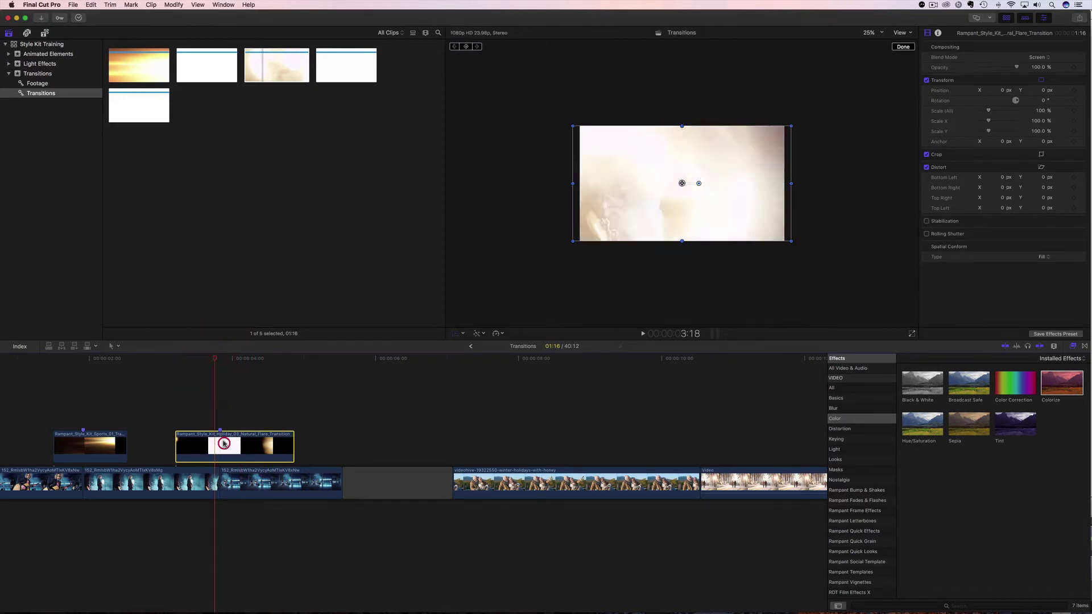
pyautogui.click(500, 335)
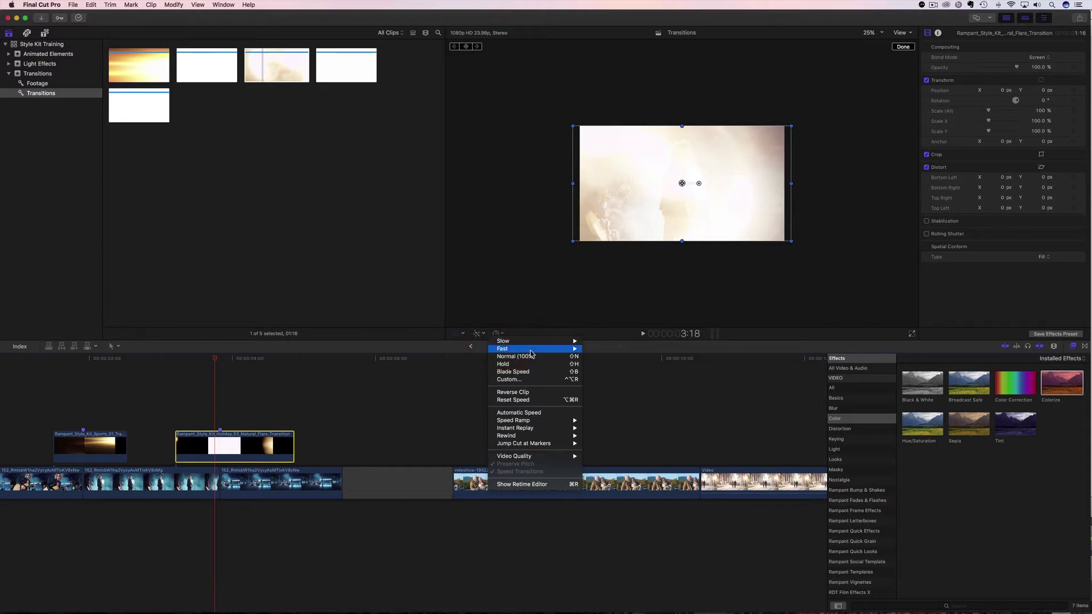
pyautogui.click(594, 357)
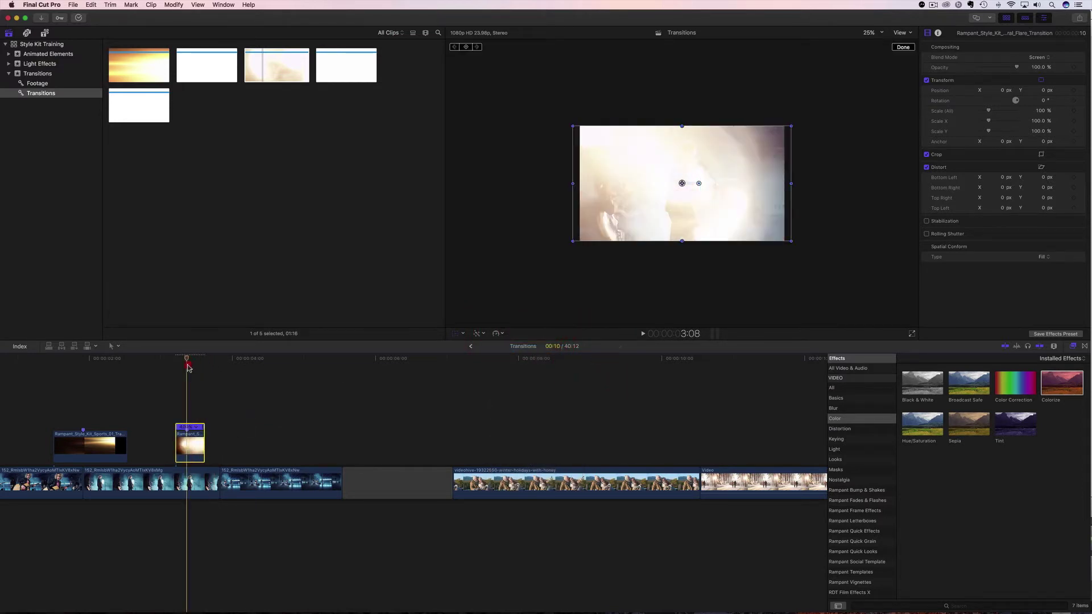
pyautogui.click(188, 361)
pyautogui.moveTo(188, 433); pyautogui.dragTo(227, 440)
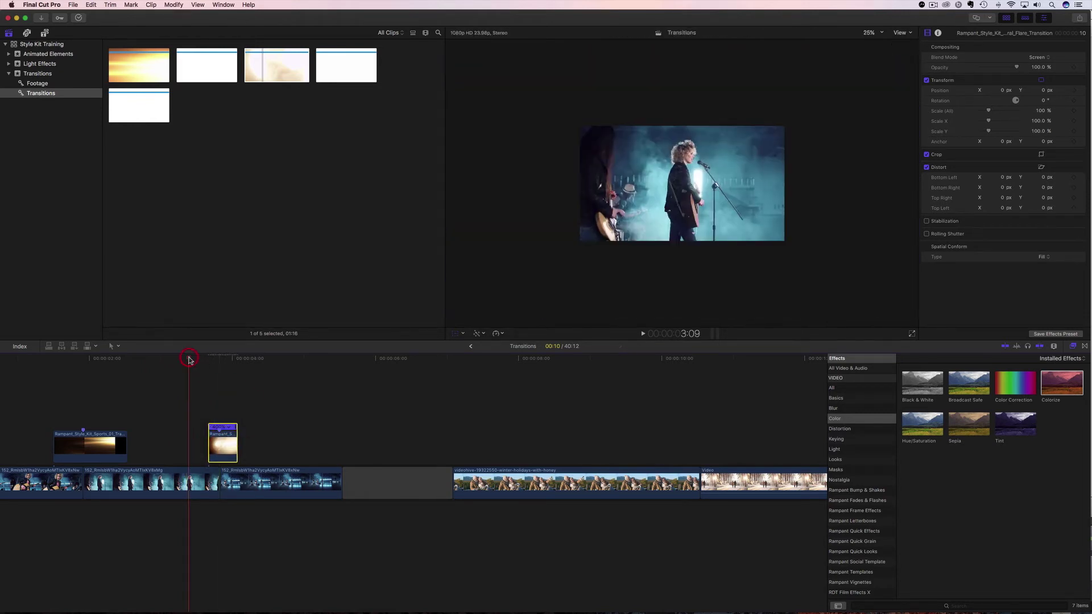
# - Review the shortened Natural Flare transition, including a playback from the start of the timeline through both concert cuts
pyautogui.press('space')
pyautogui.press('space')
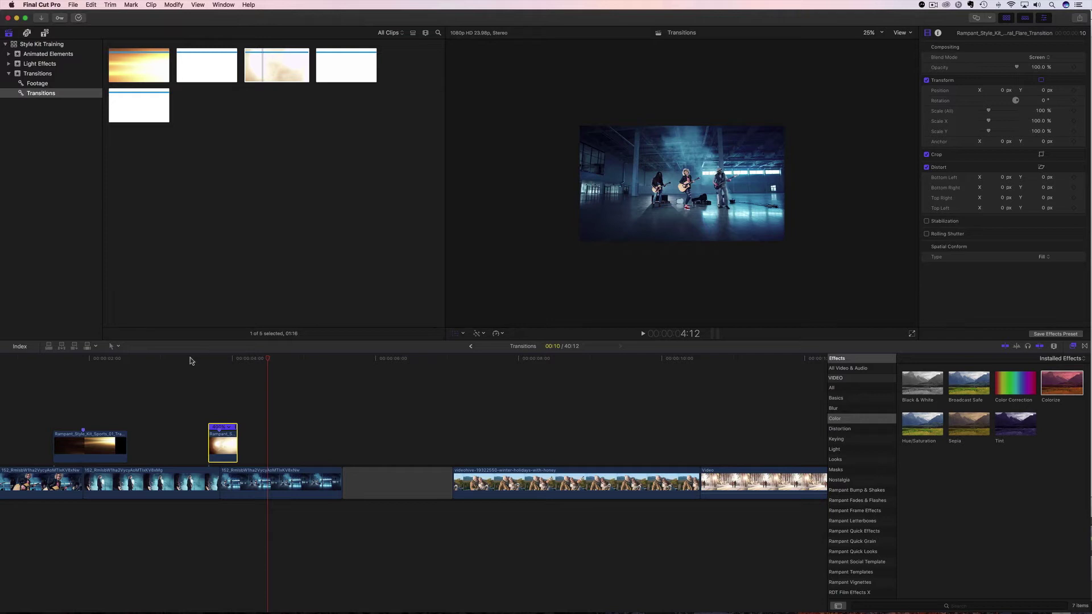
pyautogui.moveTo(189, 357); pyautogui.dragTo(194, 357)
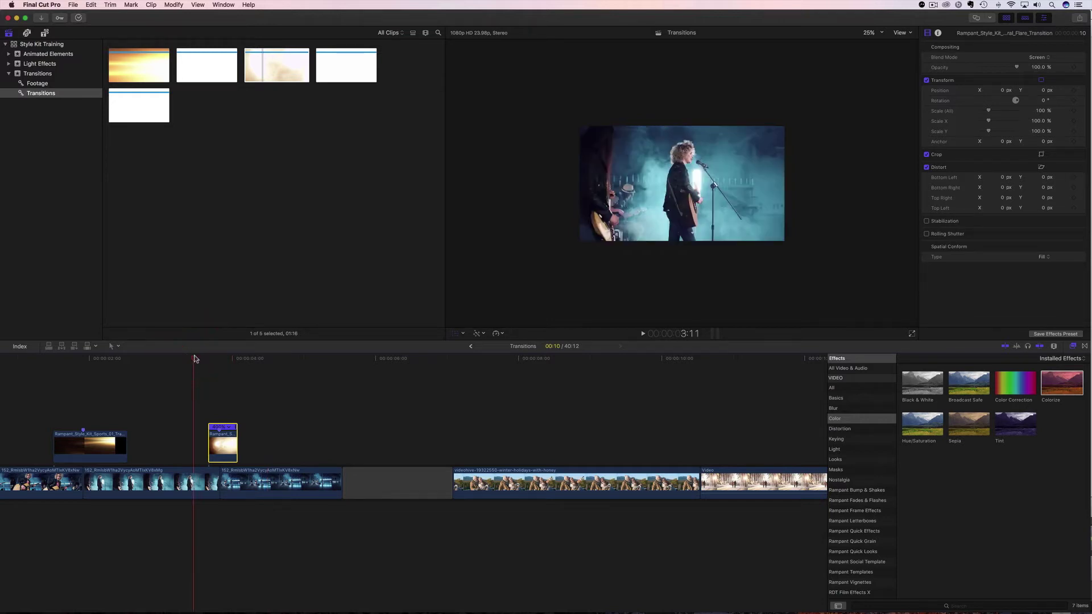
pyautogui.press('space')
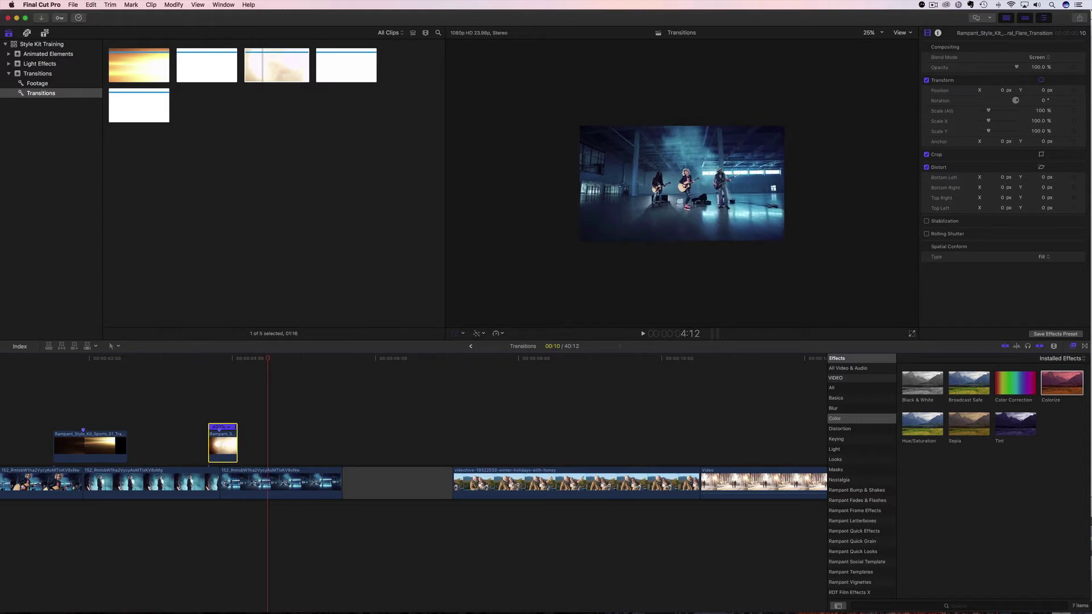
pyautogui.moveTo(172, 359); pyautogui.dragTo(2, 367)
pyautogui.press('space')
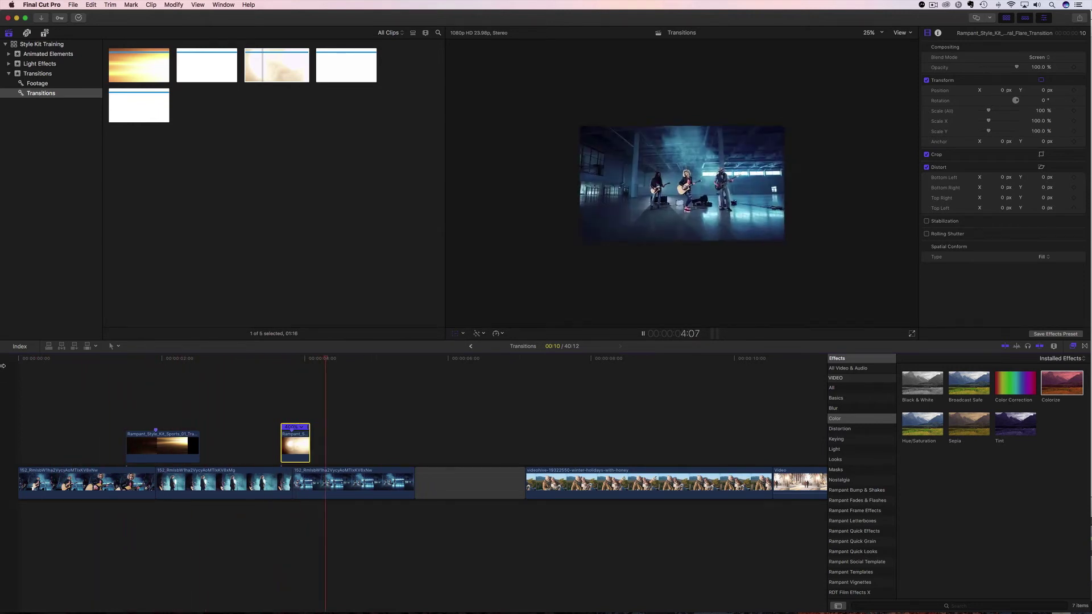
pyautogui.press('space')
pyautogui.moveTo(175, 360); pyautogui.dragTo(285, 376)
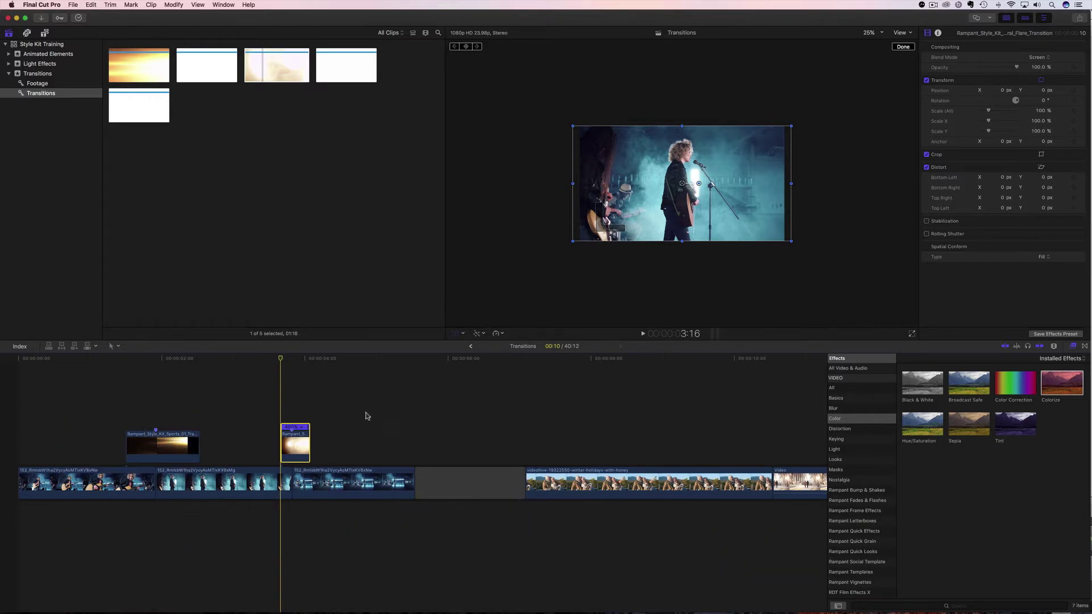
# - Preview a transition clip in the browser and park the playhead at 10:13, on the cut between the two winter clips
pyautogui.hscroll(10, 362, 415)
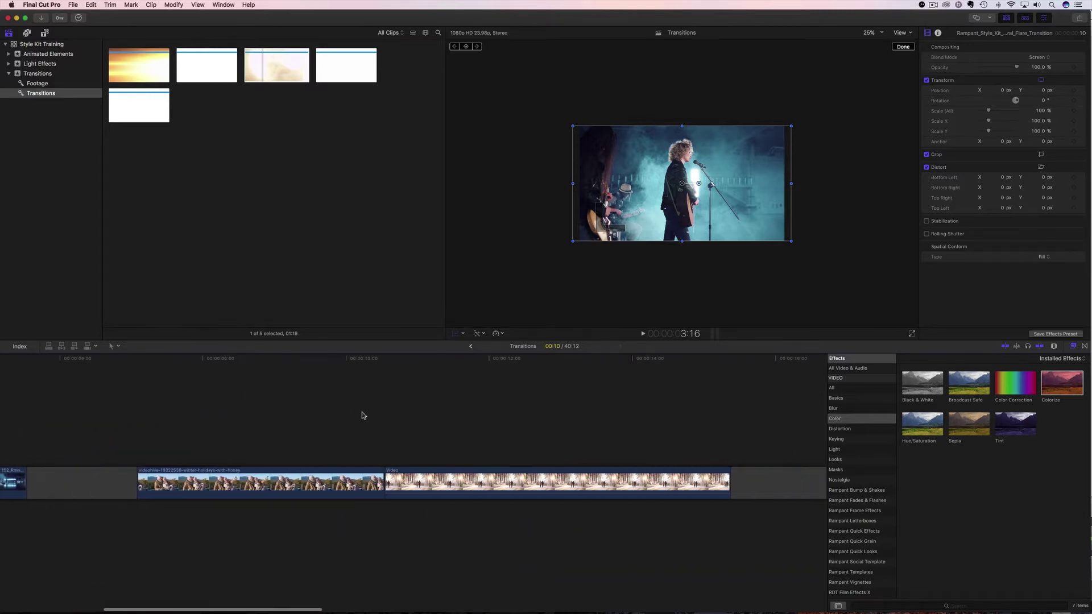
pyautogui.hscroll(-2, 362, 416)
pyautogui.moveTo(192, 358); pyautogui.dragTo(424, 416)
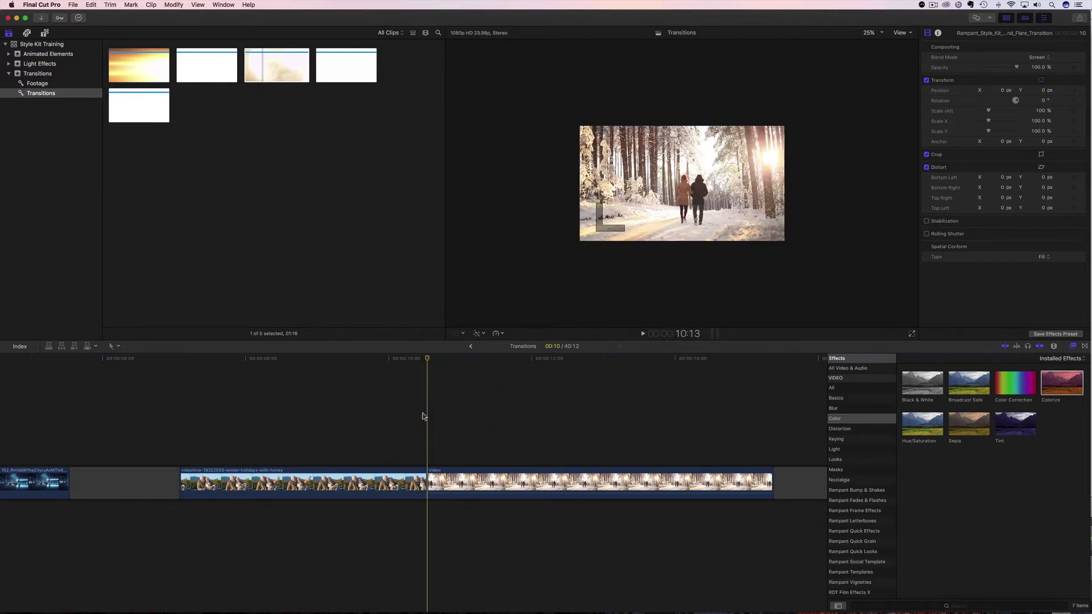
pyautogui.click(324, 77)
pyautogui.press('space')
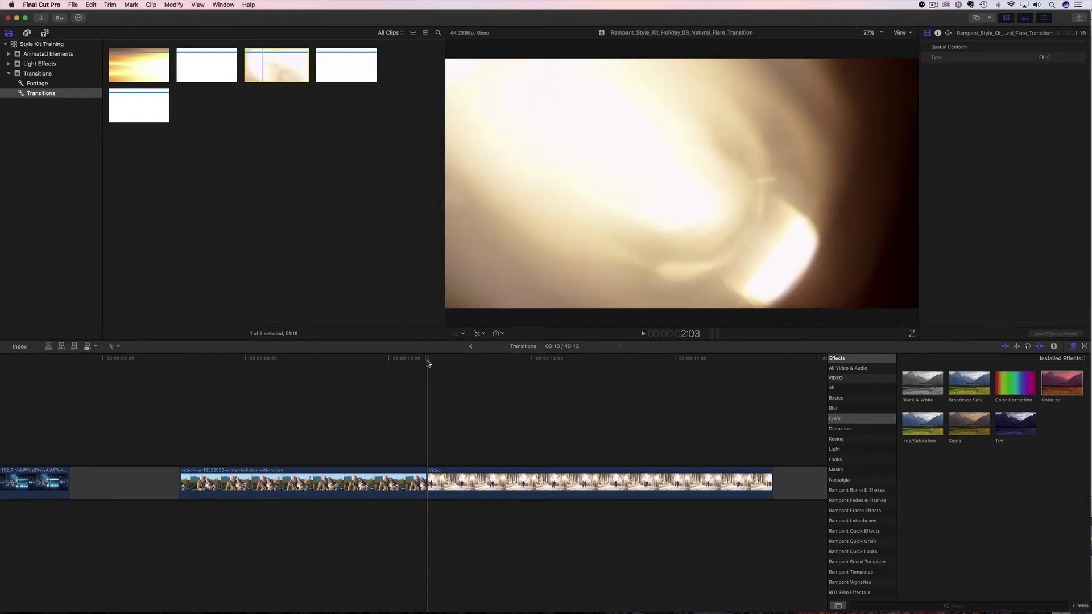
pyautogui.moveTo(428, 364)
pyautogui.mouseDown()
pyautogui.moveTo(402, 364)
pyautogui.moveTo(431, 367)
pyautogui.mouseUp()
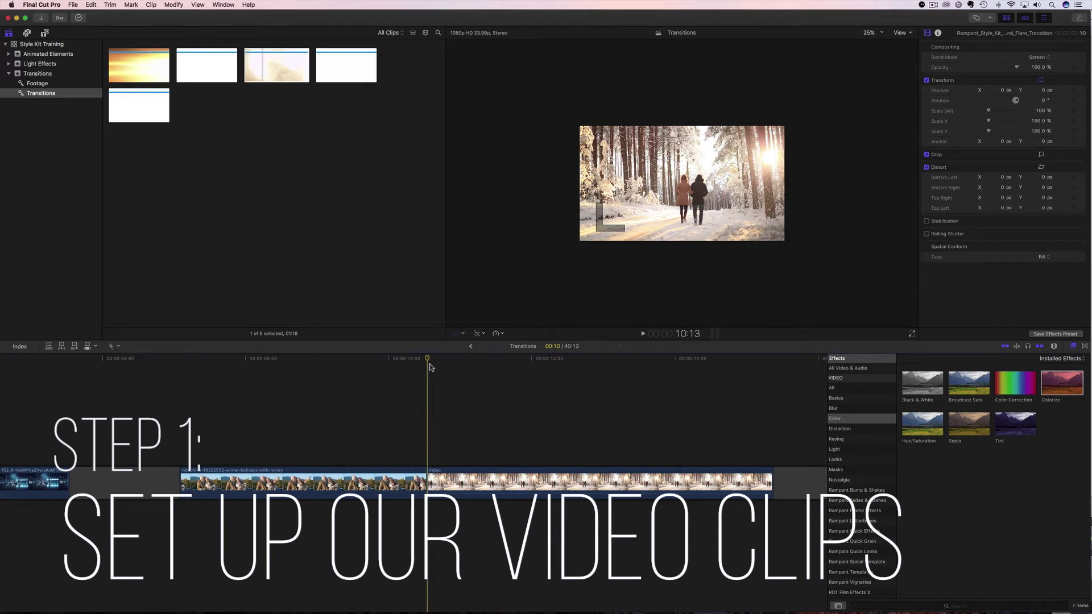
# - Lift the forest walk clip above the main storyline, starting about one second before the cut, and place the Holiday 01 Snowman transition above it
pyautogui.click(470, 481)
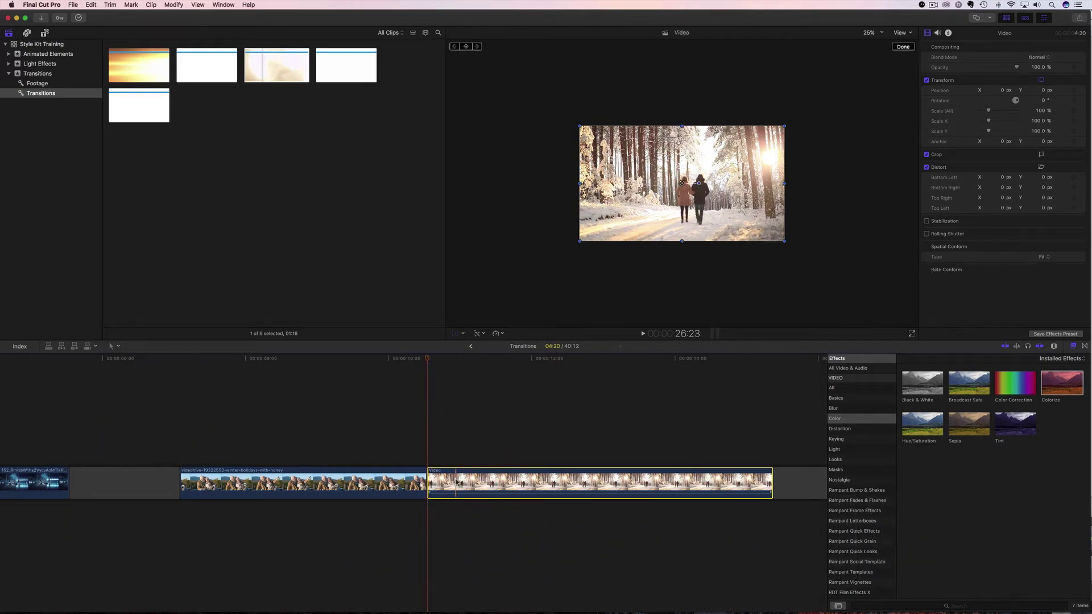
pyautogui.moveTo(455, 483); pyautogui.dragTo(388, 440)
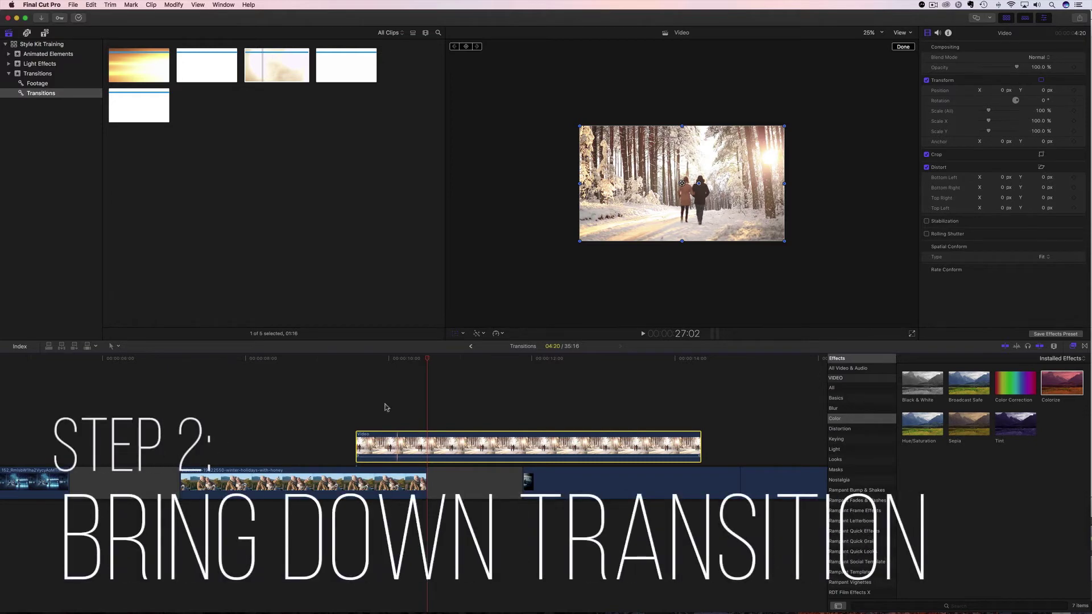
pyautogui.moveTo(324, 66); pyautogui.dragTo(362, 401)
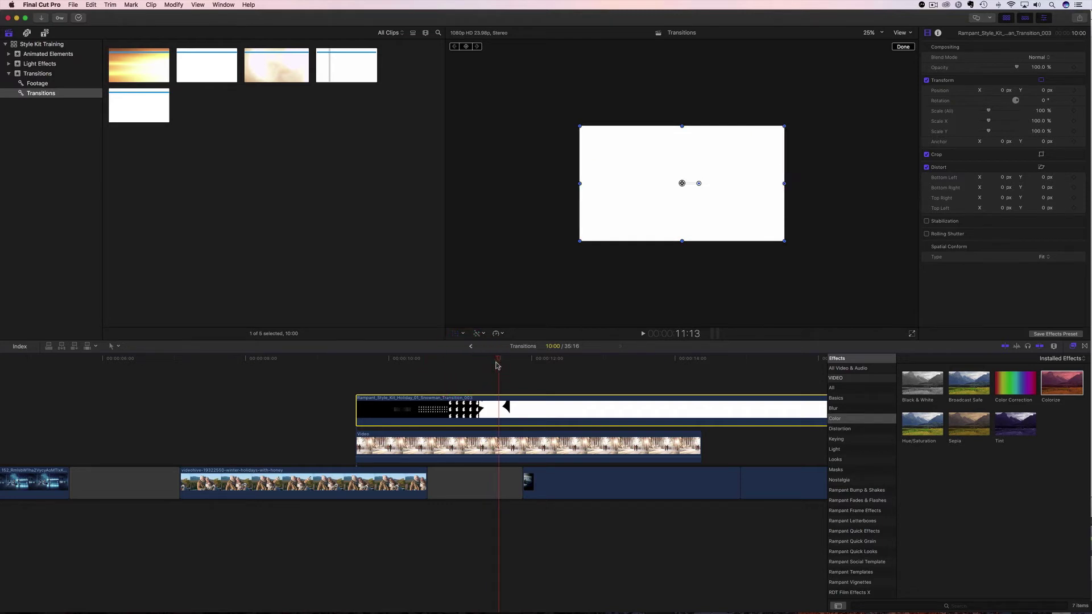
# - Fit the viewer to the frame and add a marker to the Snowman transition at its fully white frame at 11:13
pyautogui.click(879, 32)
pyautogui.click(878, 44)
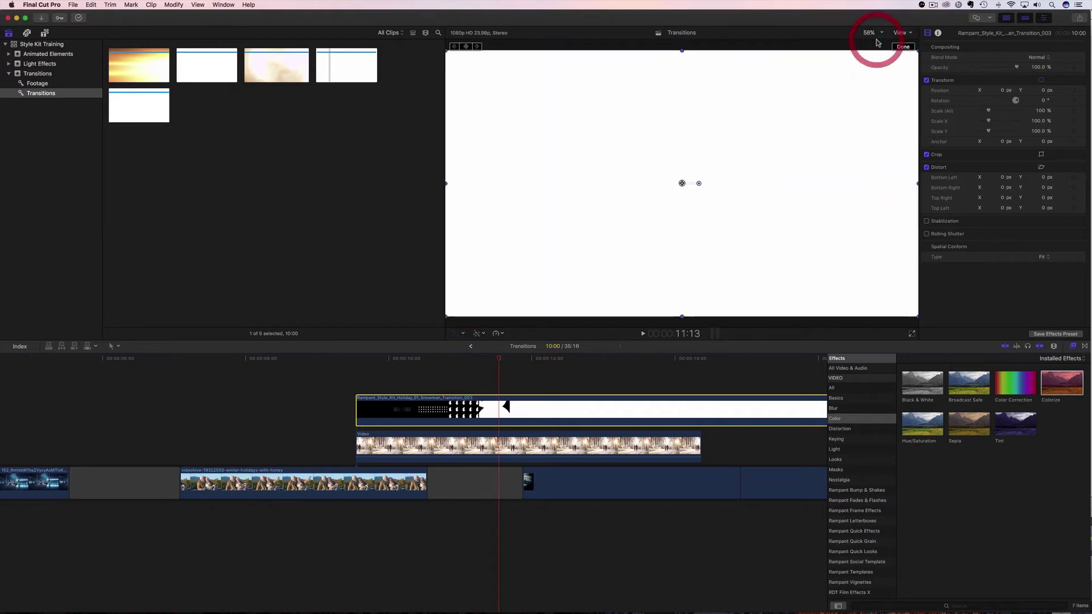
pyautogui.click(484, 359)
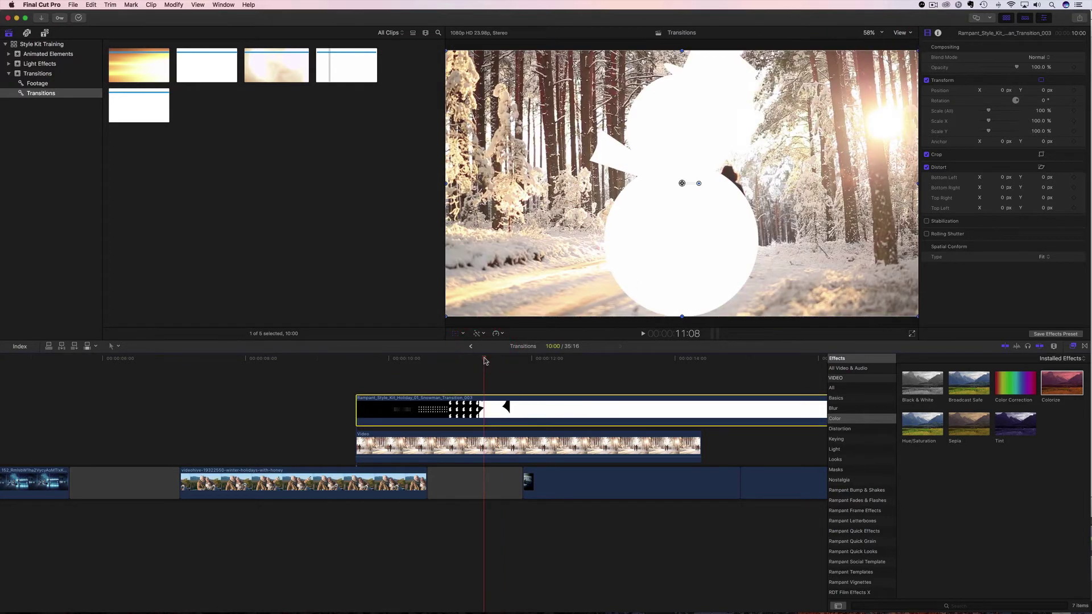
pyautogui.press('space')
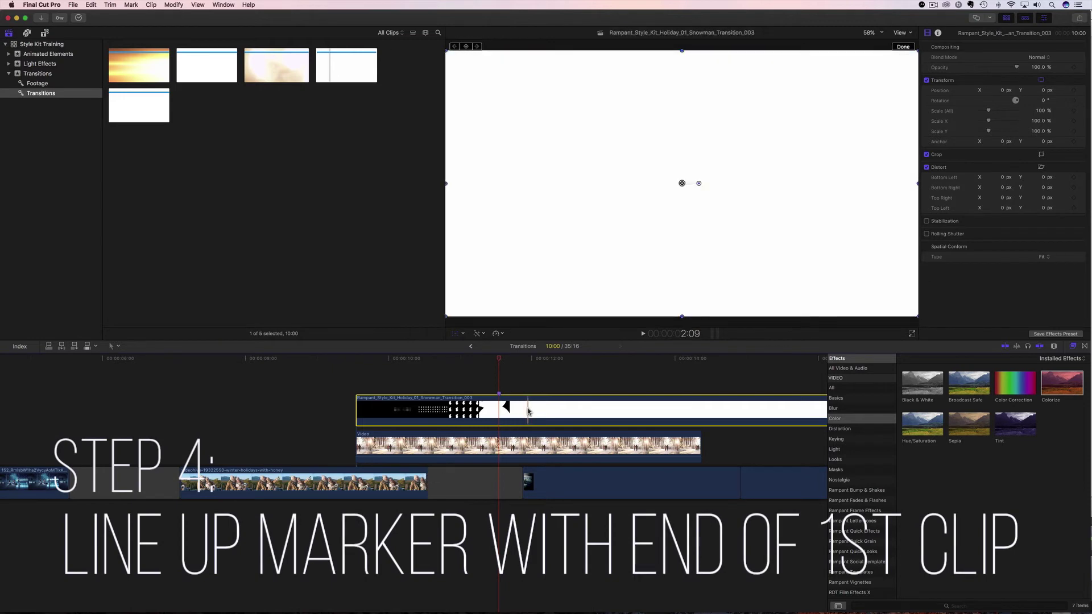
# - Align the Snowman transition's marker with the end of the first winter clip at 10:13 and start the forest walk clip with the transition
pyautogui.moveTo(527, 409); pyautogui.dragTo(459, 411)
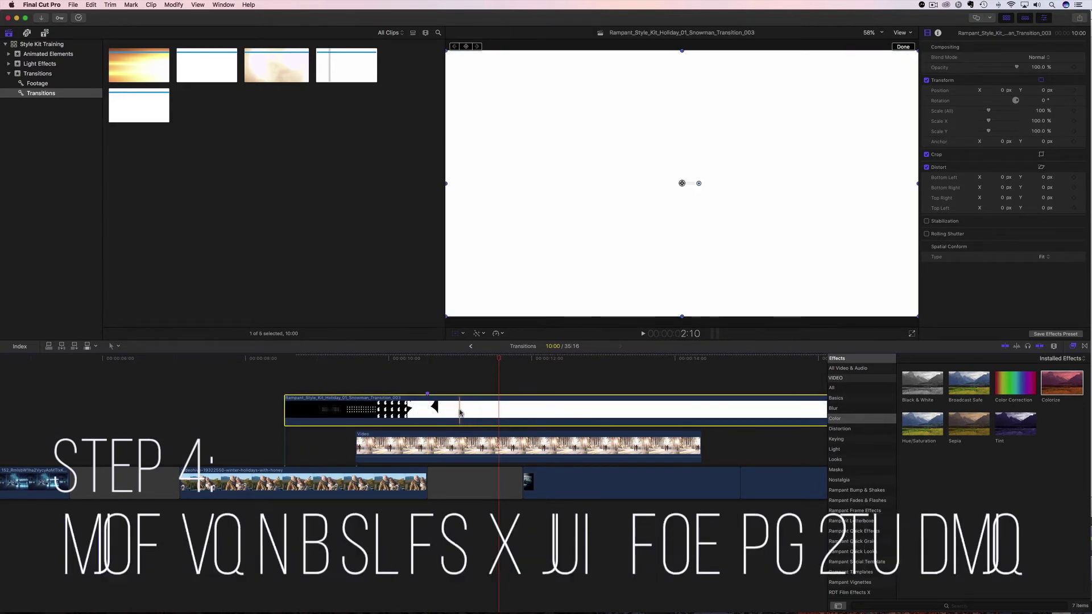
pyautogui.moveTo(415, 360)
pyautogui.mouseDown()
pyautogui.moveTo(318, 359)
pyautogui.moveTo(428, 365)
pyautogui.mouseUp()
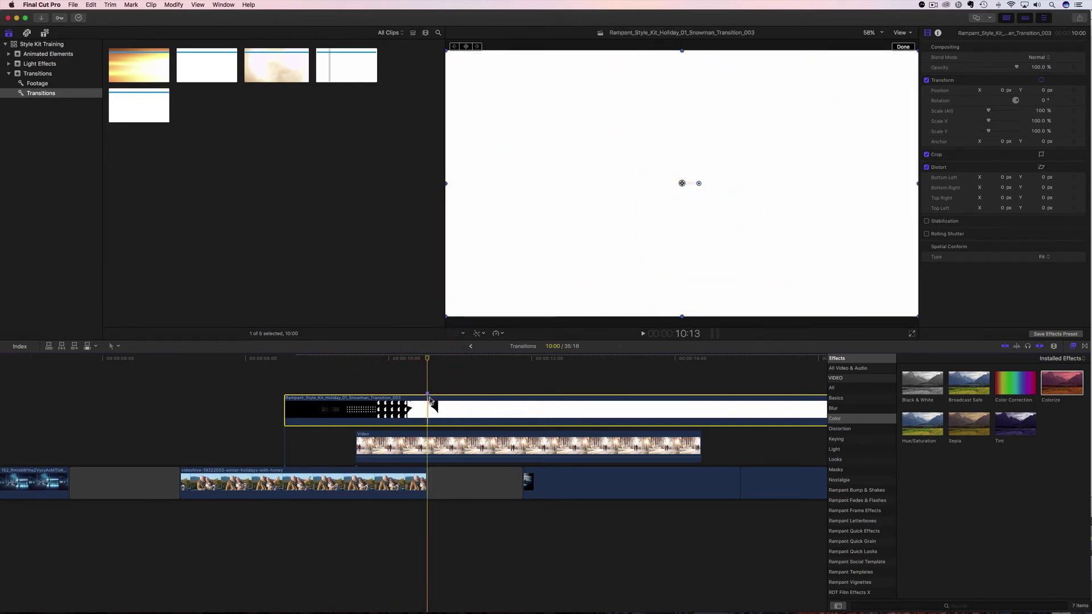
pyautogui.click(472, 445)
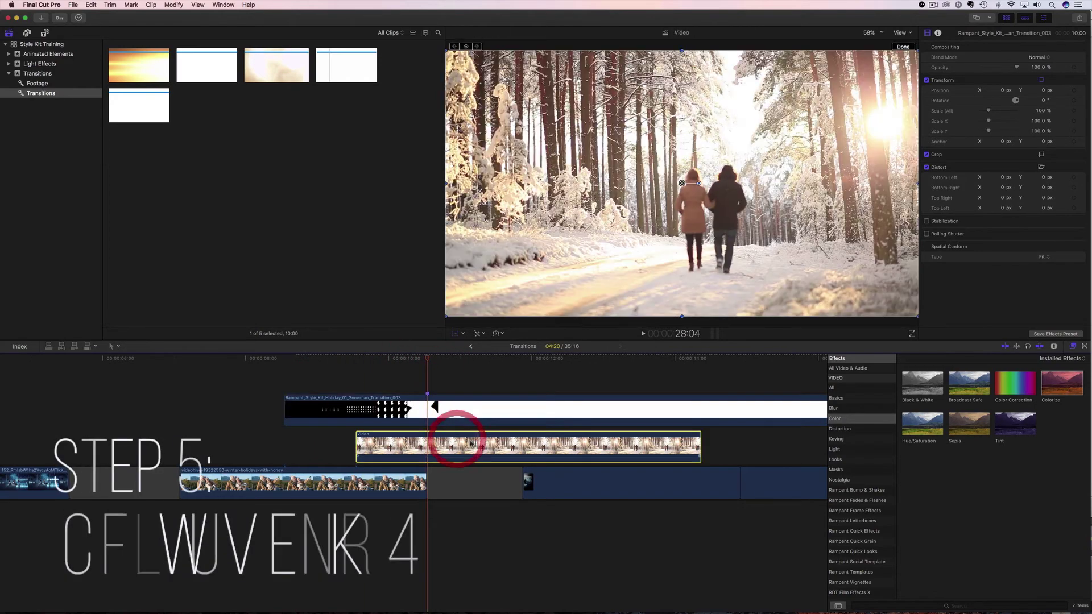
pyautogui.moveTo(472, 446); pyautogui.dragTo(399, 445)
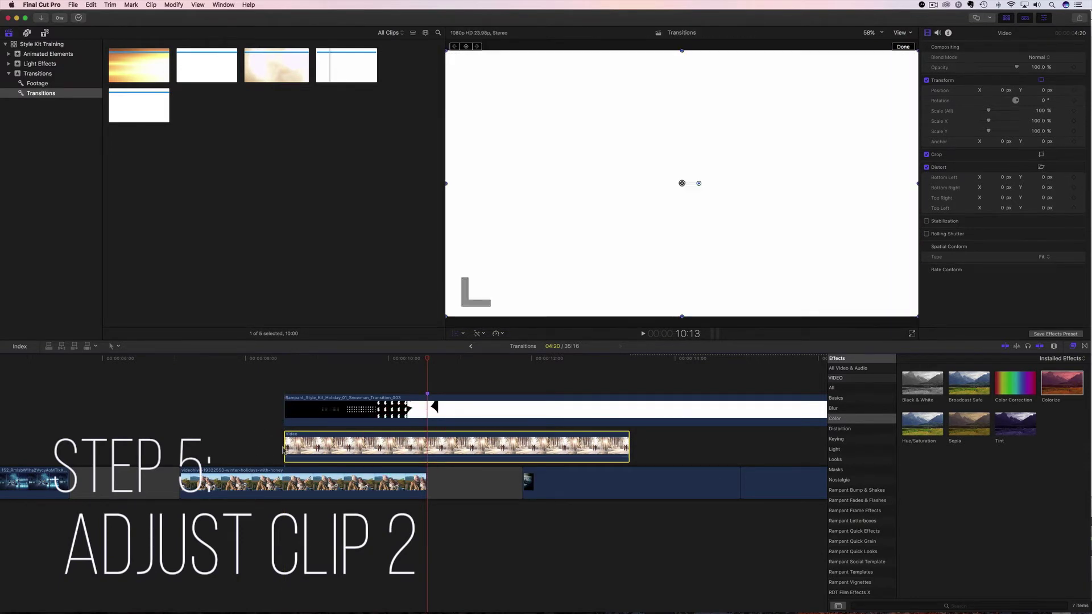
# - Trim the Snowman transition's end to match the forest walk clip and lengthen the gap below to 3:21
pyautogui.hscroll(10, 384, 423)
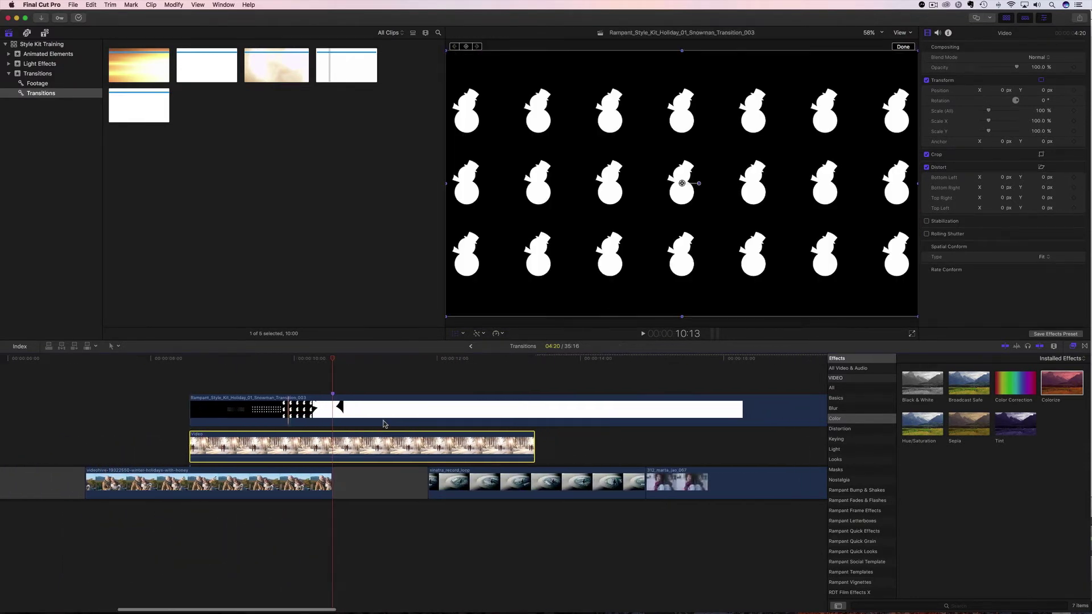
pyautogui.hscroll(4, 385, 424)
pyautogui.moveTo(680, 410); pyautogui.dragTo(313, 410)
pyautogui.hscroll(-10, 318, 415)
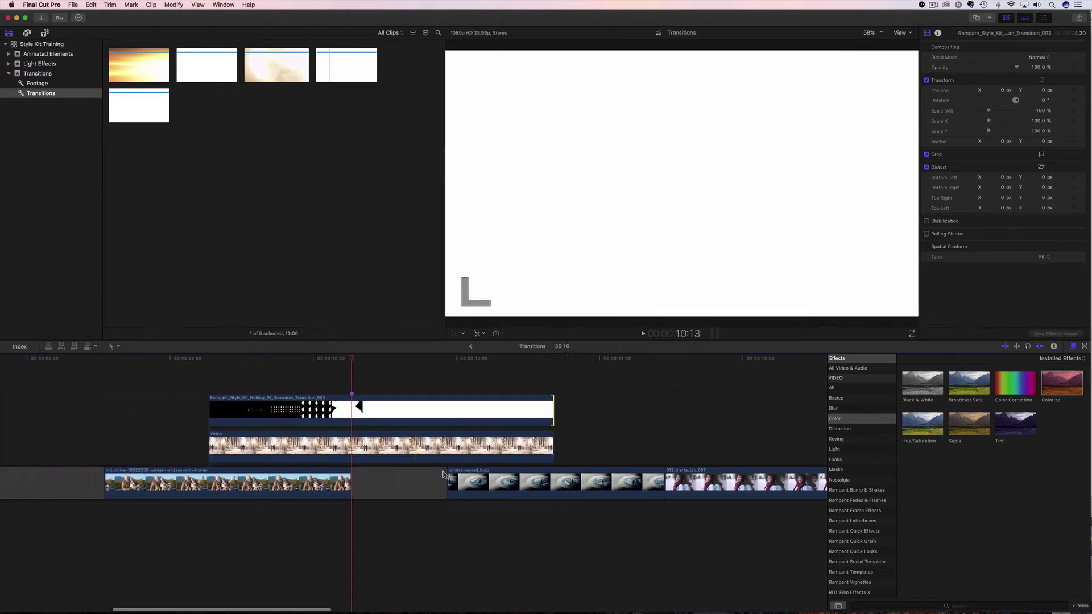
pyautogui.moveTo(445, 478); pyautogui.dragTo(625, 479)
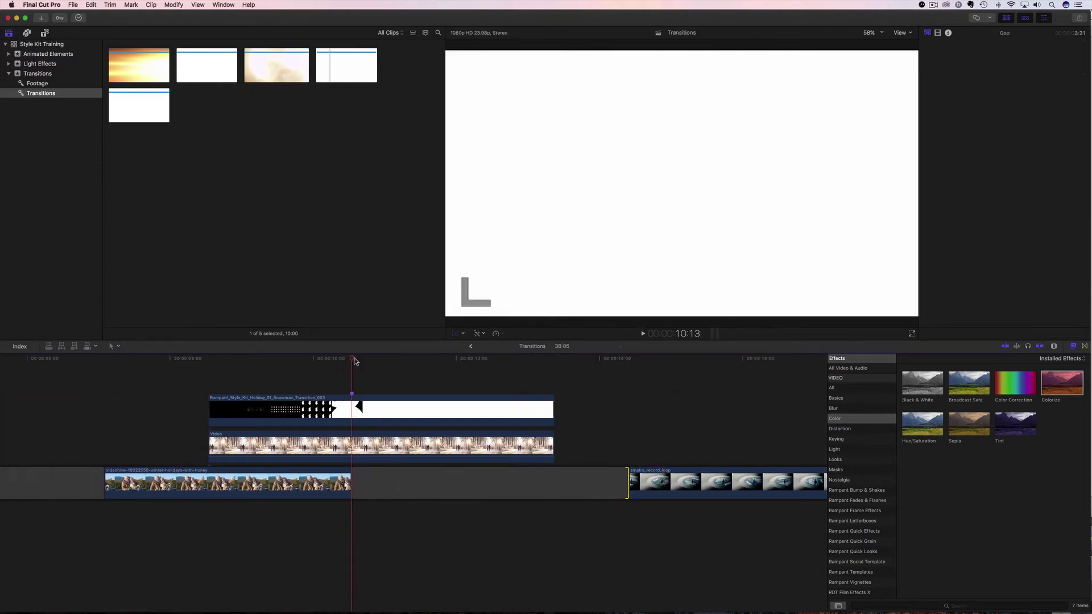
# - Park the playhead at 9:23 and set the Snowman transition's blend mode to Stencil Alpha
pyautogui.click(256, 359)
pyautogui.click(266, 402)
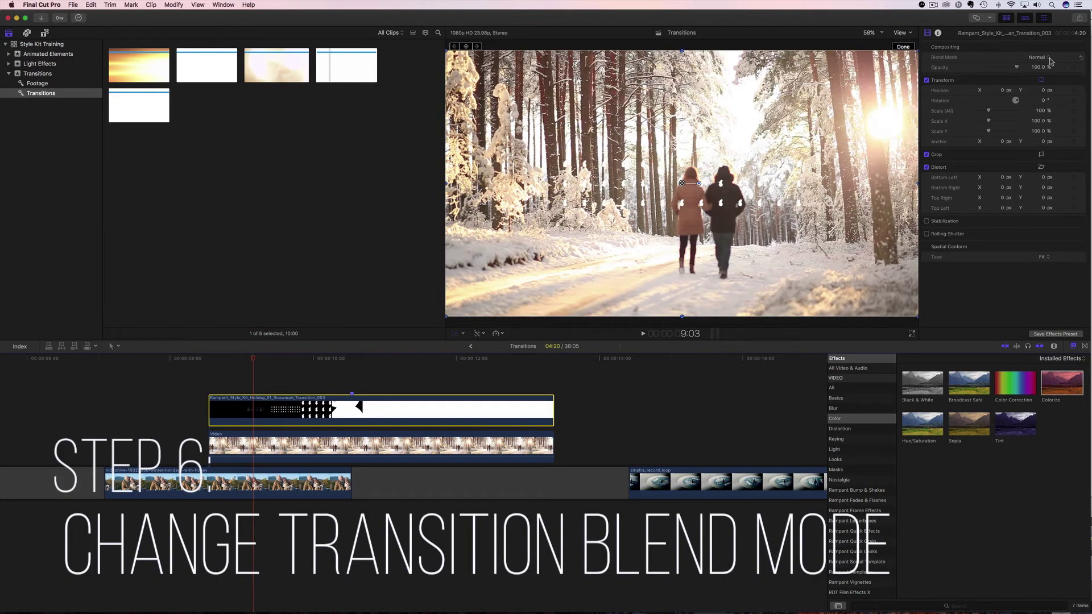
pyautogui.moveTo(254, 361); pyautogui.dragTo(310, 362)
pyautogui.click(1038, 59)
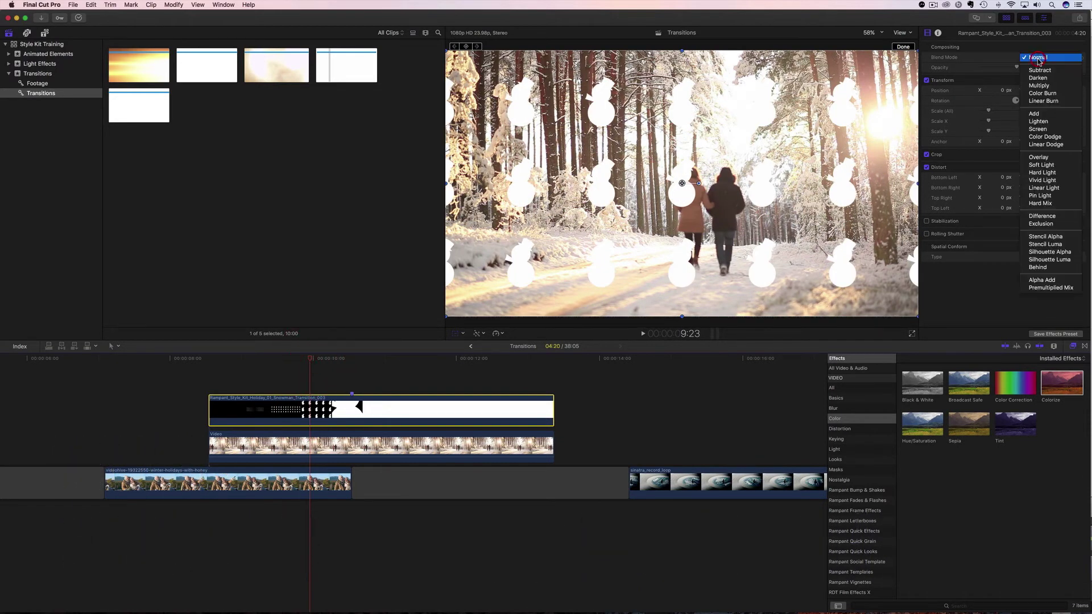
pyautogui.click(1045, 237)
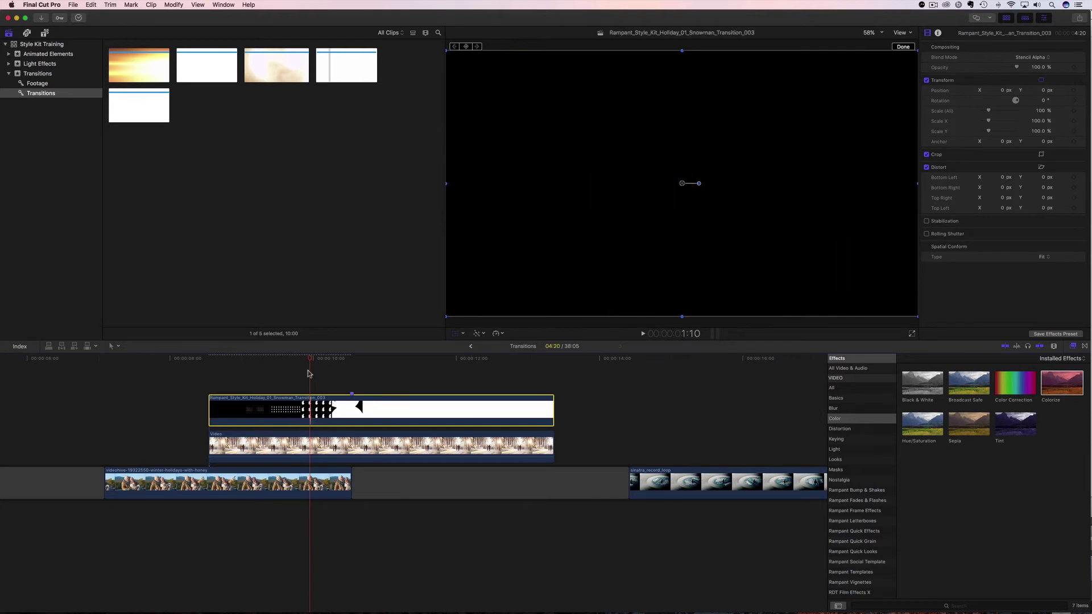
# - Combine the Snowman transition and the forest walk clip into a new compound clip with the default name
pyautogui.moveTo(309, 358); pyautogui.dragTo(217, 371)
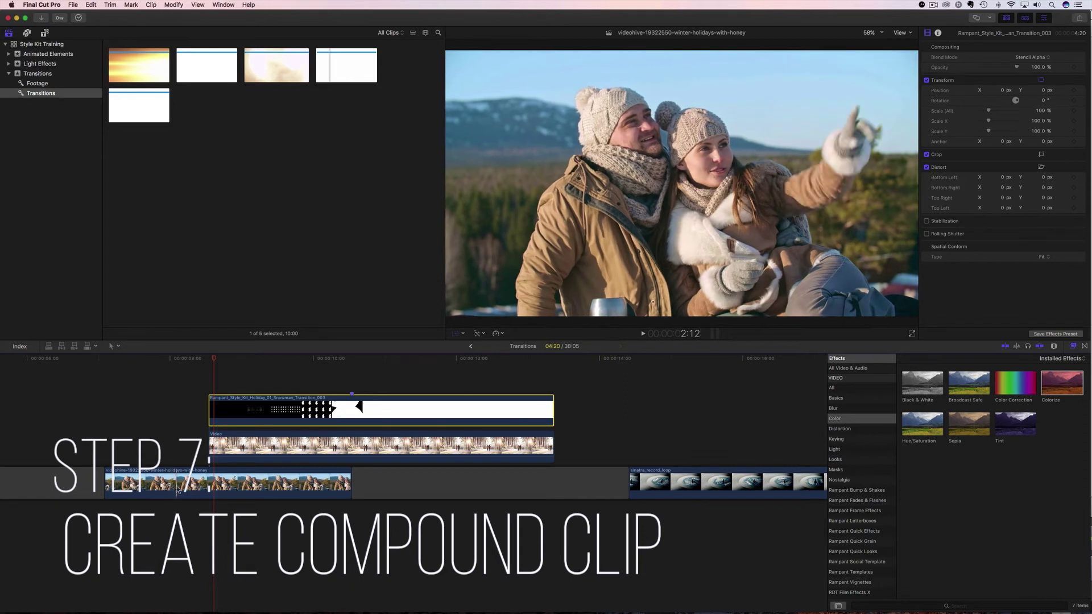
pyautogui.moveTo(191, 372); pyautogui.dragTo(236, 440)
pyautogui.rightClick(233, 441)
pyautogui.click(245, 446)
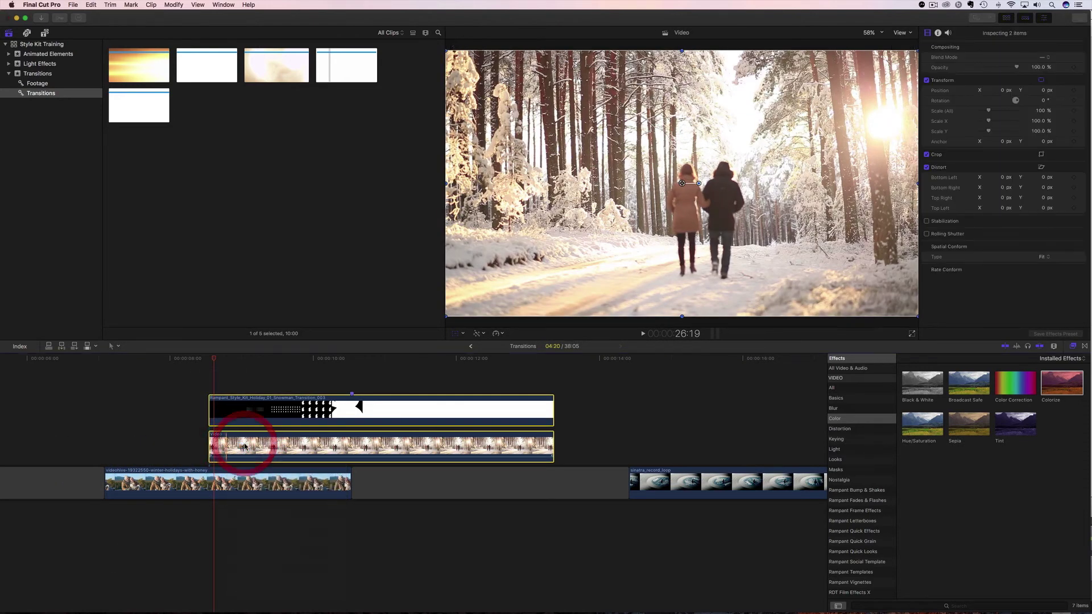
pyautogui.press('Return')
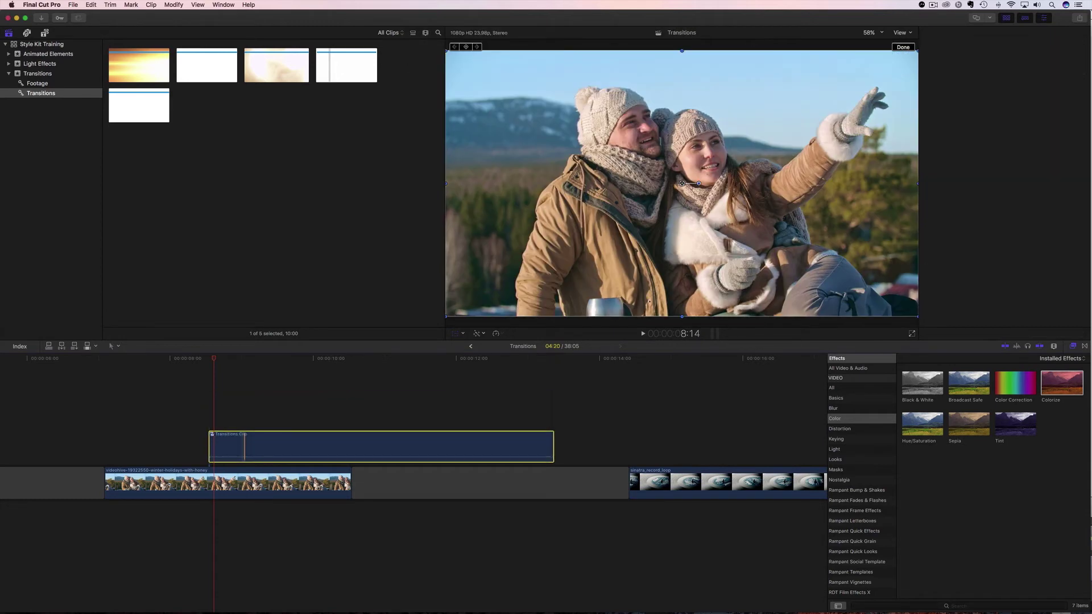
# - Play back the Snowman compound clip from the preceding winter couple footage to check the transition
pyautogui.moveTo(214, 360); pyautogui.dragTo(171, 364)
pyautogui.press('space')
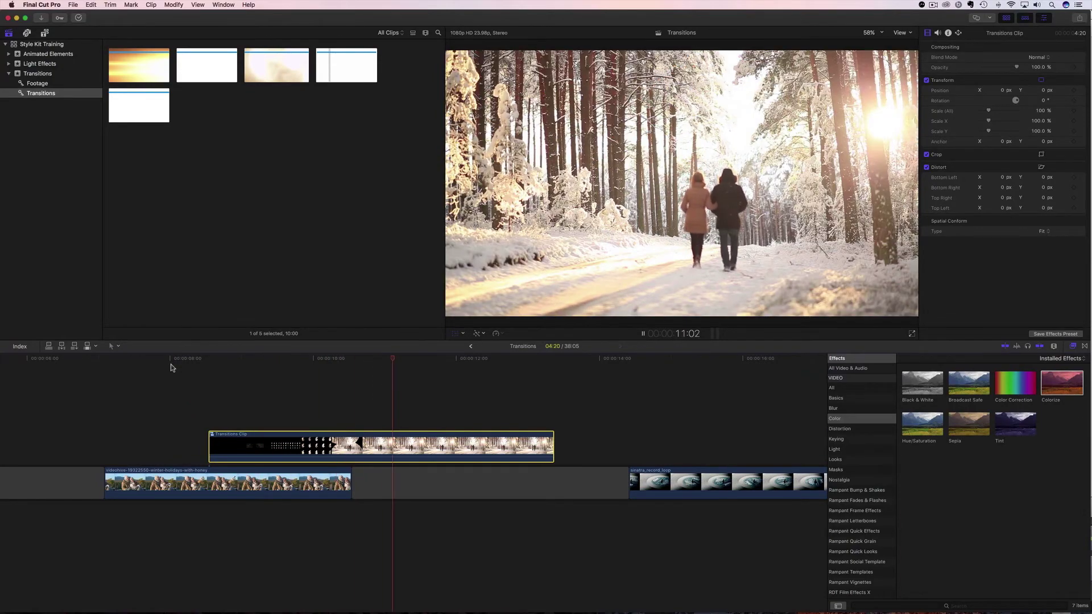
pyautogui.click(169, 362)
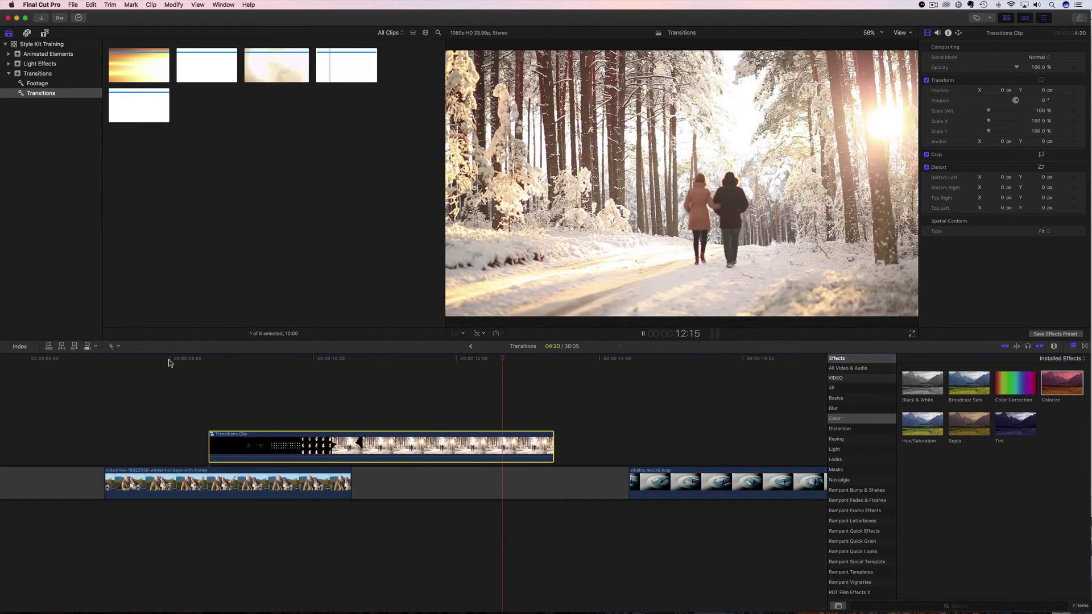
pyautogui.click(124, 362)
pyautogui.click(113, 361)
pyautogui.press('space')
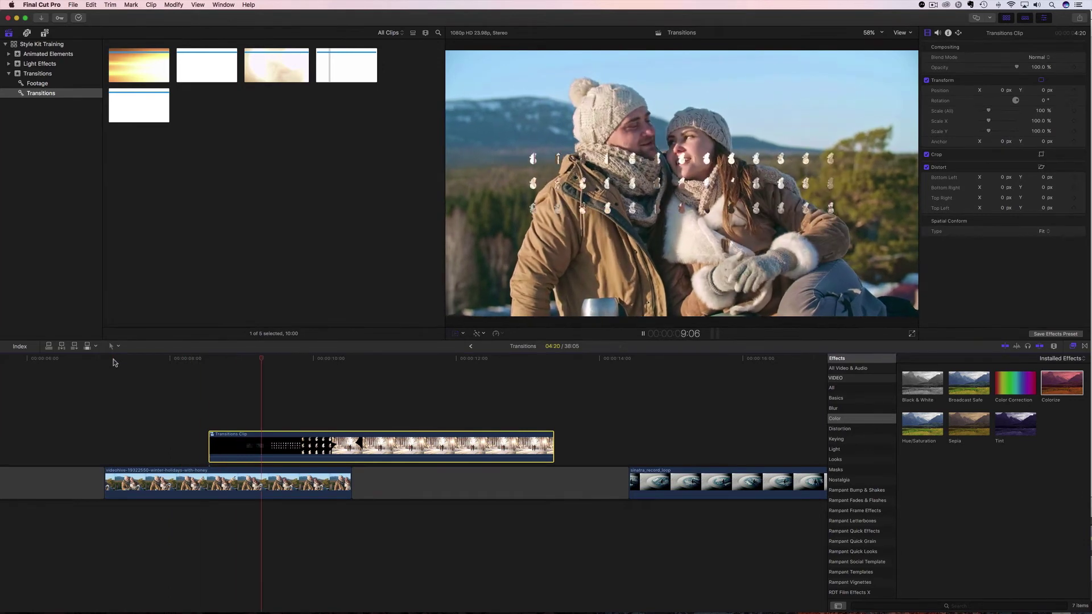
pyautogui.hotkey('shift', 't')
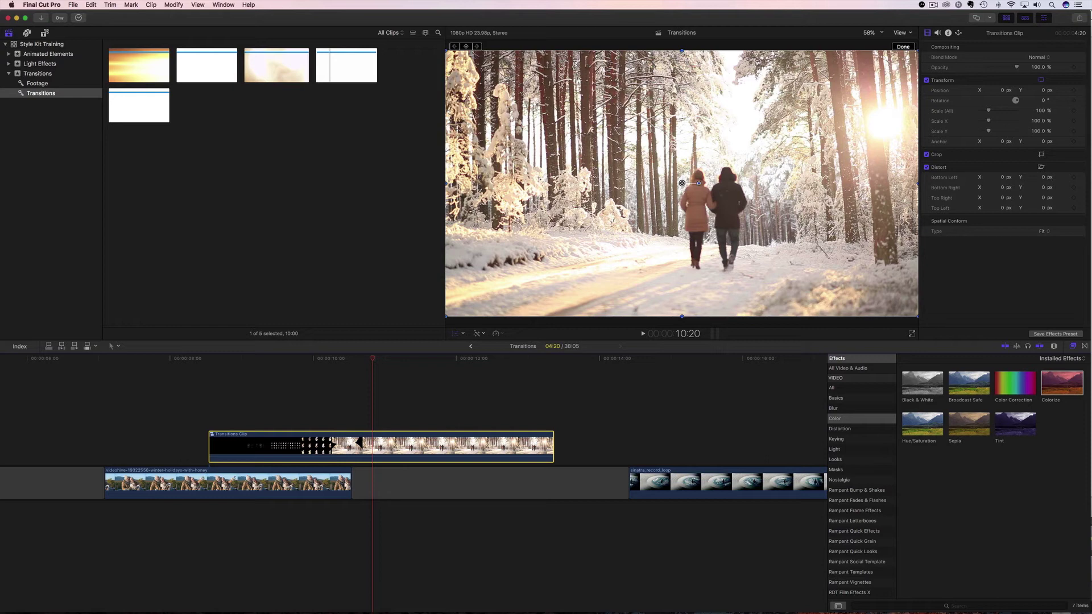
# - Lift the scarf woman clip onto a connected layer overlapping the record clip's end and place the Twitter transition above its start
pyautogui.hscroll(10, 438, 463)
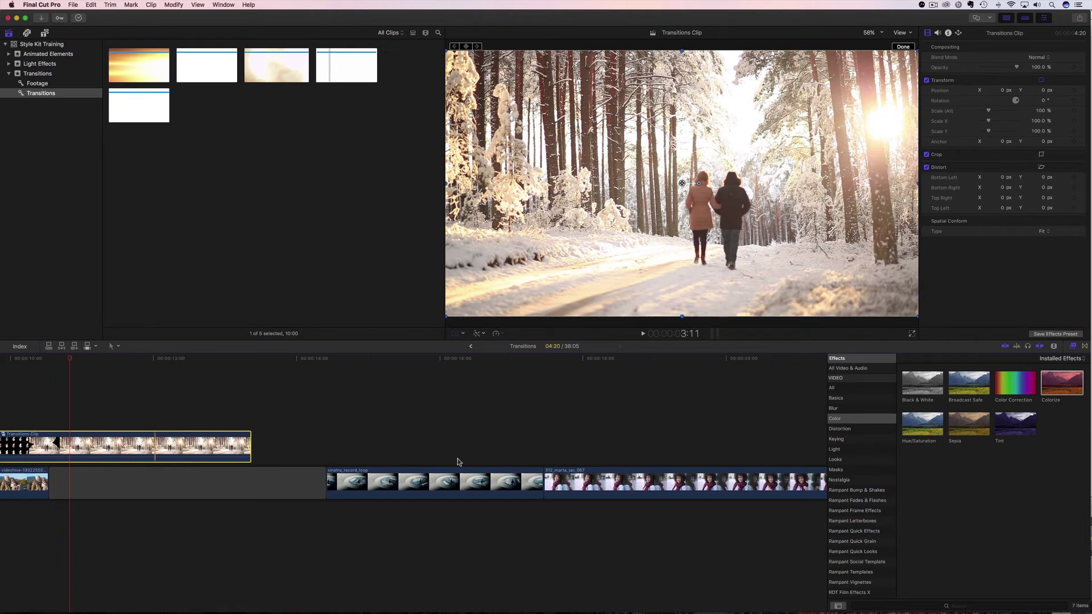
pyautogui.hscroll(3, 418, 430)
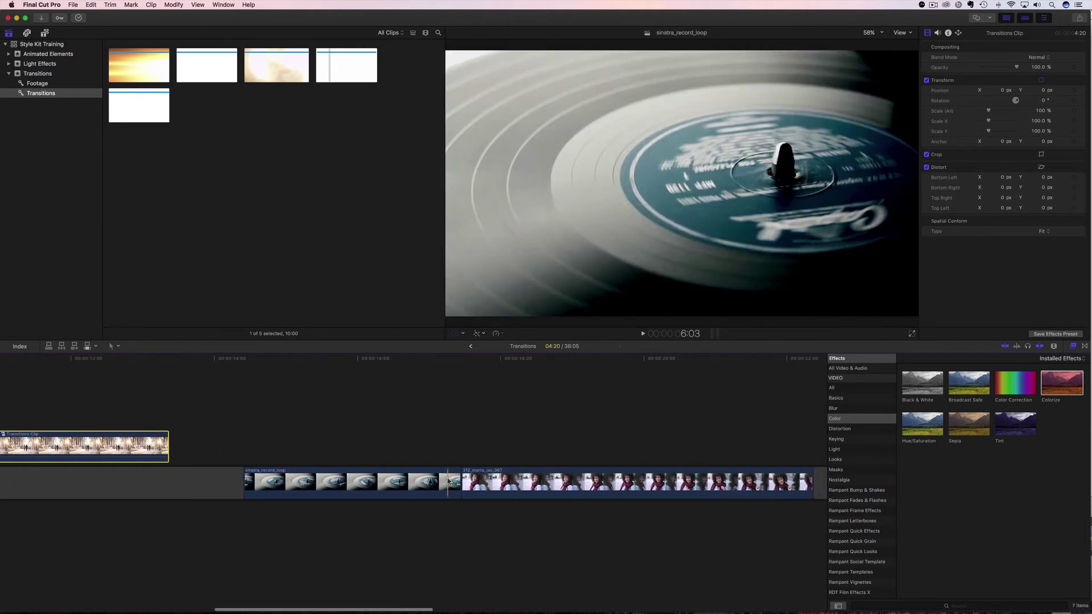
pyautogui.hscroll(1, 307, 482)
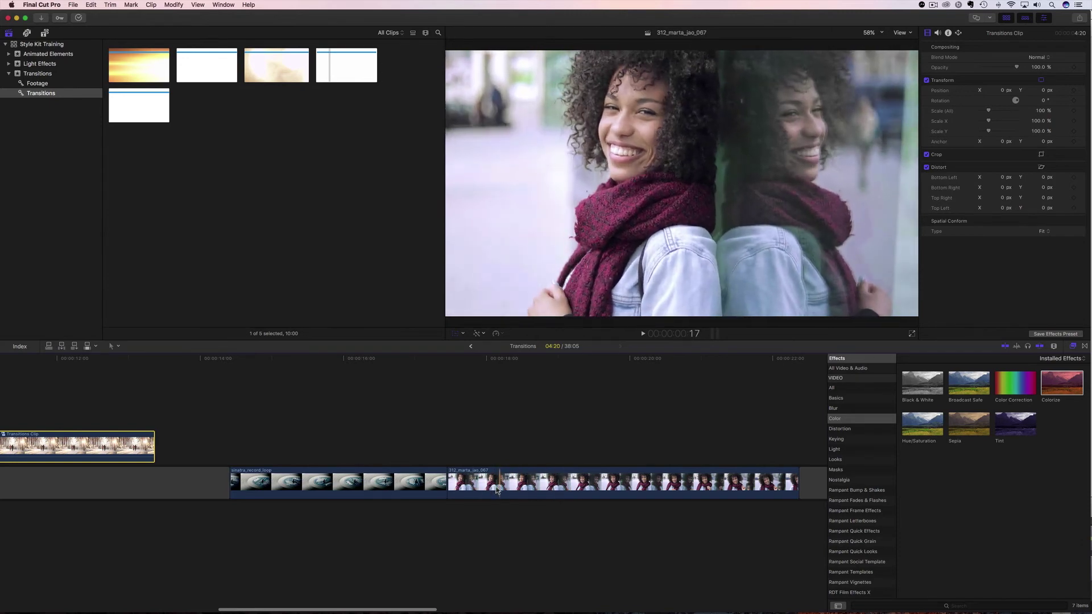
pyautogui.moveTo(480, 489); pyautogui.dragTo(374, 444)
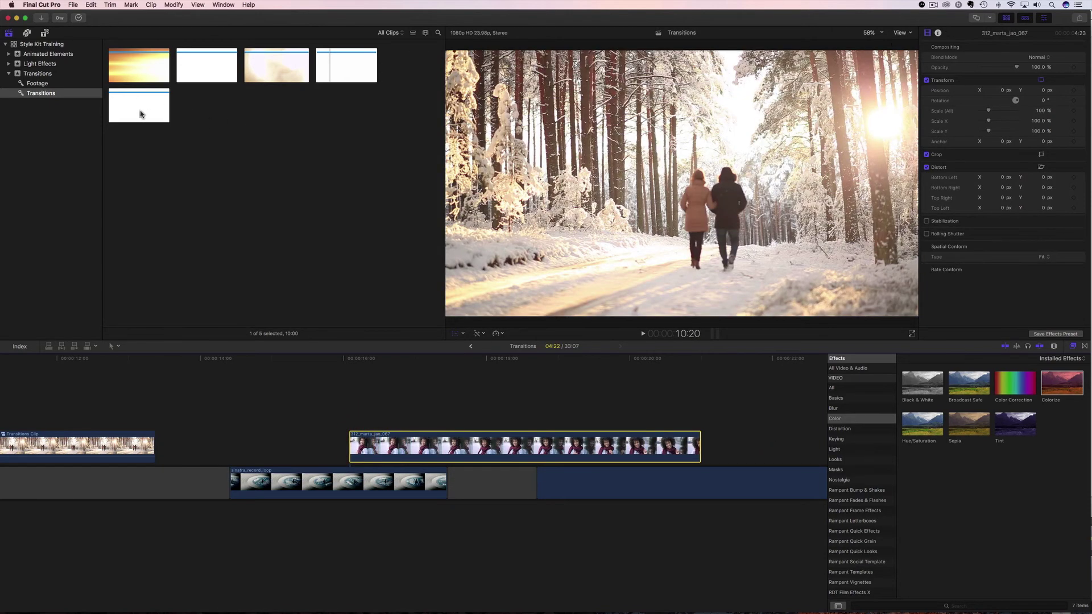
pyautogui.press('super+1')
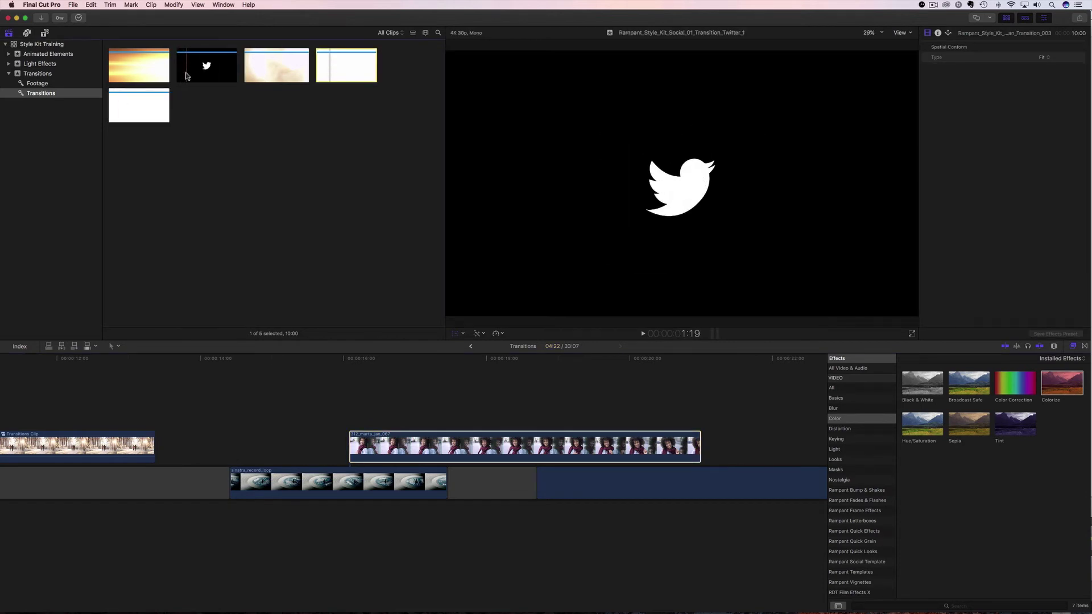
pyautogui.moveTo(188, 75); pyautogui.dragTo(350, 392)
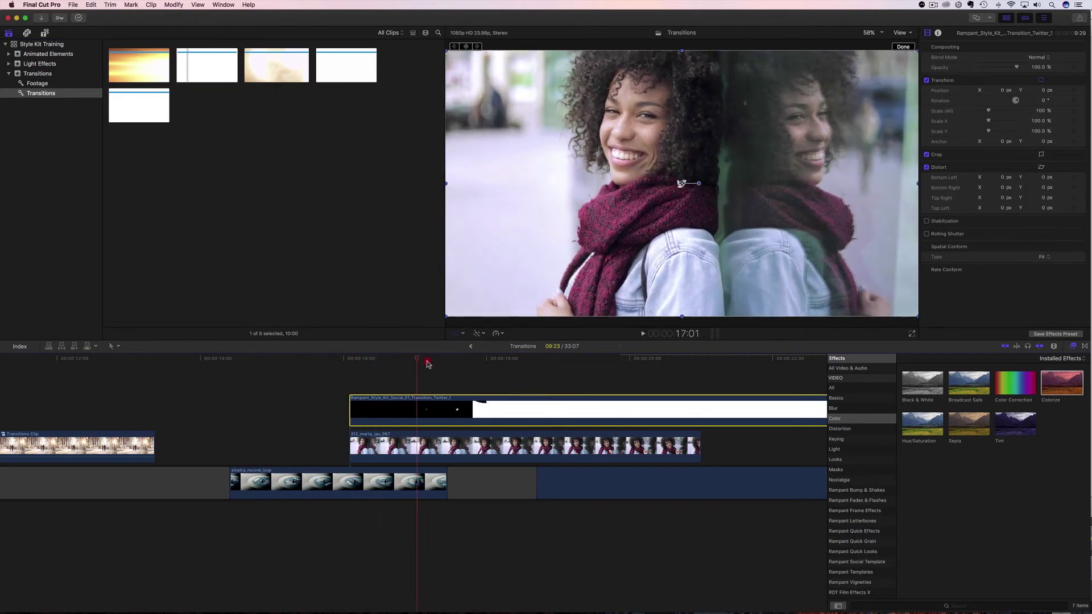
# - Add a marker to the Twitter transition at its fully white frame at 18:01
pyautogui.moveTo(428, 365); pyautogui.dragTo(483, 362)
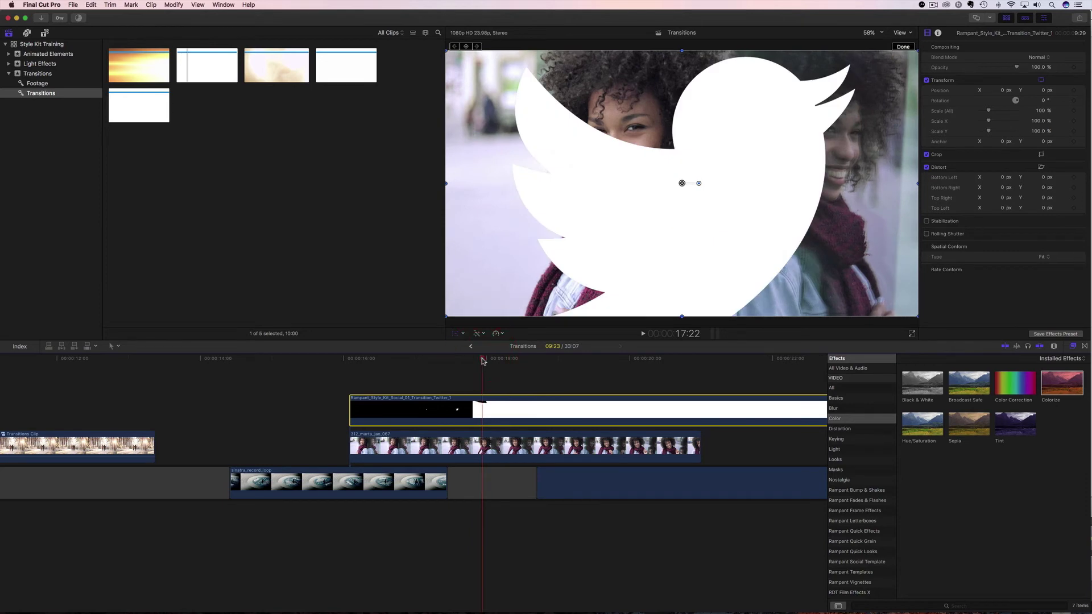
pyautogui.press('Right')
pyautogui.press('Right')
pyautogui.press('Right')
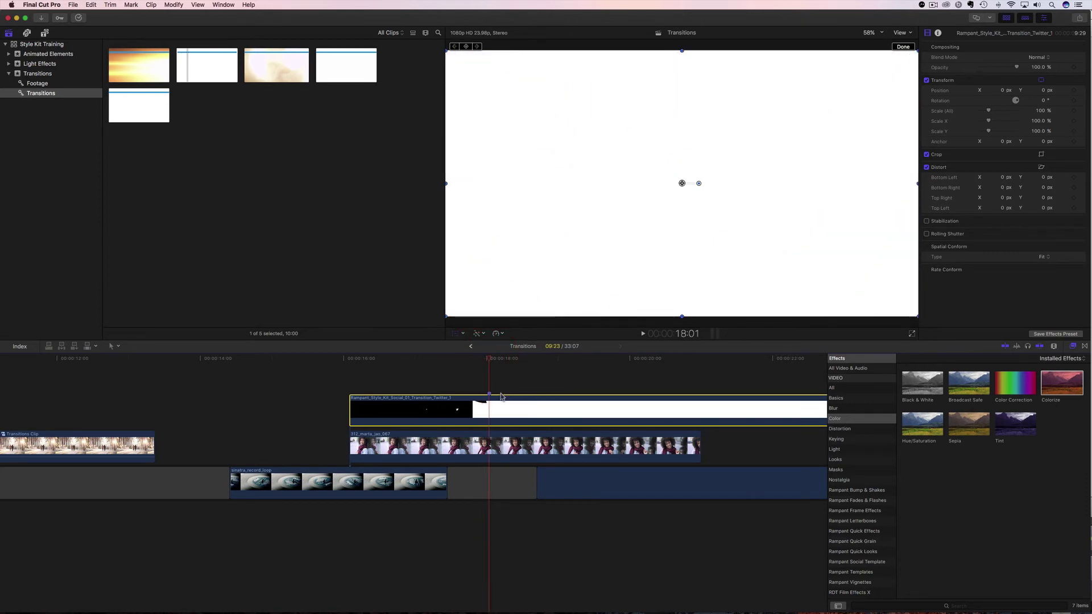
# - Align the Twitter transition's marker with the record clip's end and make the scarf woman clip and transition start and end together
pyautogui.moveTo(513, 409); pyautogui.dragTo(472, 409)
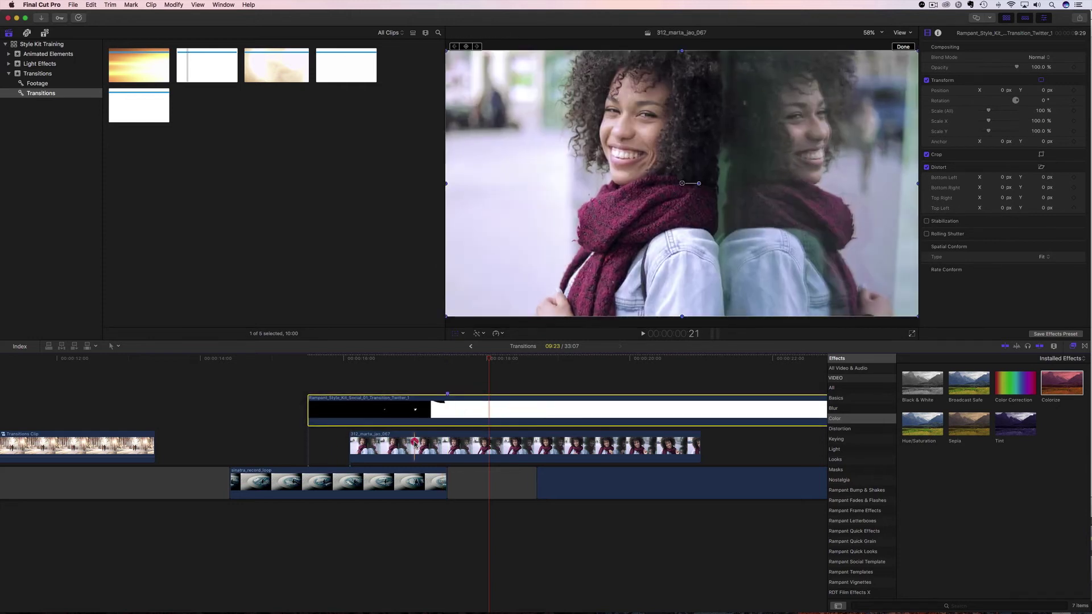
pyautogui.moveTo(412, 446); pyautogui.dragTo(372, 438)
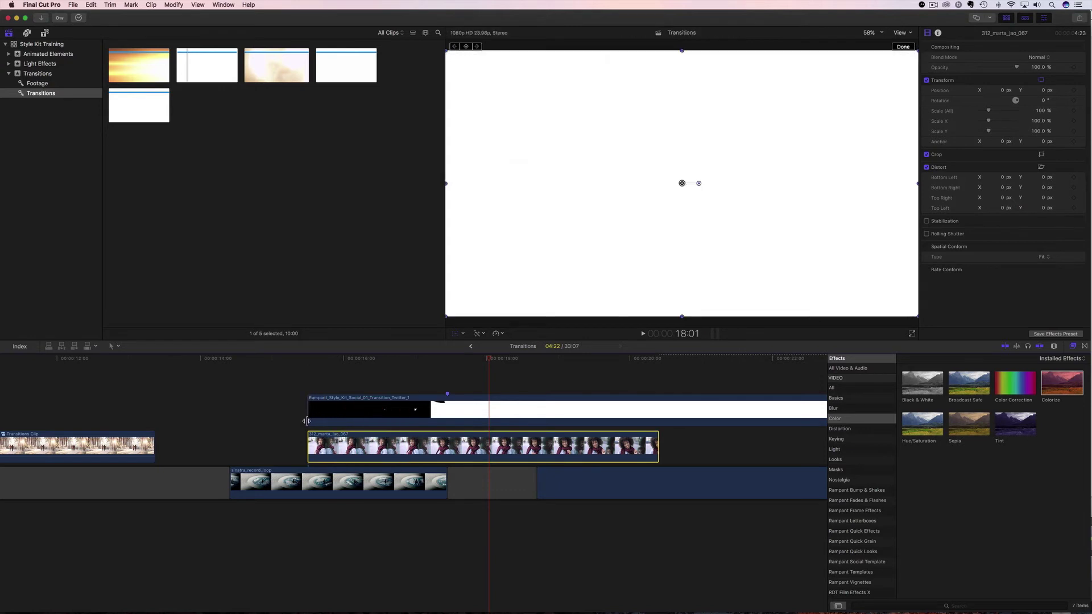
pyautogui.hscroll(10, 573, 434)
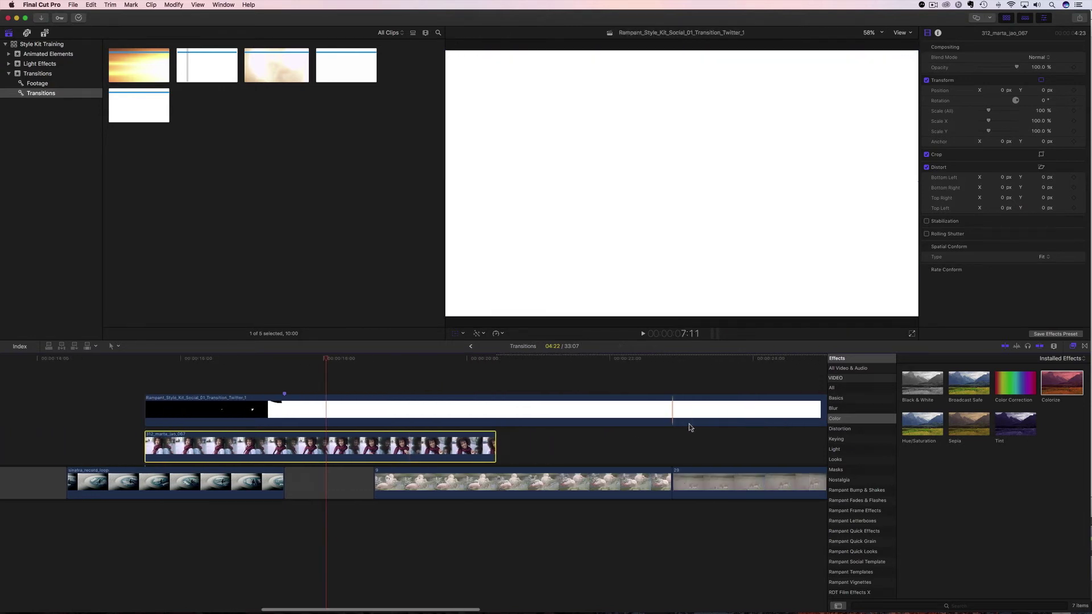
pyautogui.moveTo(724, 407); pyautogui.dragTo(406, 425)
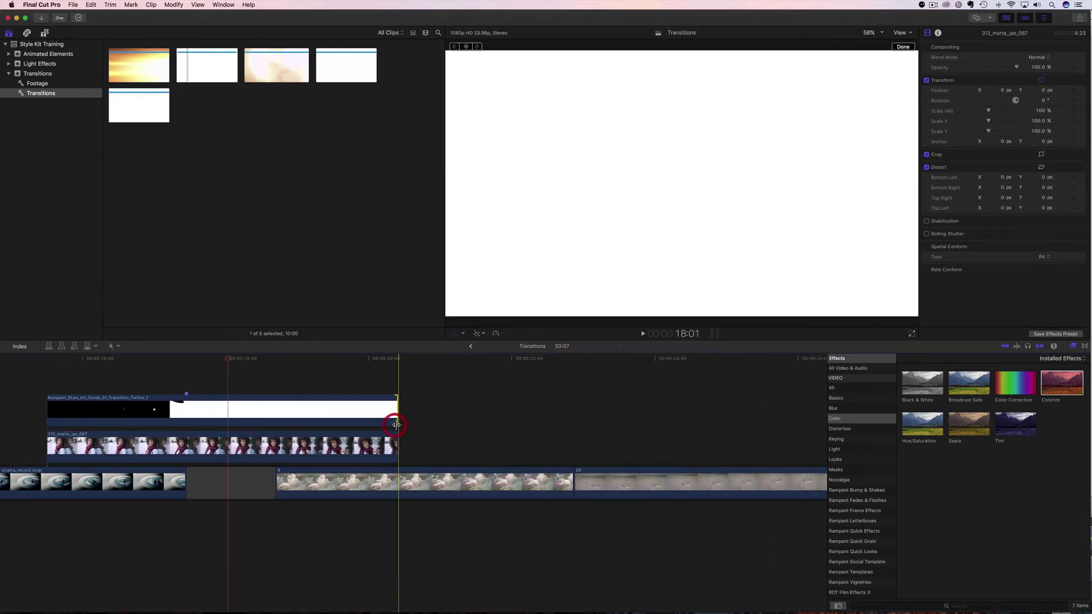
# - Set the Twitter transition's blend mode to Stencil Alpha
pyautogui.hscroll(-3, 181, 375)
pyautogui.click(158, 405)
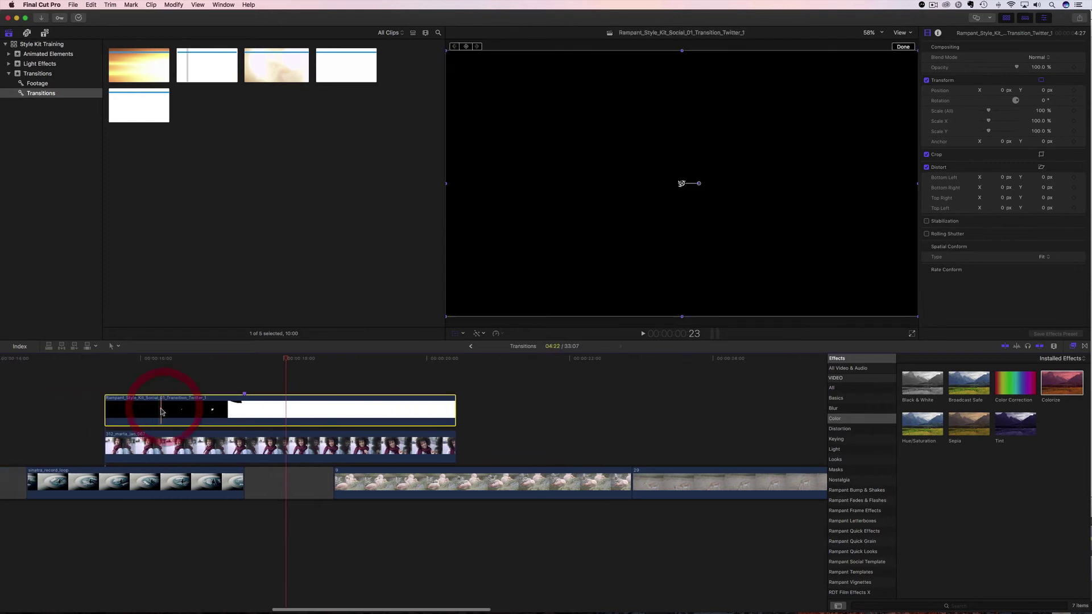
pyautogui.click(1039, 58)
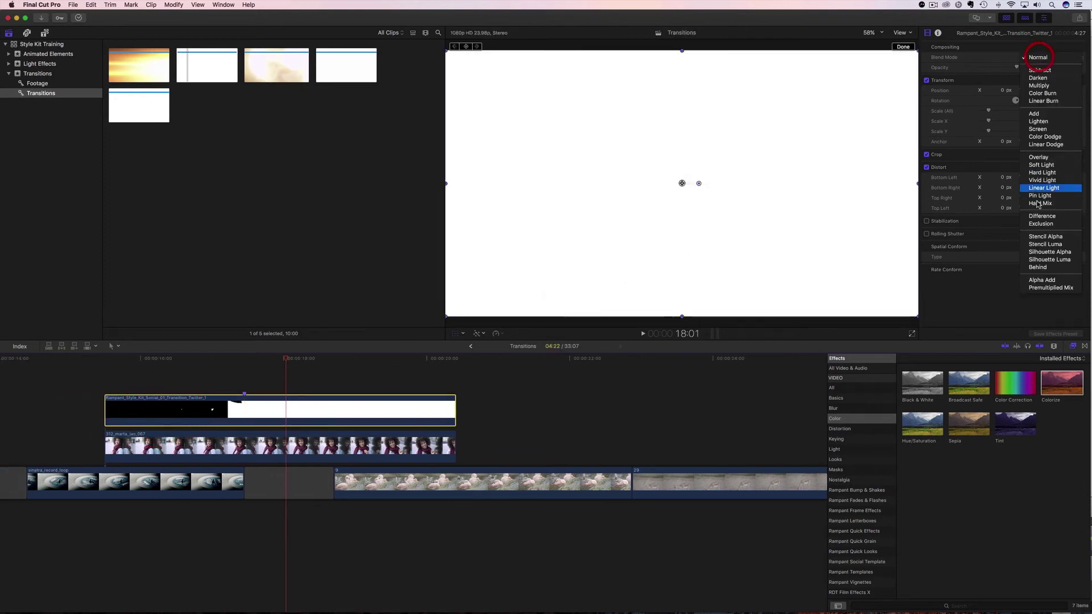
pyautogui.click(1038, 238)
# - Combine the Twitter transition and the scarf woman clip, without the record clip, into a new compound clip with the default name
pyautogui.moveTo(100, 392); pyautogui.dragTo(157, 478)
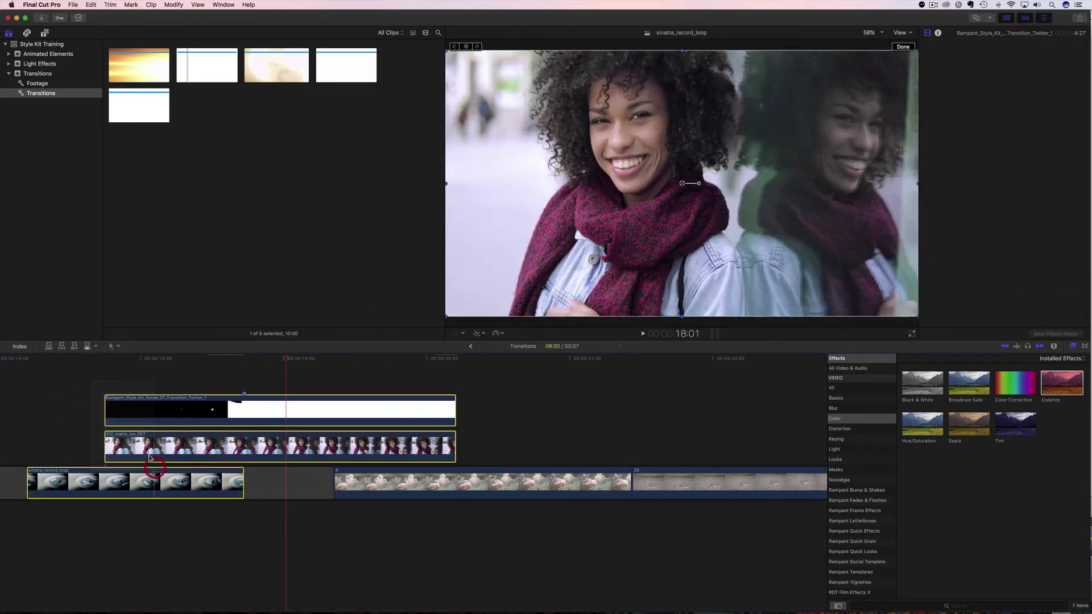
pyautogui.click(83, 391)
pyautogui.moveTo(92, 380); pyautogui.dragTo(140, 458)
pyautogui.rightClick(129, 445)
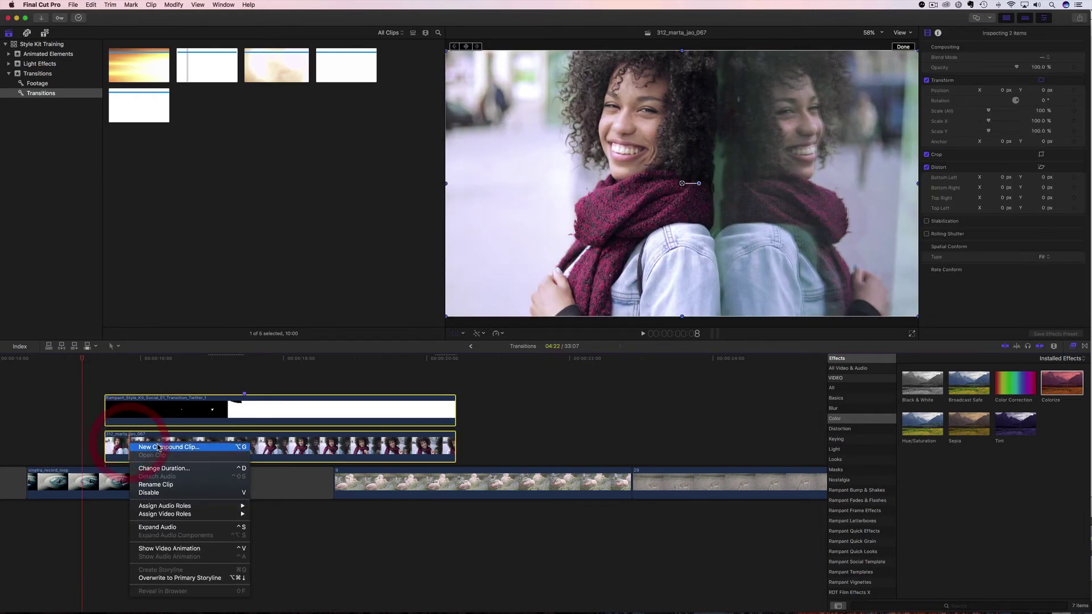
pyautogui.click(149, 446)
pyautogui.press('Return')
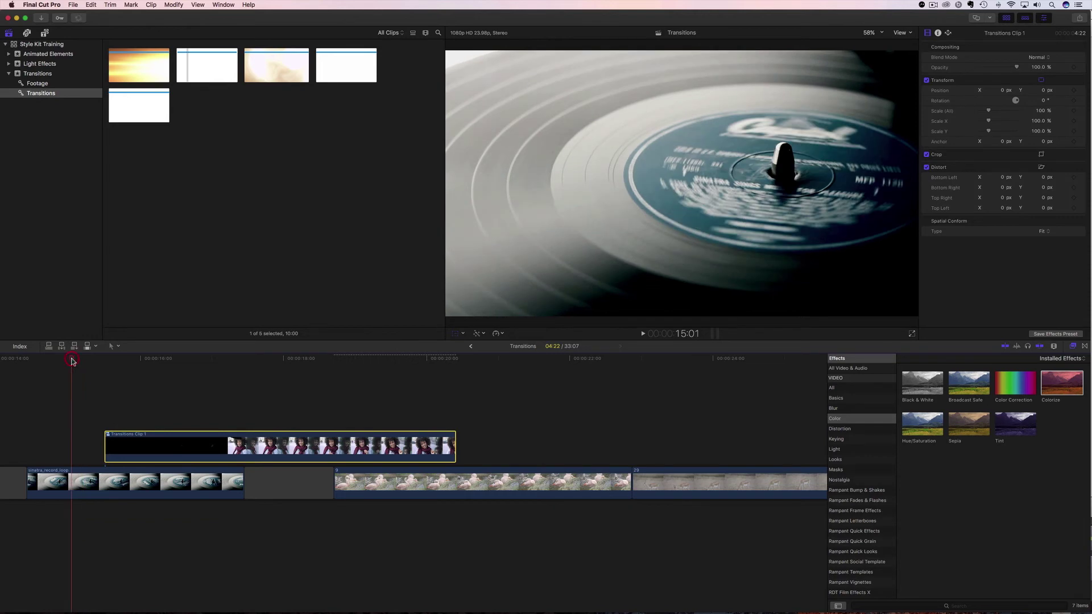
# - Play back the Twitter transition from the record clip into the scarf woman clip
pyautogui.press('space')
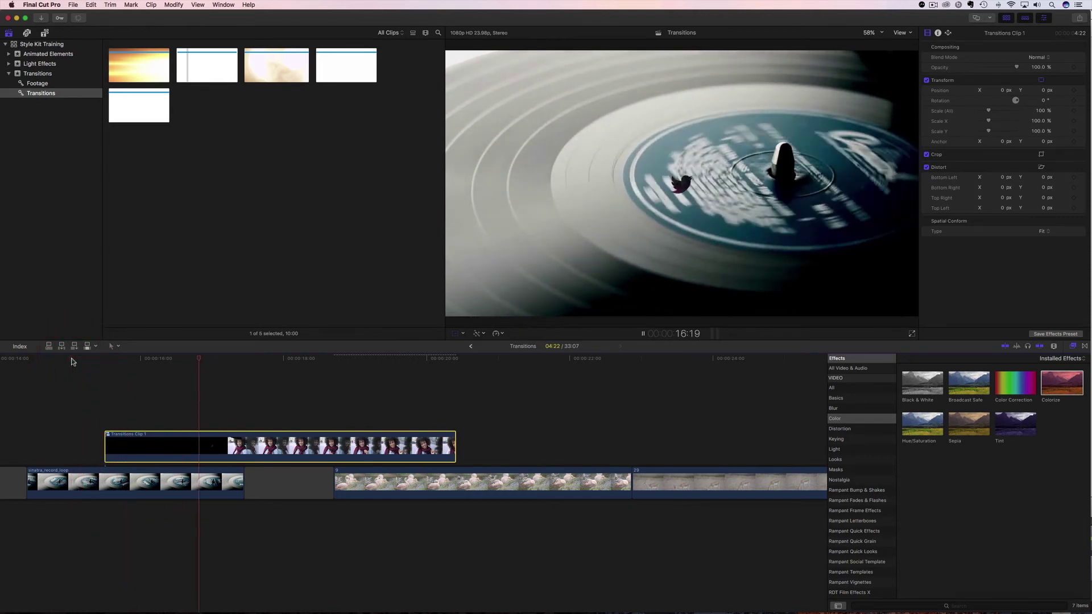
pyautogui.click(69, 360)
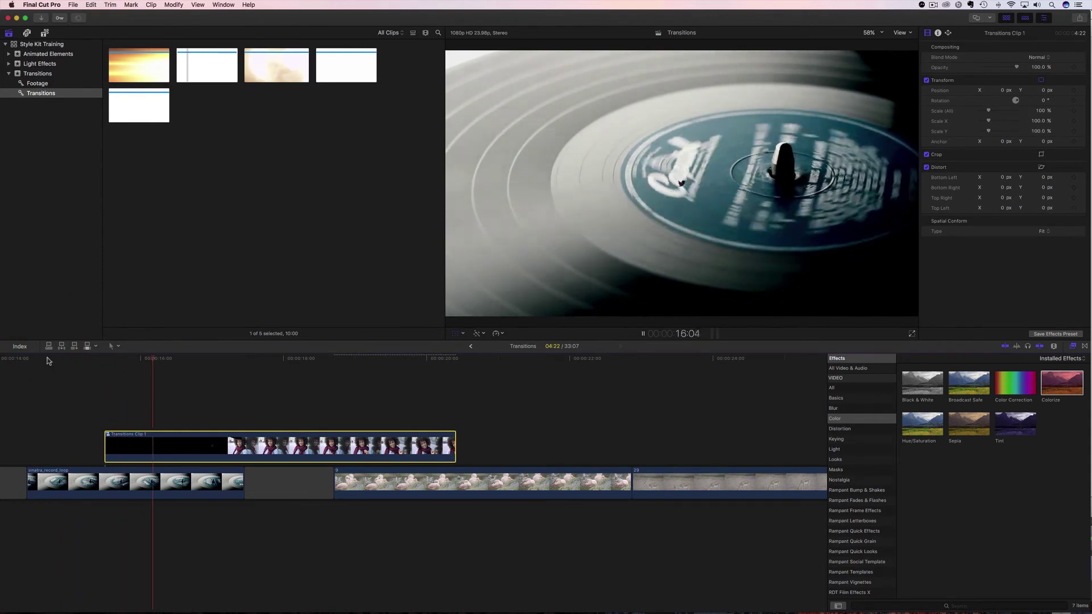
pyautogui.press('space')
pyautogui.hotkey('shift', 't')
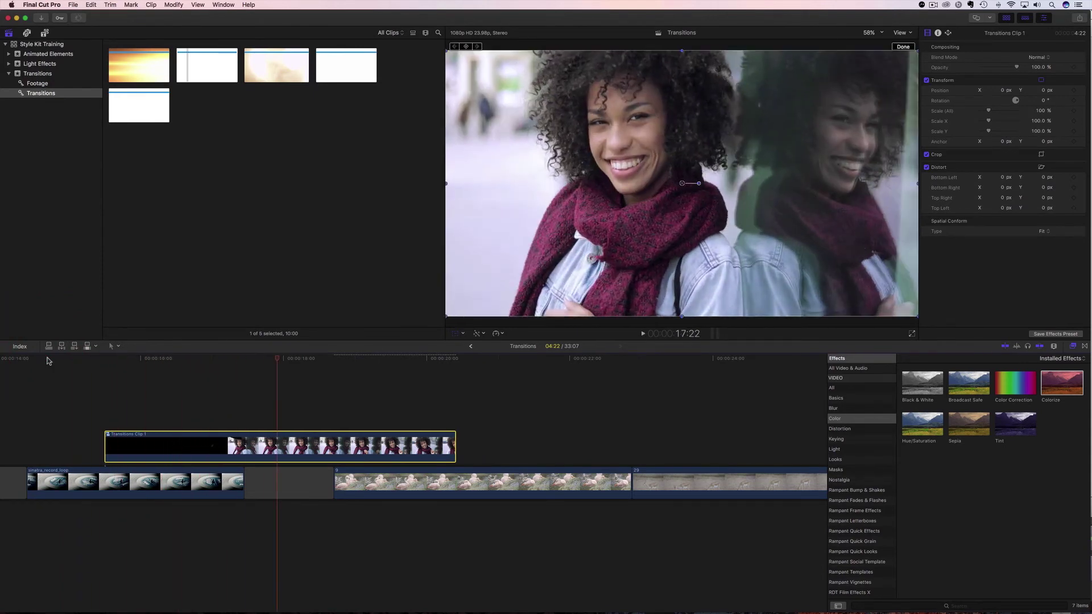
# - Lengthen the gap below the Twitter compound clip to 4:00 so it extends past the compound clip's end
pyautogui.click(285, 481)
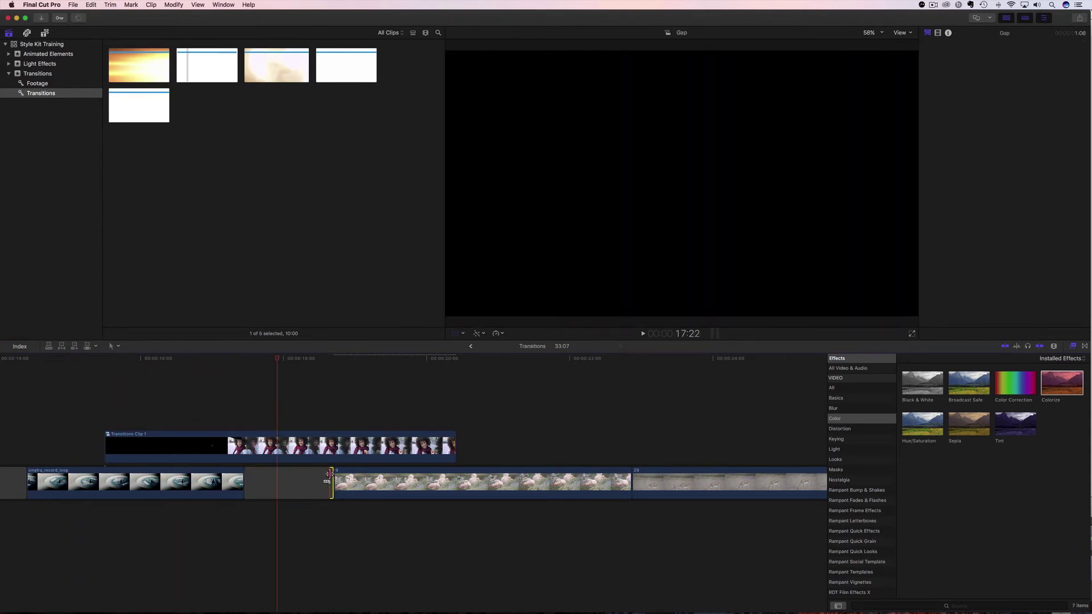
pyautogui.moveTo(328, 474); pyautogui.dragTo(528, 480)
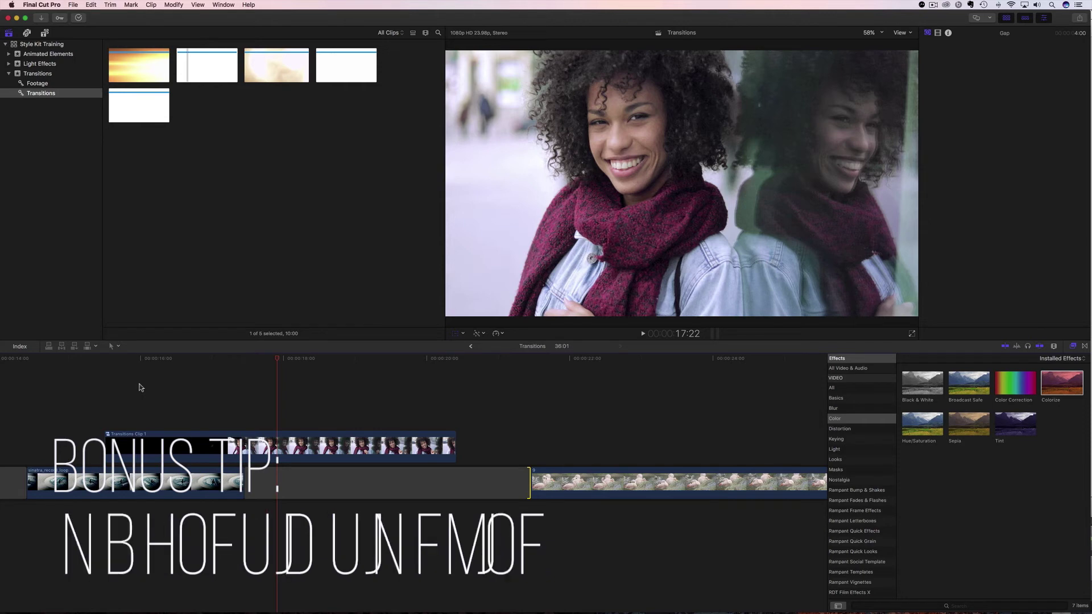
# - Lift the antelope clip 29 onto a connected layer overlapping the flamingo clip and park the playhead at the flamingo clip's end at 25:16
pyautogui.hscroll(5, 246, 452)
pyautogui.hscroll(1, 246, 453)
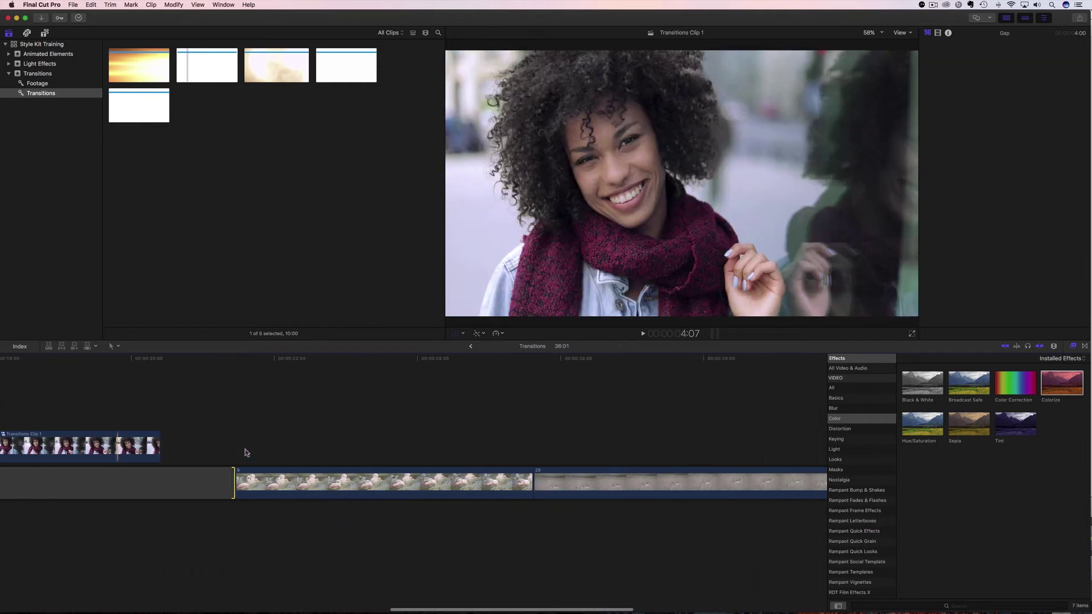
pyautogui.press('super+minus')
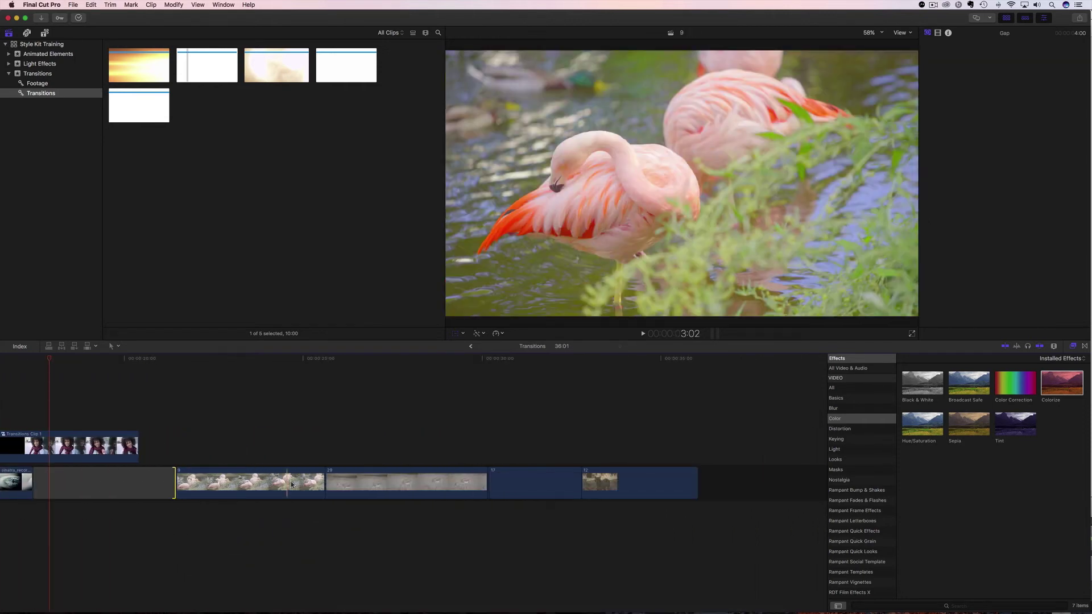
pyautogui.moveTo(286, 364); pyautogui.dragTo(295, 413)
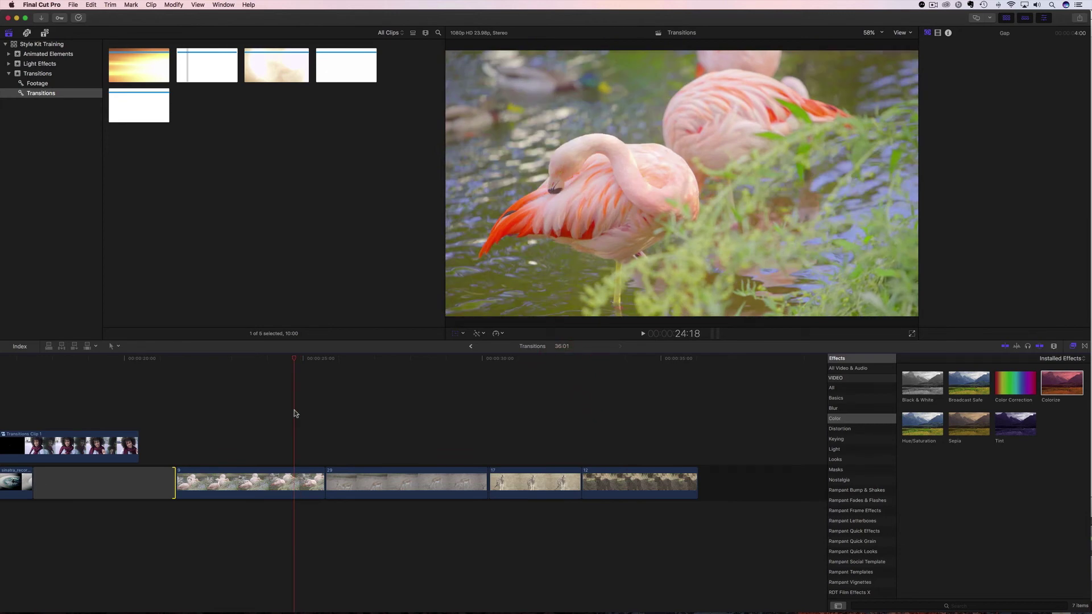
pyautogui.moveTo(348, 474); pyautogui.dragTo(292, 443)
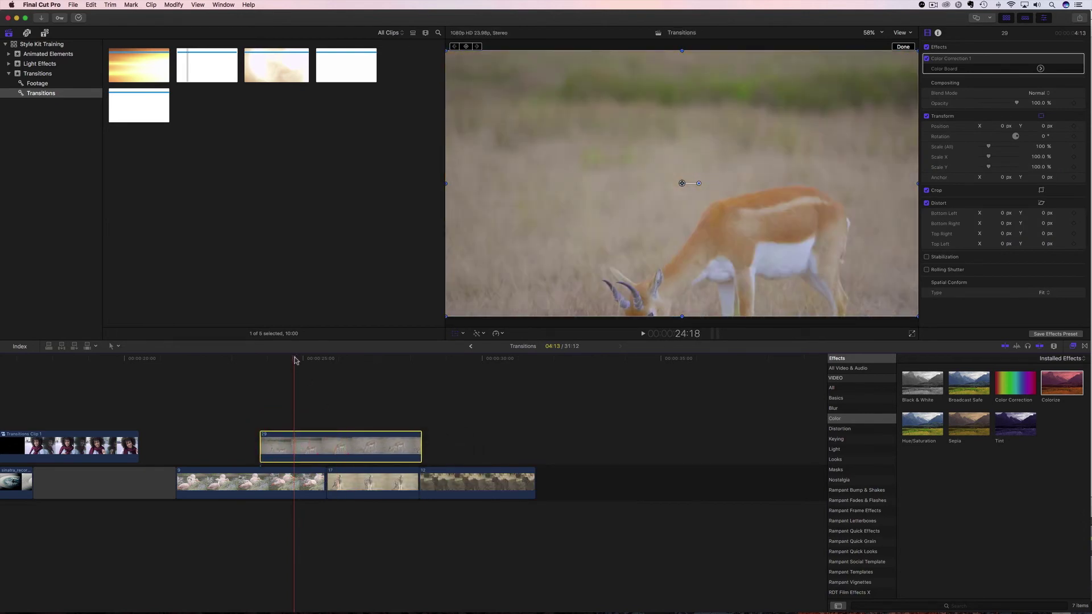
pyautogui.press('l')
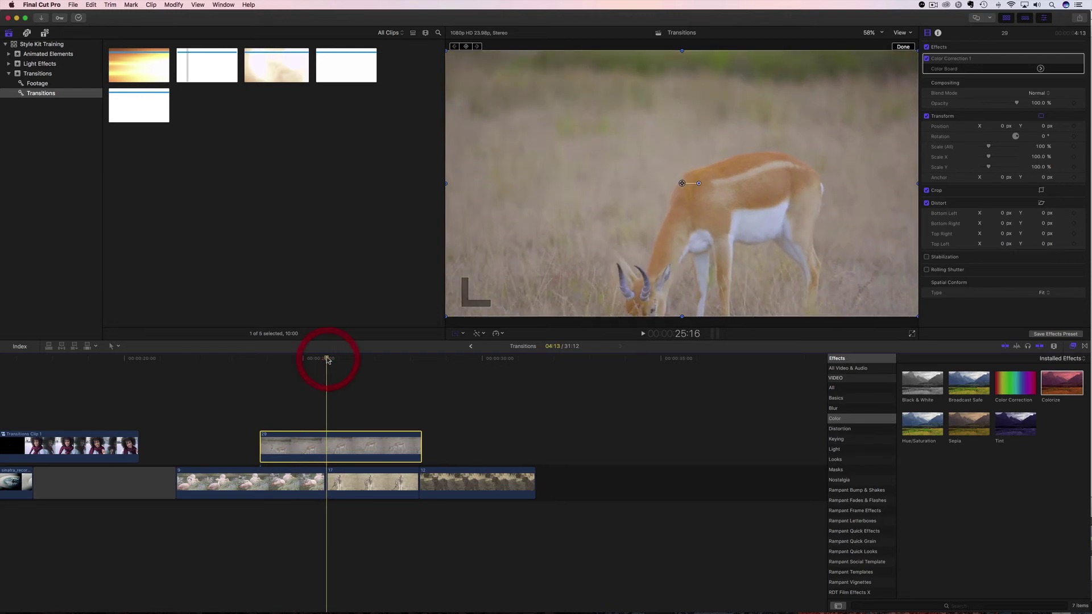
pyautogui.click(326, 360)
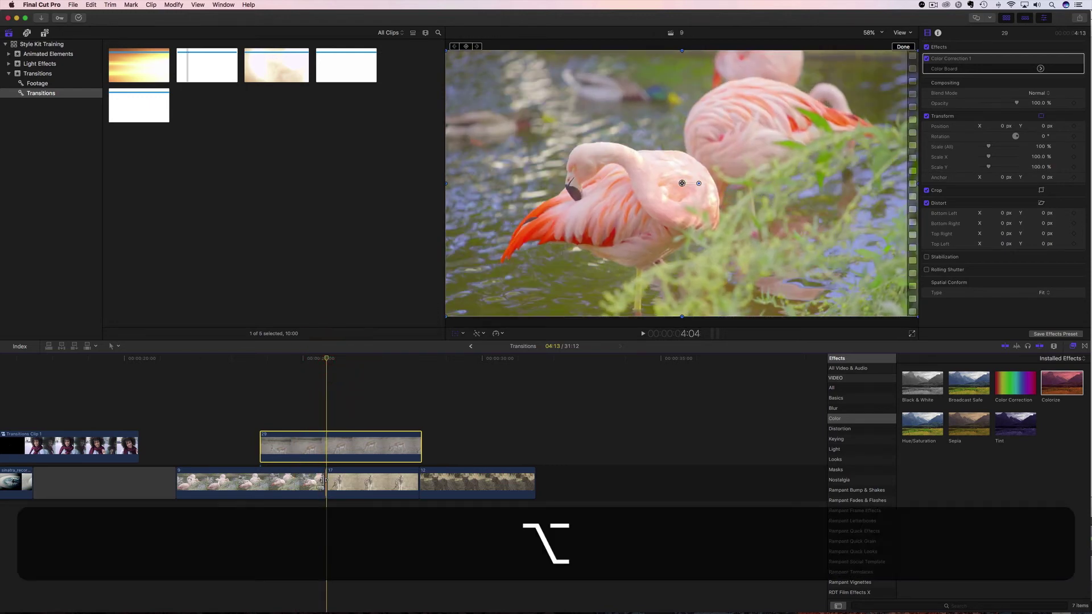
# - Insert a gap after the flamingo clip and trim it to 2:17 so it ends near the antelope clip's end
pyautogui.hotkey('alt', 'w')
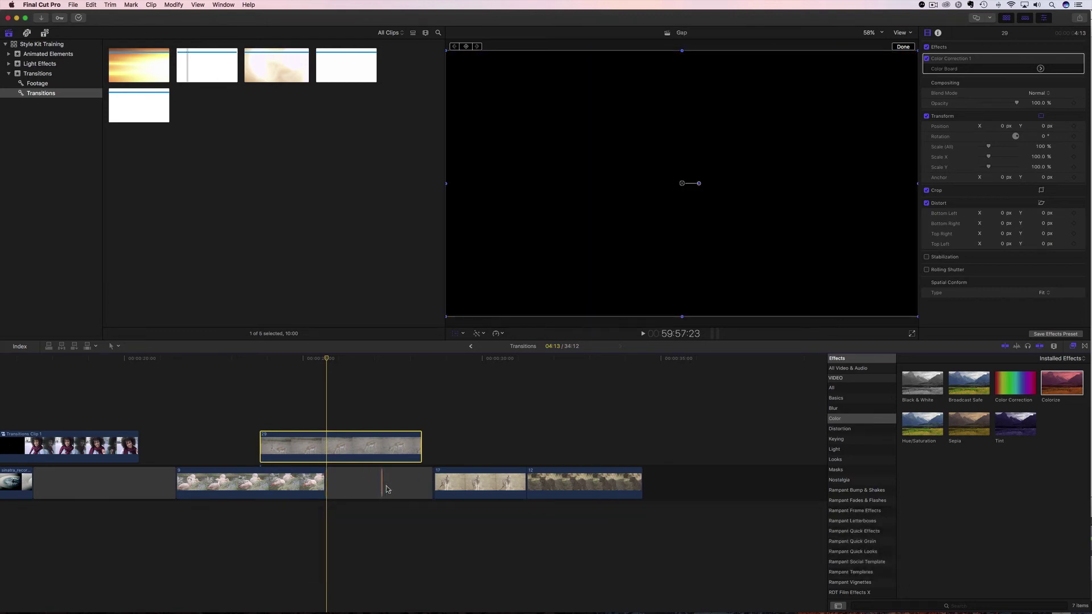
pyautogui.moveTo(427, 483); pyautogui.dragTo(420, 484)
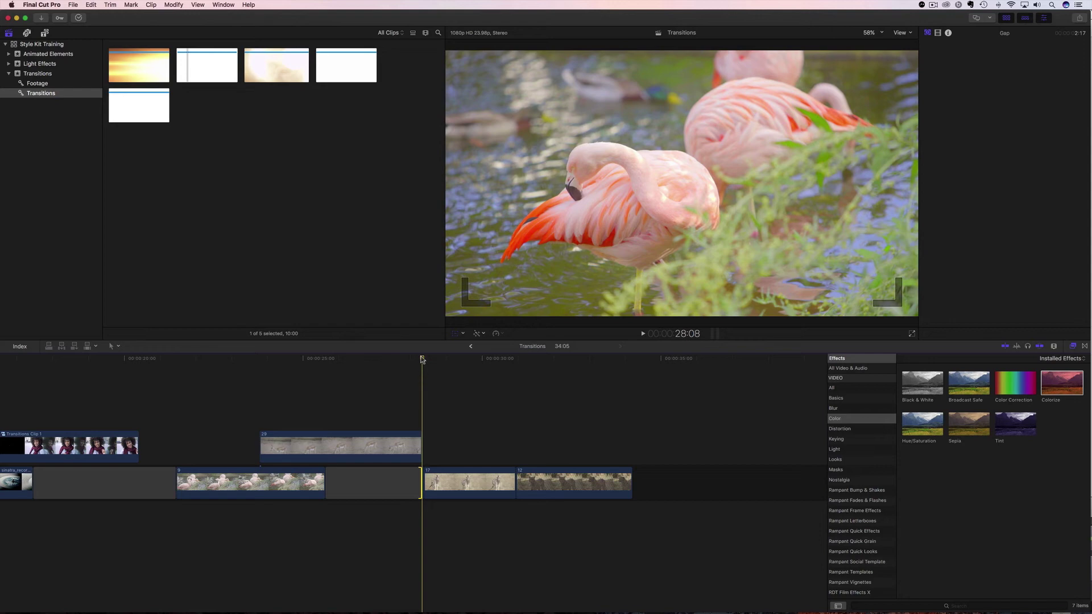
pyautogui.click(287, 442)
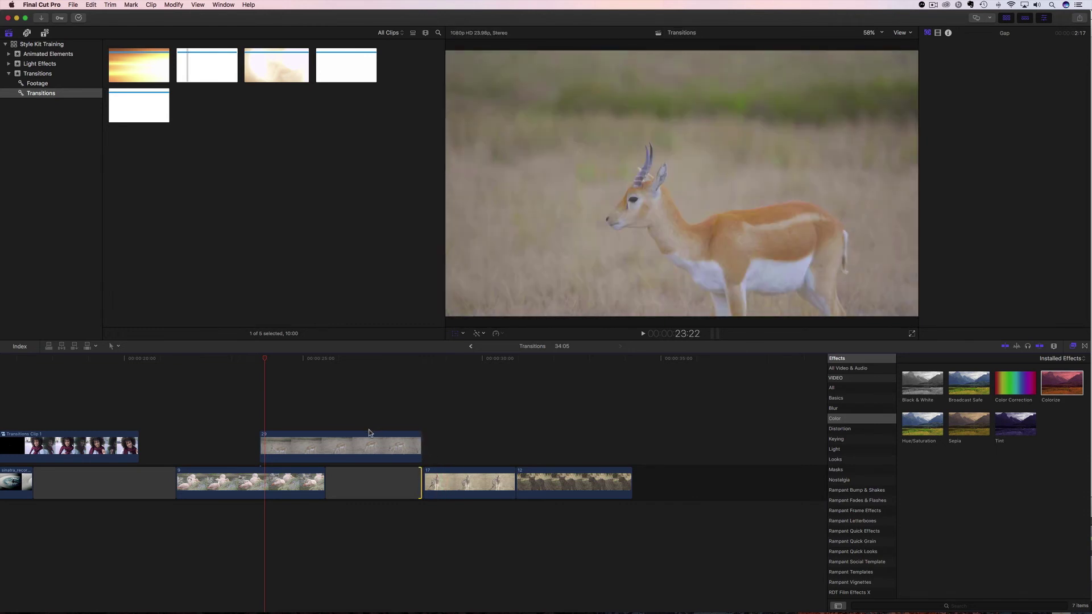
# - Connect Rampant_Style_Kit_Business_01_Transition_004 above the antelope clip and mark its first fully white frame at 25:05
pyautogui.click(116, 106)
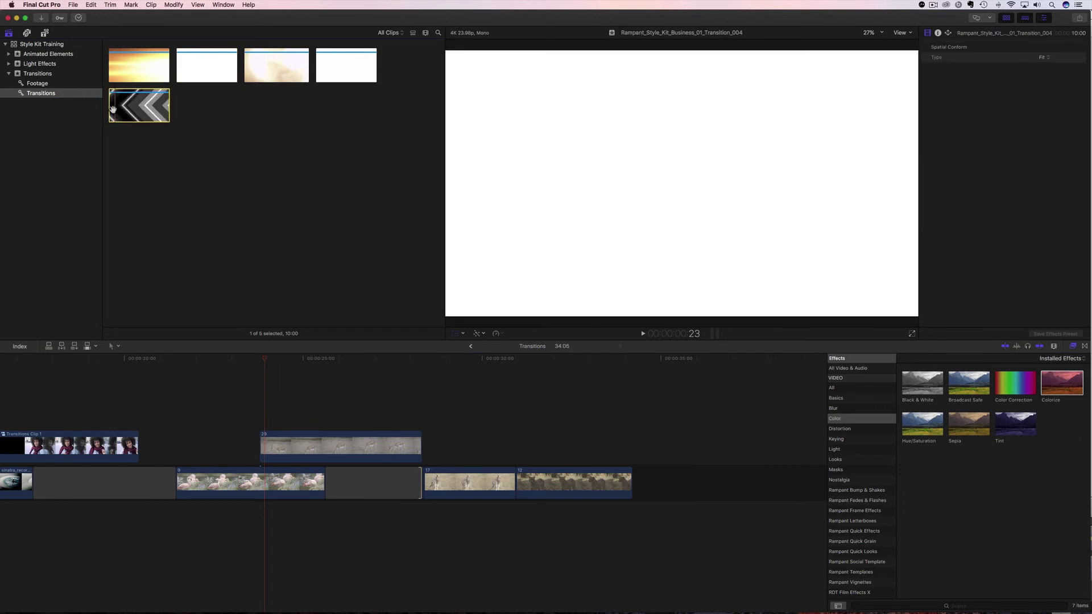
pyautogui.moveTo(272, 388); pyautogui.dragTo(280, 397)
pyautogui.moveTo(312, 361); pyautogui.dragTo(306, 362)
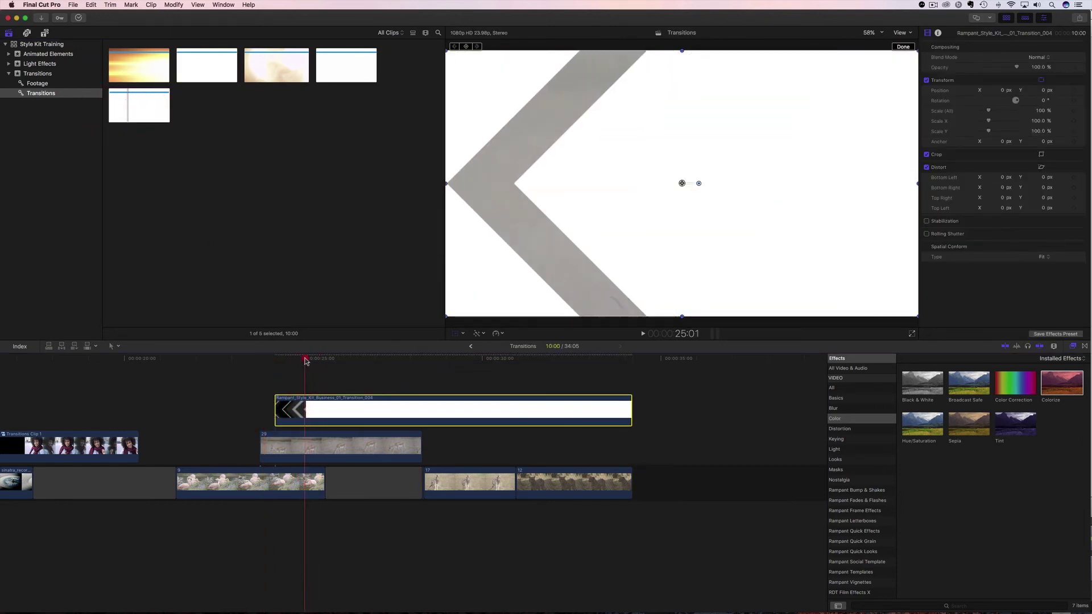
pyautogui.press('Right')
pyautogui.press('Right')
pyautogui.press('Right')
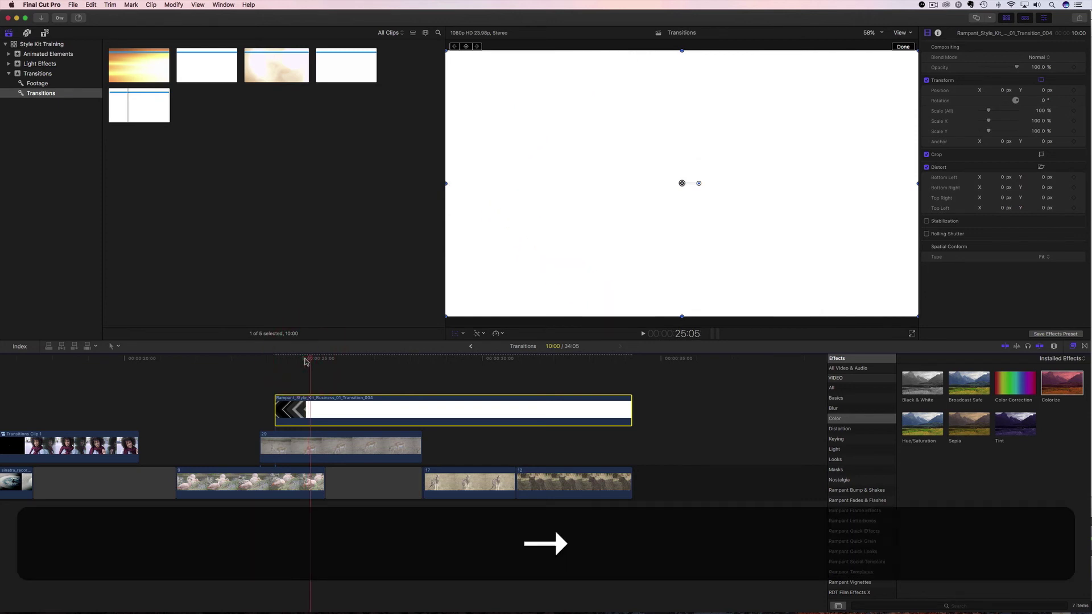
pyautogui.press('m')
# - Shift the transition and antelope clip so the marker meets the flamingo clip's end, and match the gap and transition to the antelope clip's end
pyautogui.moveTo(323, 409)
pyautogui.mouseDown()
pyautogui.moveTo(337, 409)
pyautogui.moveTo(331, 442)
pyautogui.moveTo(348, 441)
pyautogui.mouseUp()
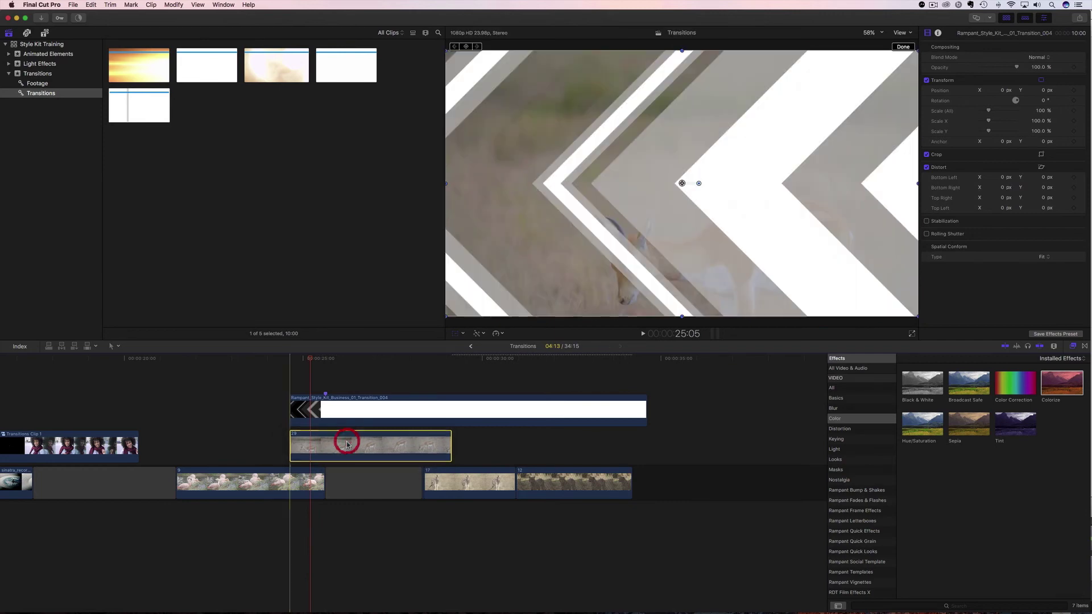
pyautogui.moveTo(422, 481); pyautogui.dragTo(446, 479)
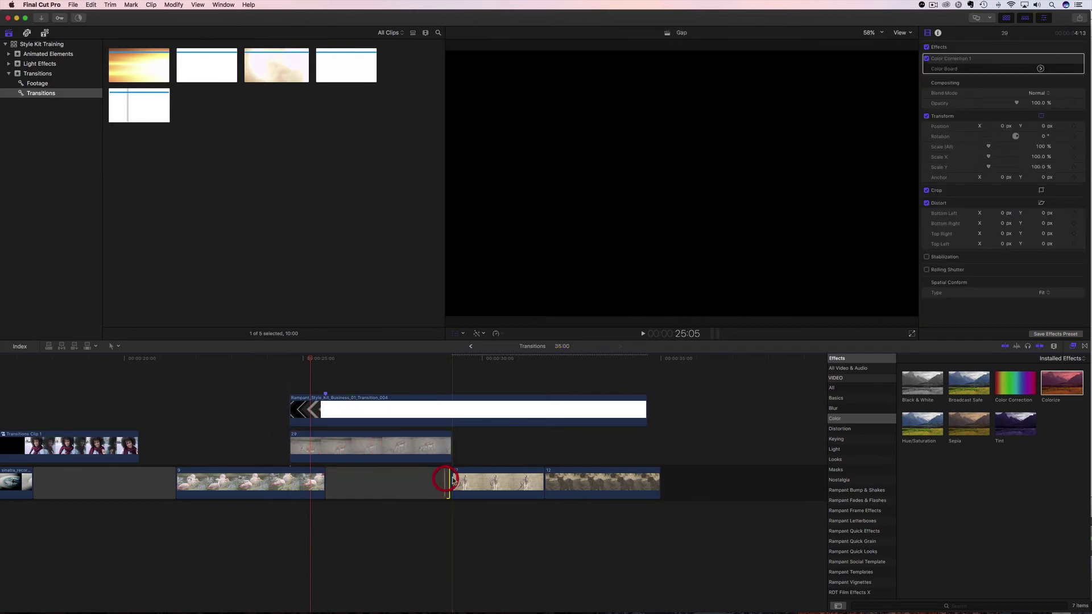
pyautogui.moveTo(647, 410); pyautogui.dragTo(452, 412)
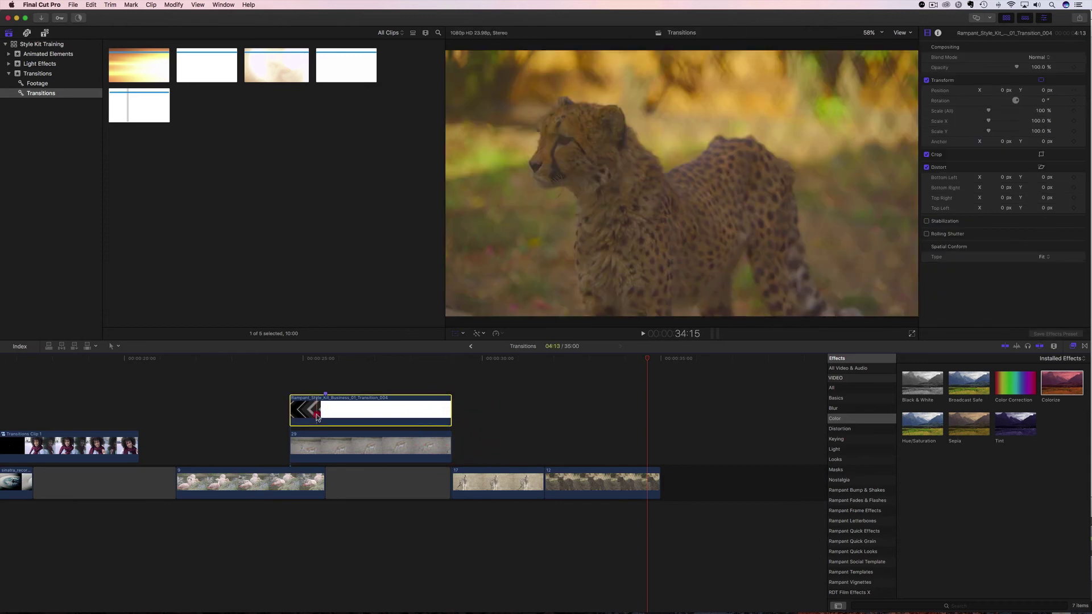
# - Set the blend mode of the Business transition above the antelope clip to Stencil Alpha
pyautogui.click(318, 415)
pyautogui.click(1040, 57)
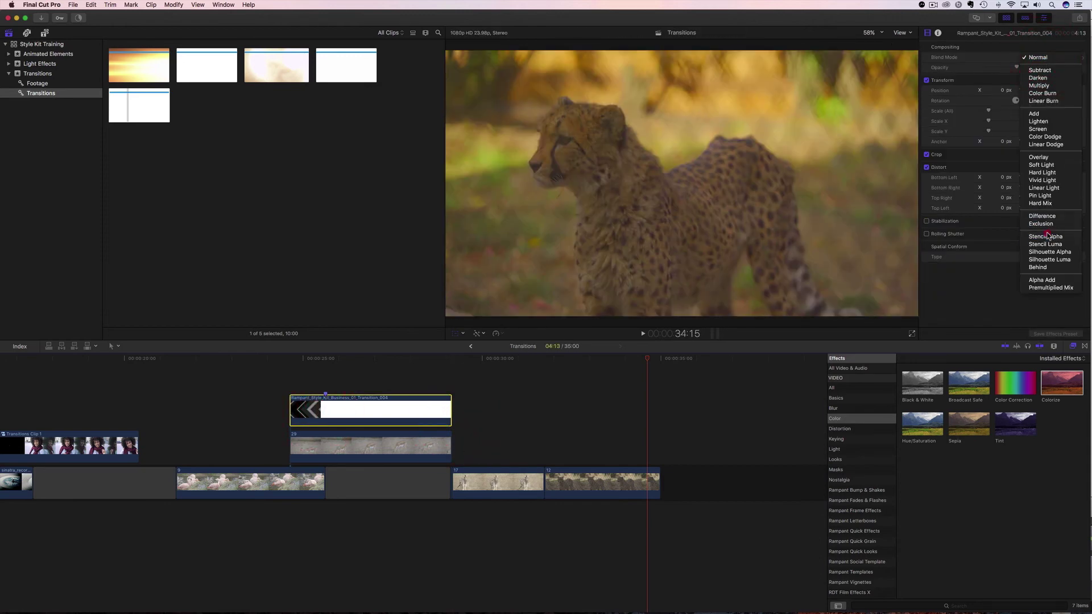
pyautogui.click(1046, 236)
# - Combine the Business transition and the antelope clip into a new compound clip with the default name
pyautogui.moveTo(324, 361); pyautogui.dragTo(315, 458)
pyautogui.rightClick(303, 446)
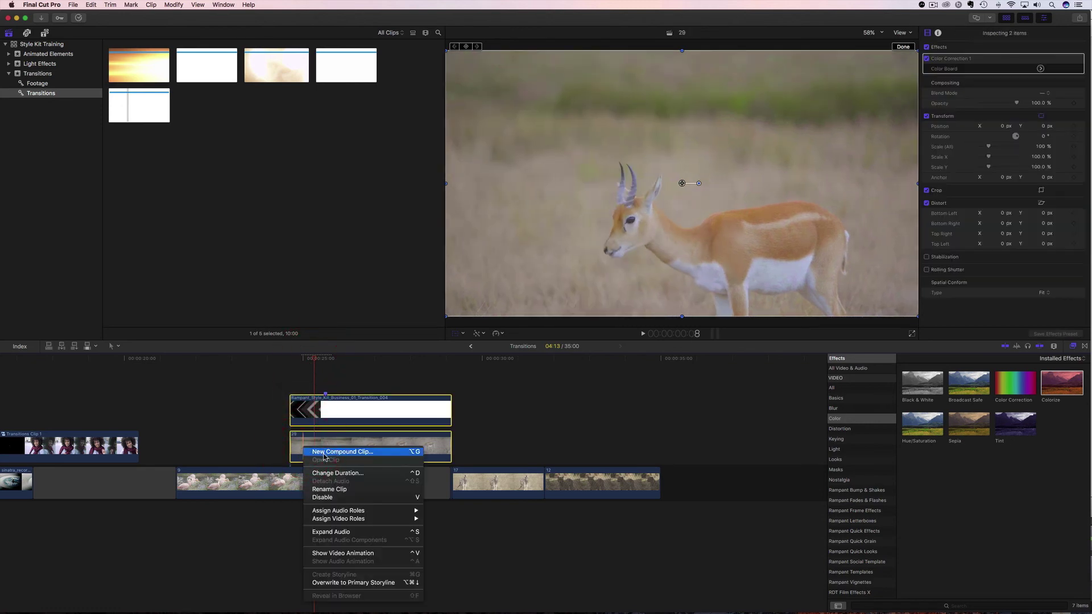
pyautogui.click(323, 453)
pyautogui.press('Return')
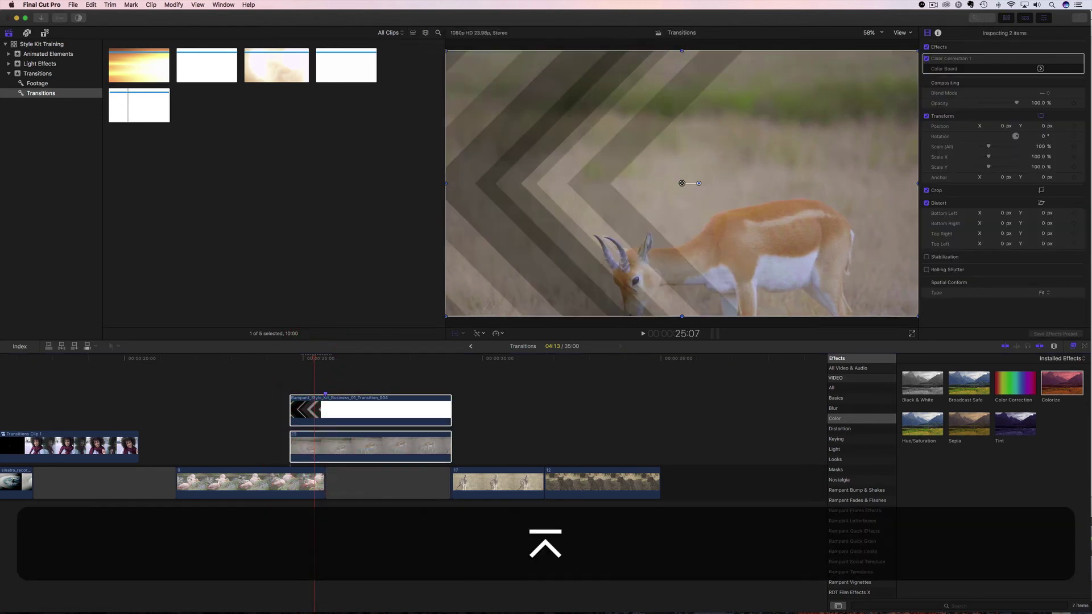
# - Play back the Business transition from the flamingo clip into the antelope clip
pyautogui.click(263, 364)
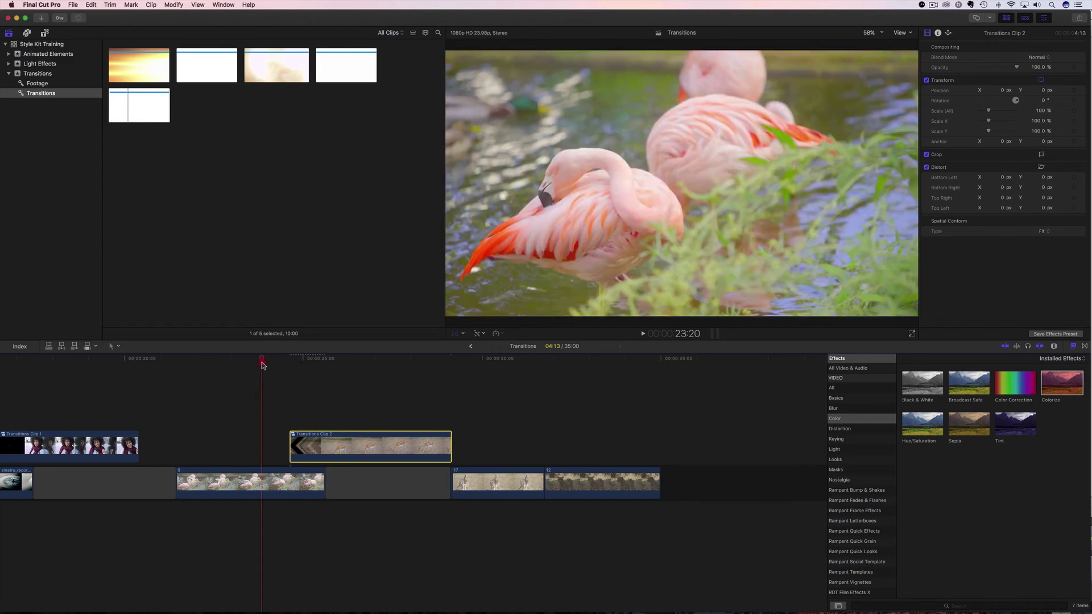
pyautogui.press('space')
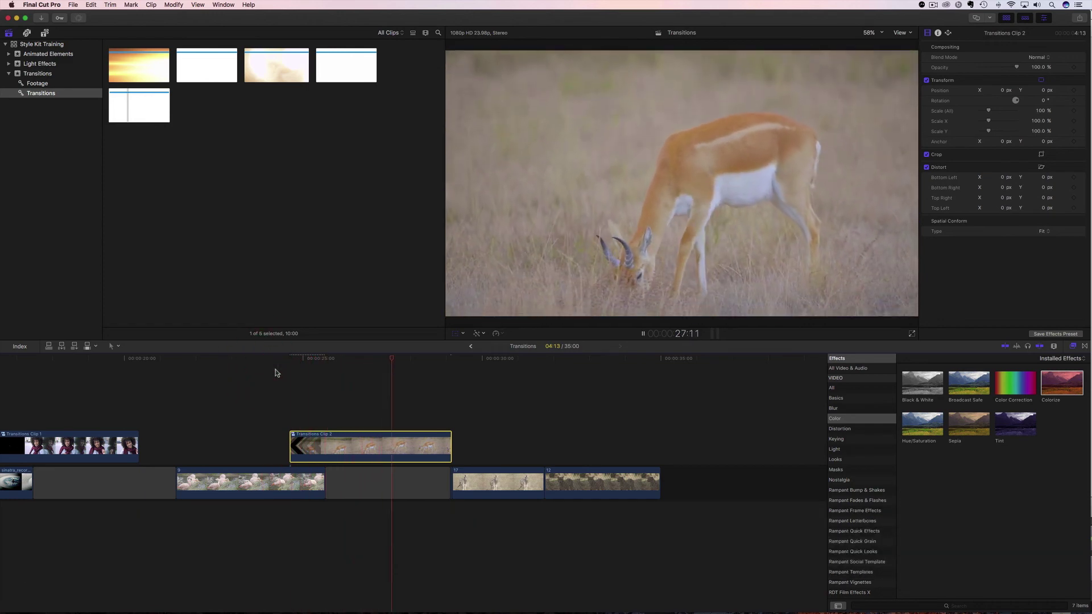
pyautogui.press('space')
# - Lift the zebra clip 17 onto a connected layer overlapping the antelope compound clip and lengthen the gap below to 5:04
pyautogui.moveTo(396, 362); pyautogui.dragTo(413, 362)
pyautogui.moveTo(475, 492); pyautogui.dragTo(443, 419)
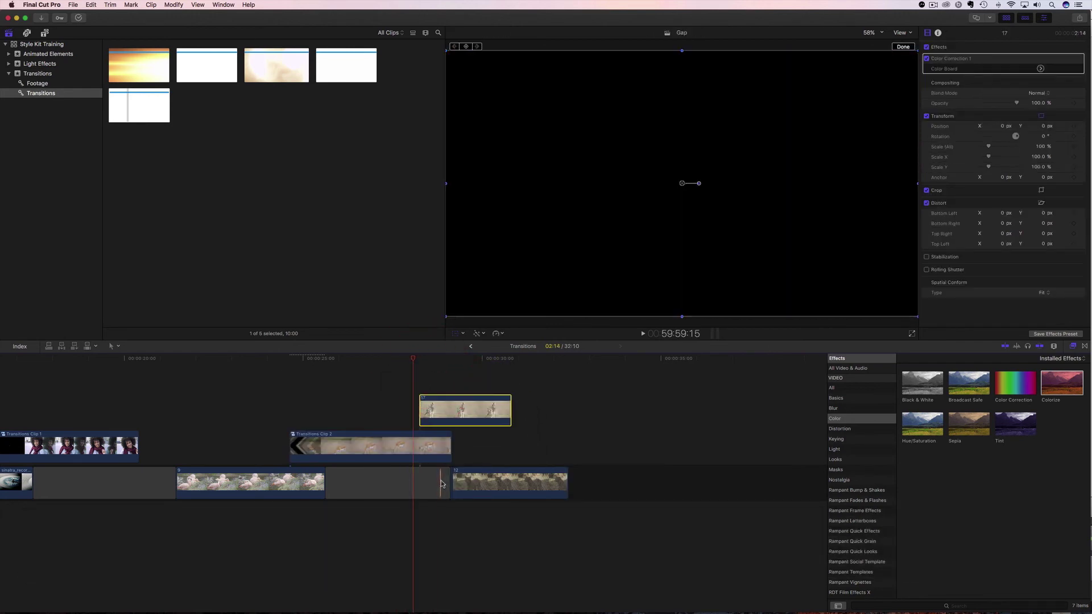
pyautogui.moveTo(448, 480); pyautogui.dragTo(509, 480)
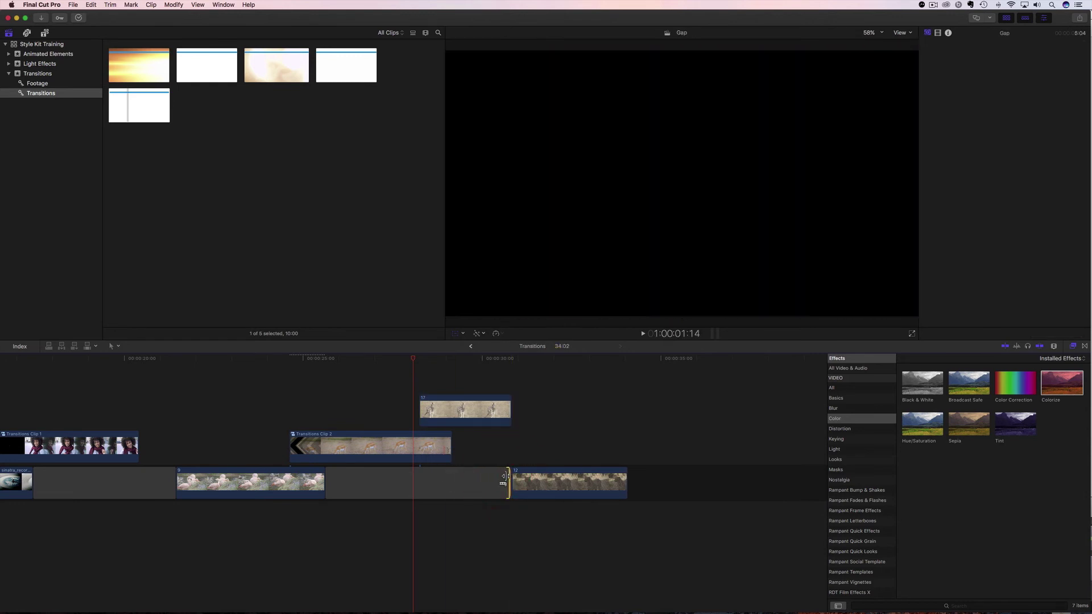
# - Connect Rampant_Style_Kit_Business_01_Transition_004 above the start of the zebra clip and mark the frame where the arrows fill the image
pyautogui.click(131, 101)
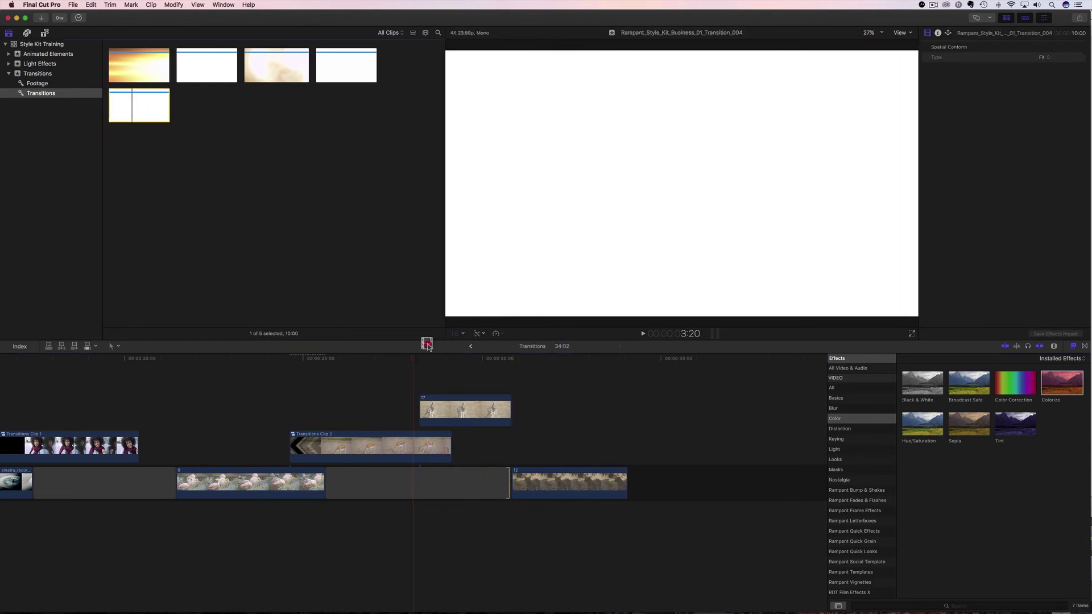
pyautogui.moveTo(427, 346); pyautogui.dragTo(427, 376)
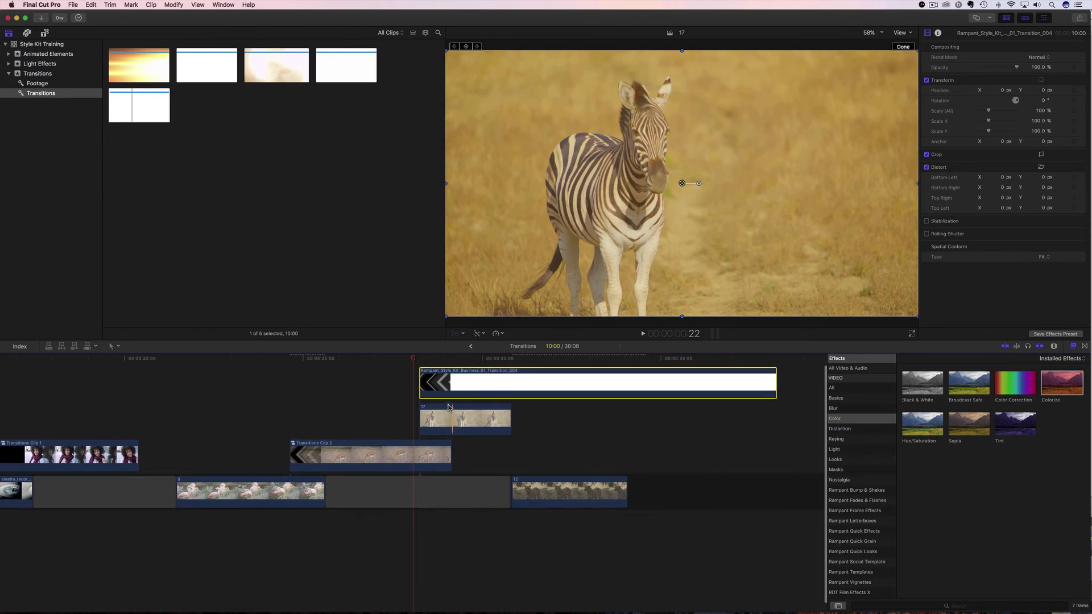
pyautogui.moveTo(451, 359)
pyautogui.mouseDown()
pyautogui.moveTo(478, 361)
pyautogui.moveTo(452, 361)
pyautogui.mouseUp()
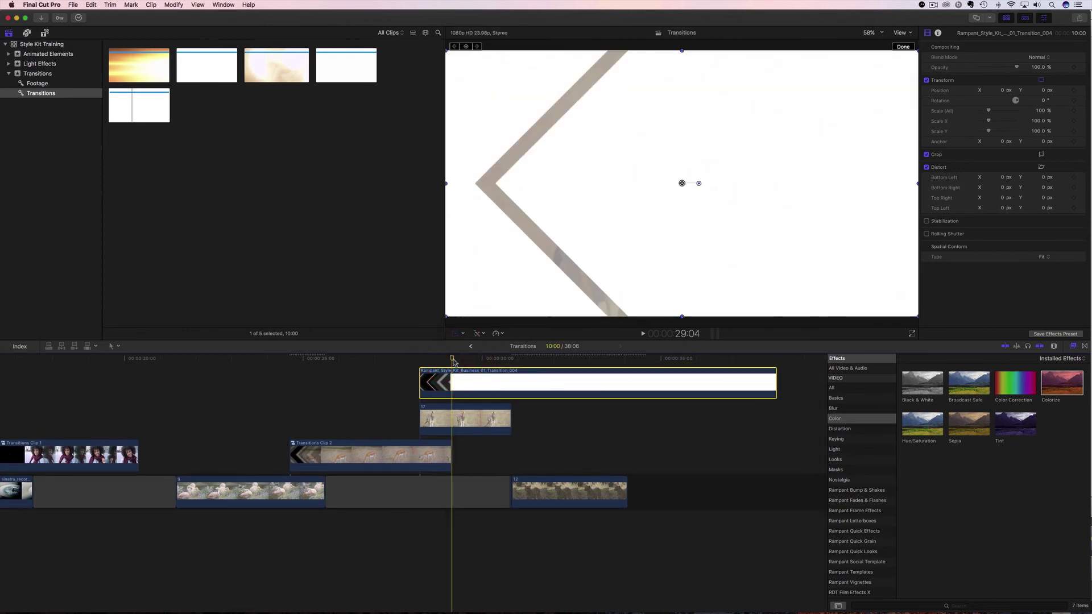
pyautogui.press('Right')
pyautogui.press('Right')
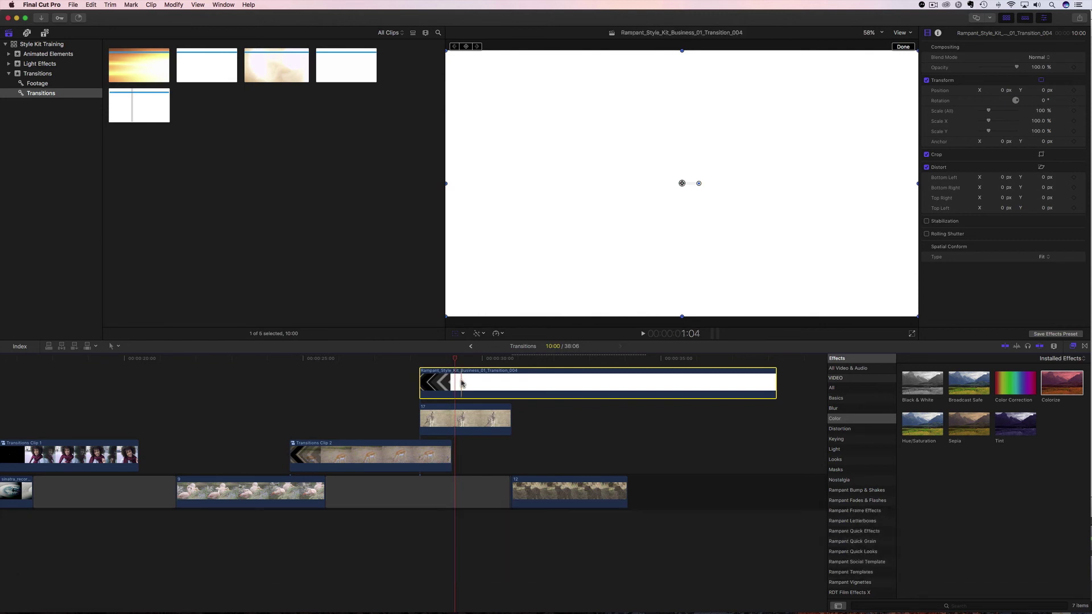
pyautogui.press('m')
# - Shift the transition and zebra clip so the marker meets the antelope compound clip's end, and trim the transition to 2:14
pyautogui.moveTo(467, 381); pyautogui.dragTo(476, 383)
pyautogui.moveTo(455, 431); pyautogui.dragTo(446, 430)
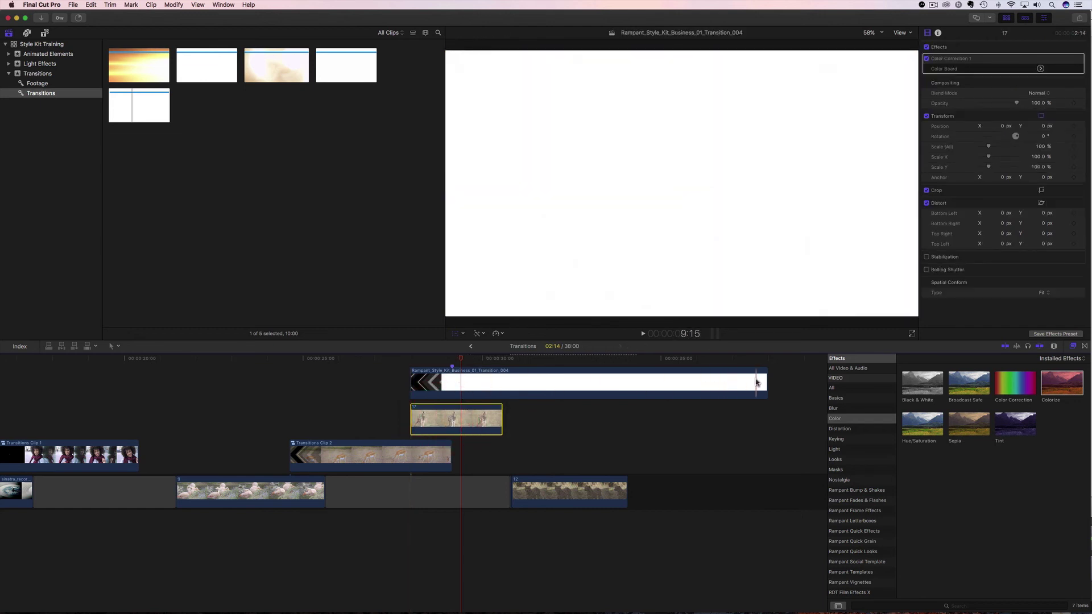
pyautogui.moveTo(766, 380); pyautogui.dragTo(503, 386)
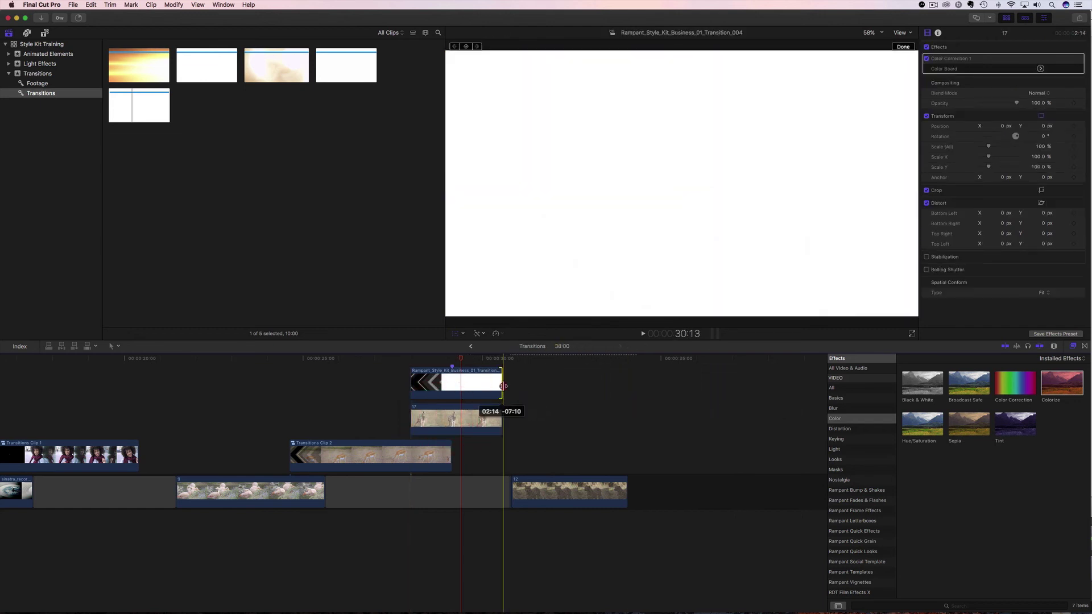
# - Set the blend mode of the Business transition above the zebra clip to Stencil Alpha
pyautogui.click(472, 387)
pyautogui.click(1034, 57)
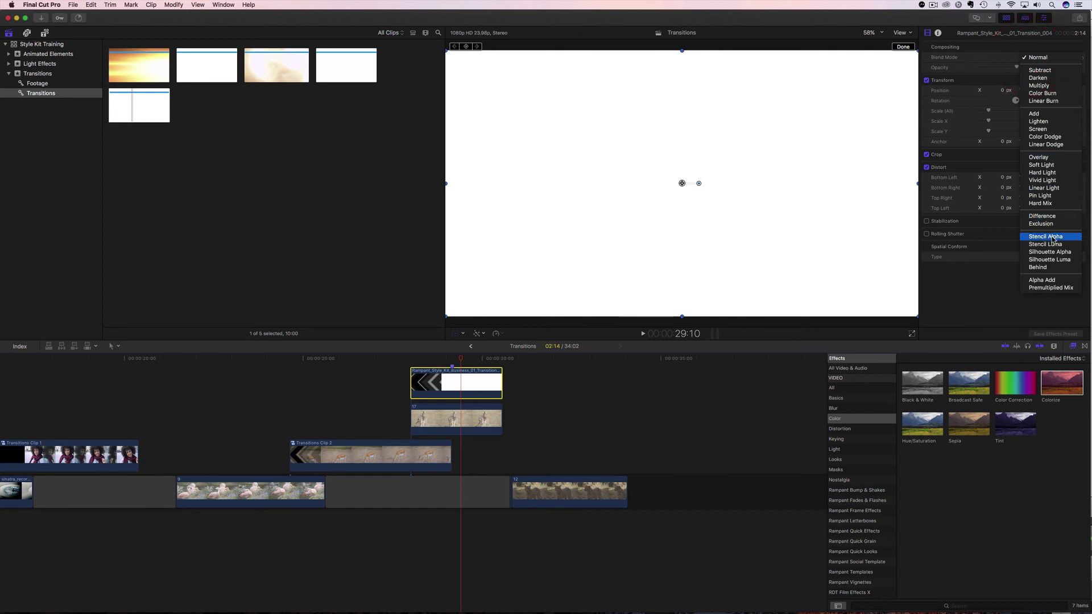
pyautogui.click(1051, 237)
# - Combine the Business transition and the zebra clip into a new compound clip with the default name
pyautogui.keyDown('super'); pyautogui.click(427, 421); pyautogui.keyUp('super')
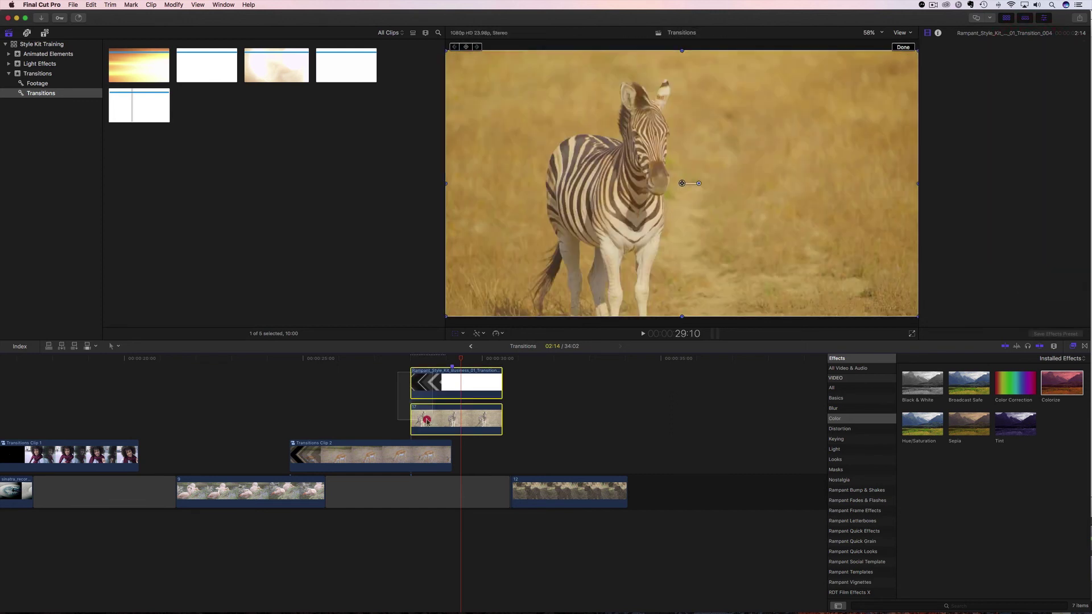
pyautogui.rightClick(429, 424)
pyautogui.click(437, 424)
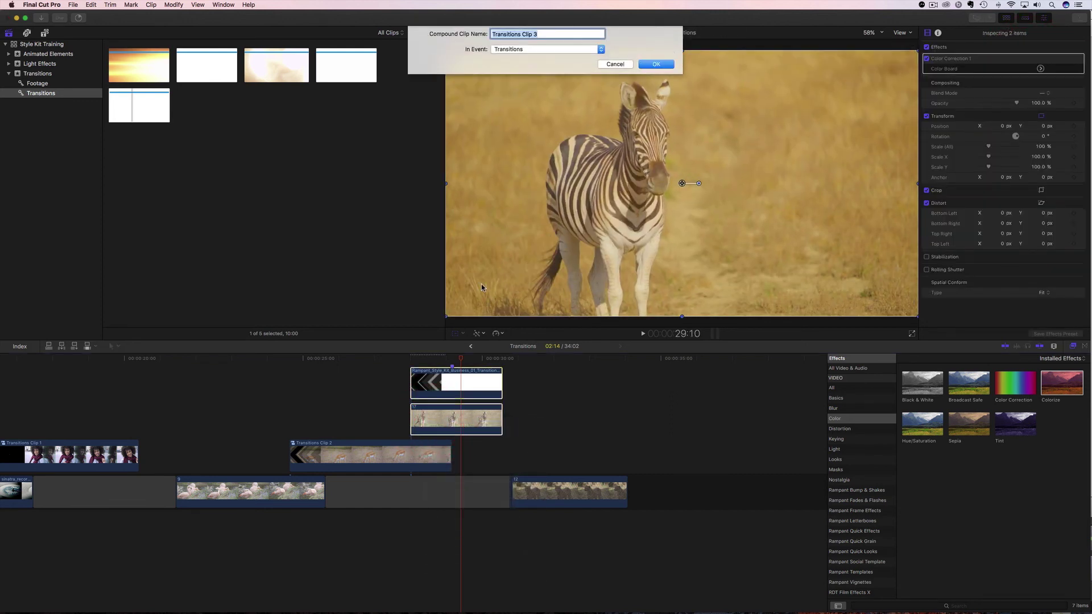
pyautogui.press('Return')
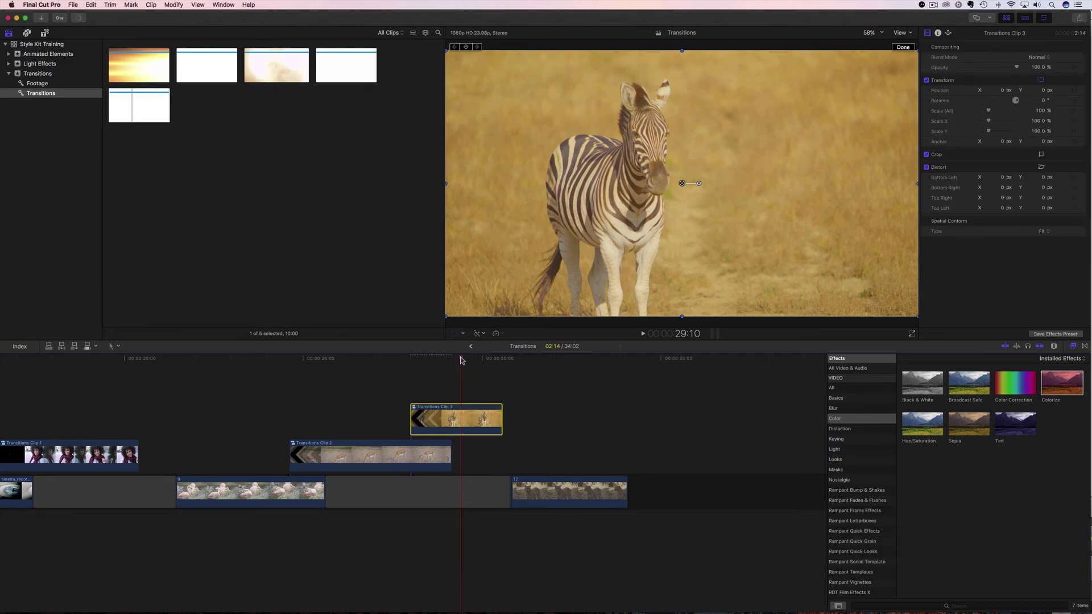
# - Play back the Business transition from the antelope clip into the zebra clip
pyautogui.click(391, 360)
pyautogui.press('space')
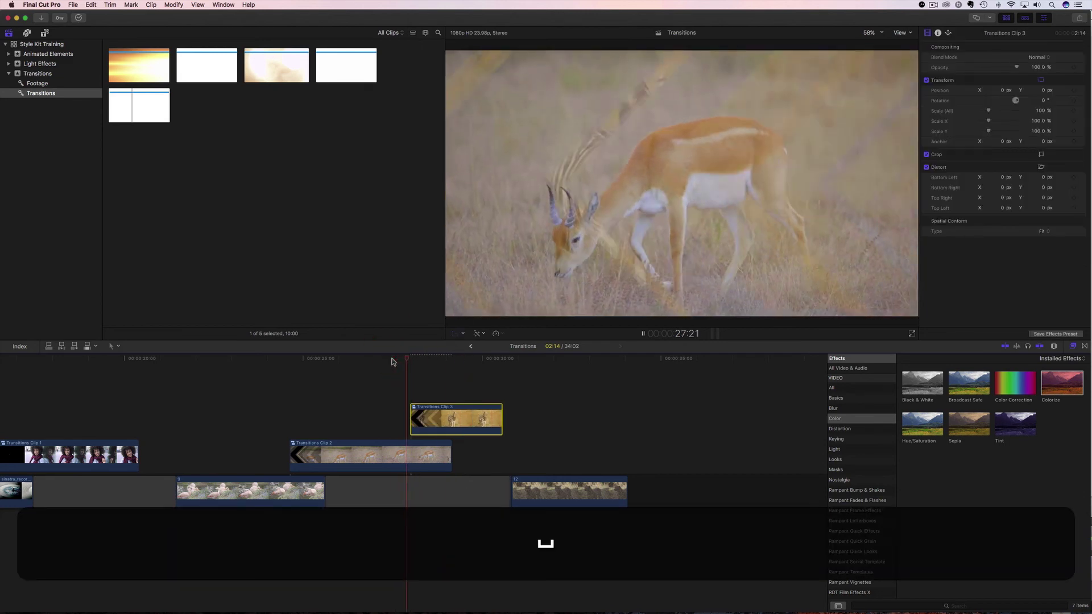
pyautogui.press('space')
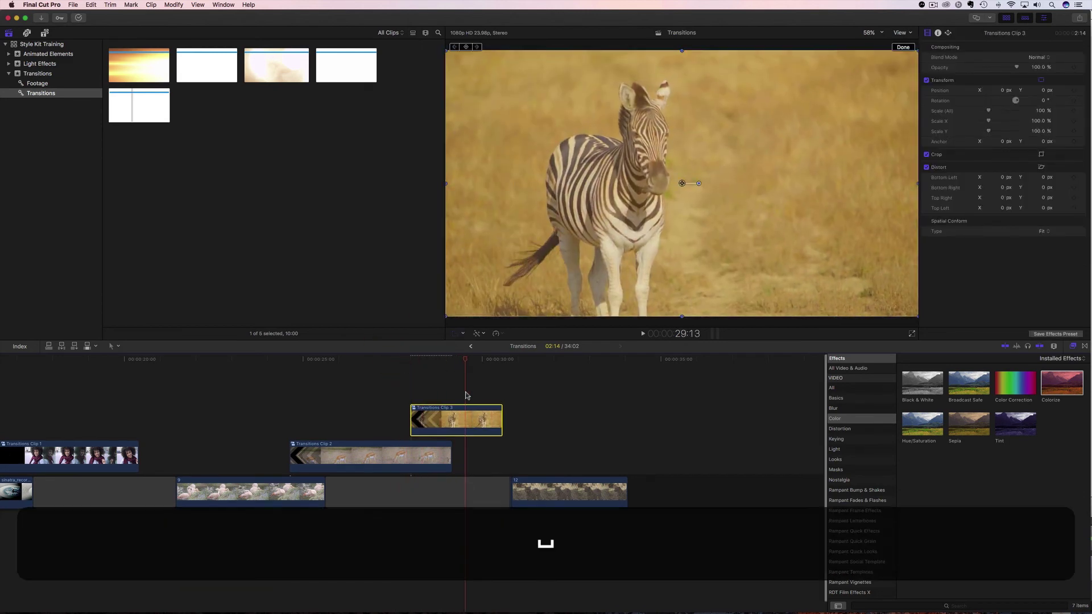
# - Lift the cheetah clip 12 onto a connected layer overlapping the zebra compound clip and lengthen the gap below to 7:12
pyautogui.moveTo(542, 504); pyautogui.dragTo(509, 392)
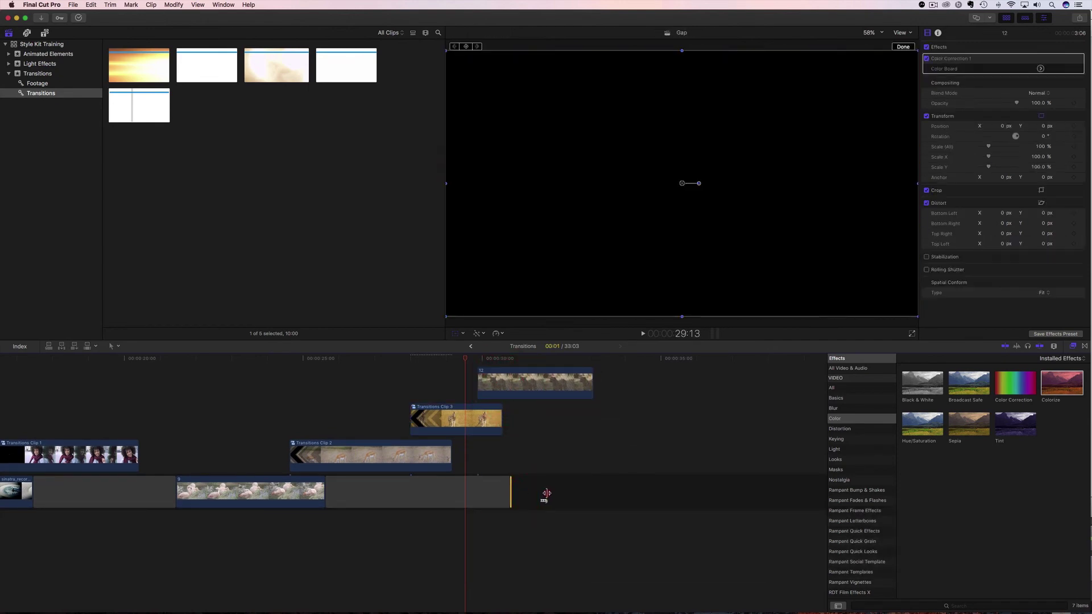
pyautogui.moveTo(546, 494); pyautogui.dragTo(592, 493)
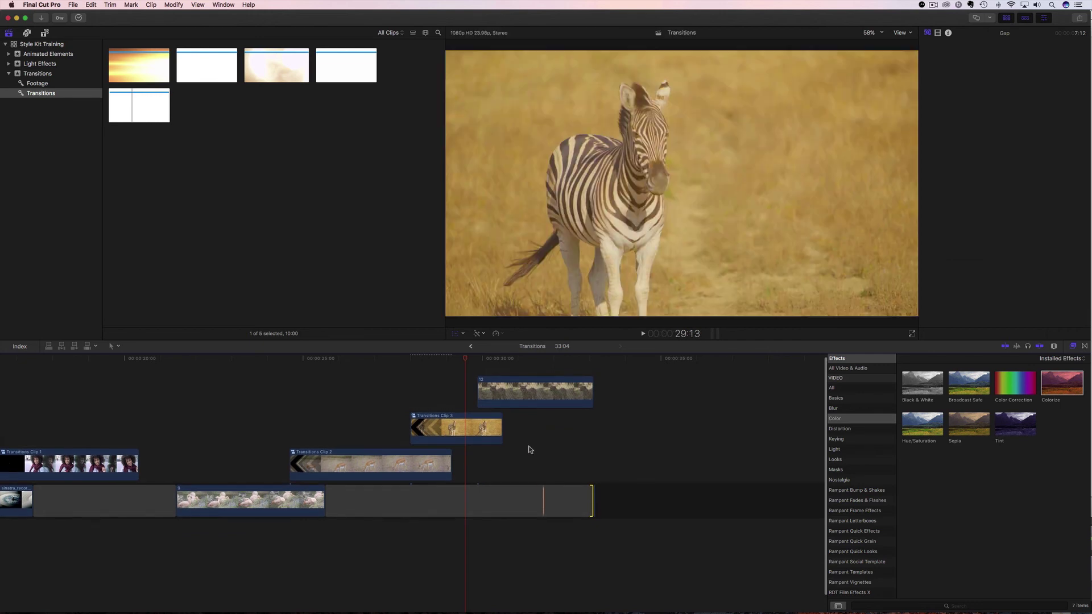
# - Place the Business transition above the cheetah clip, aligned to its start, and add a marker on its first fully white frame at 30:20
pyautogui.click(132, 105)
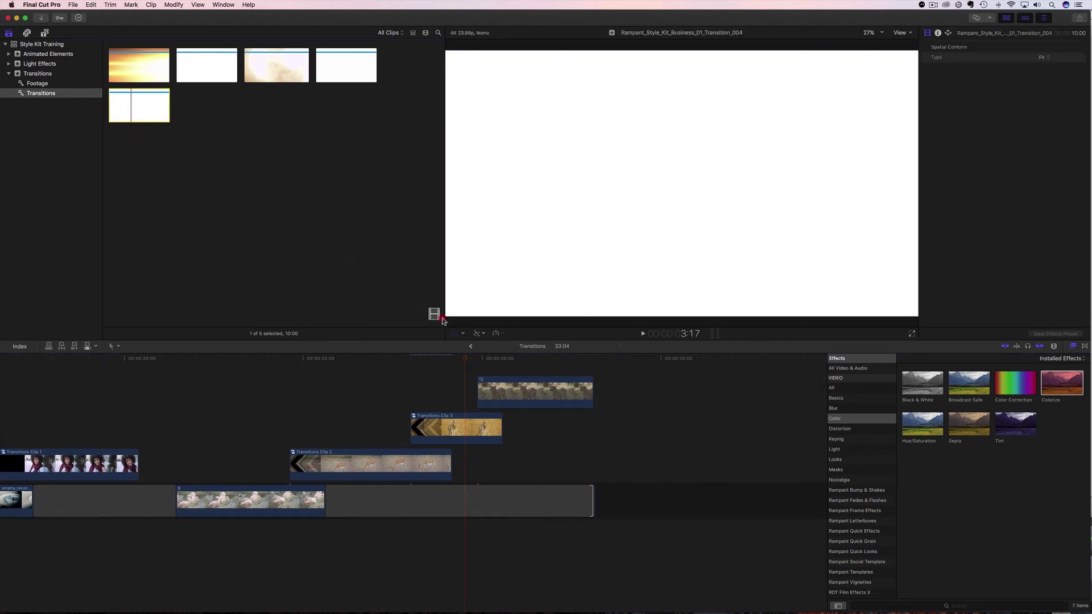
pyautogui.moveTo(443, 320); pyautogui.dragTo(519, 400)
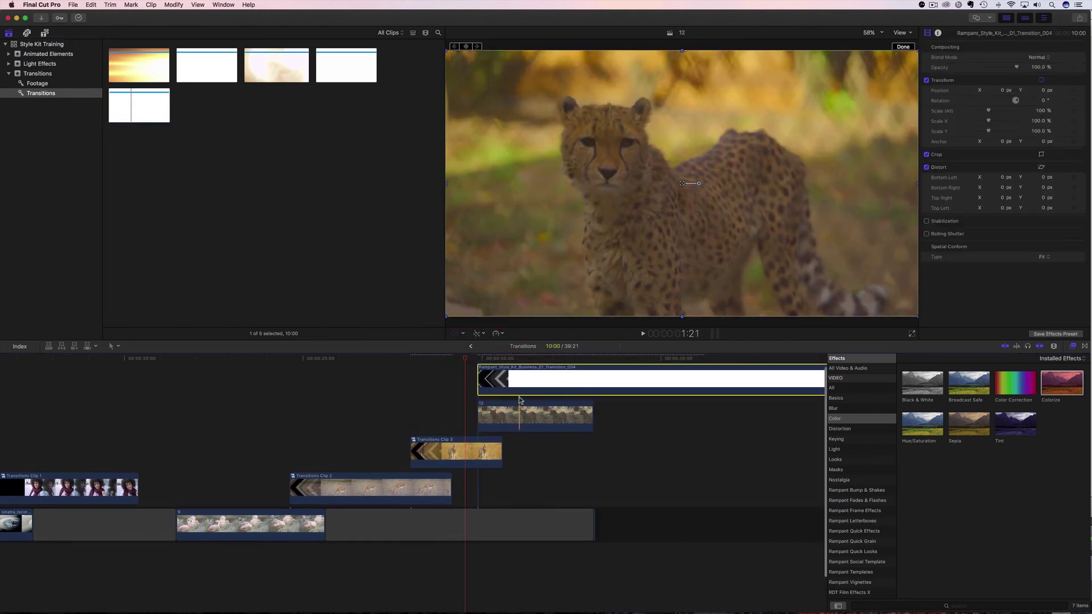
pyautogui.click(505, 359)
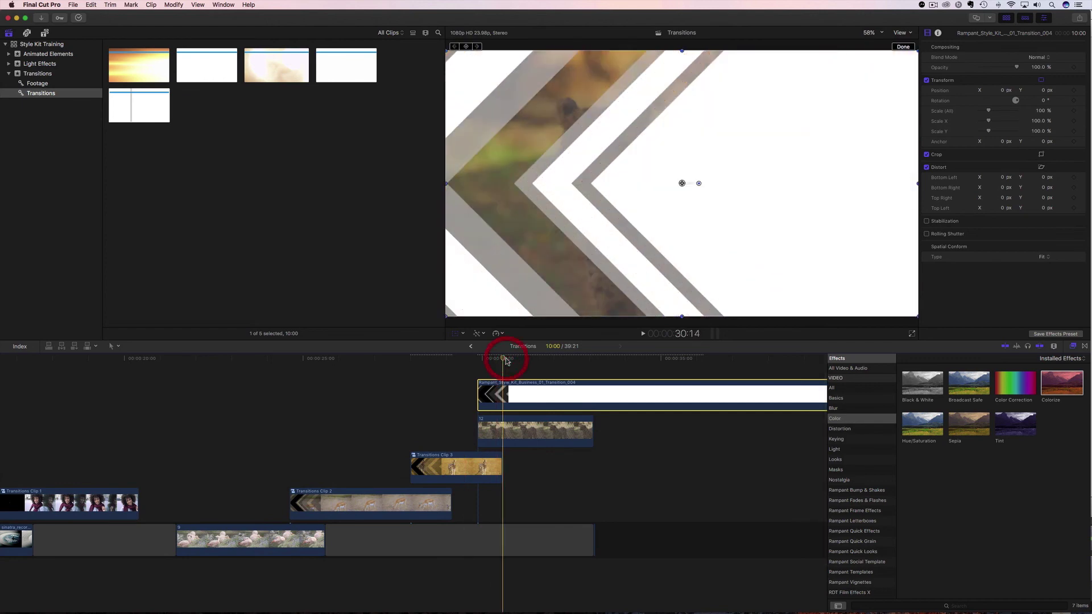
pyautogui.press('Right')
pyautogui.press('Right')
pyautogui.press('Right')
pyautogui.press('Right')
pyautogui.press('Right')
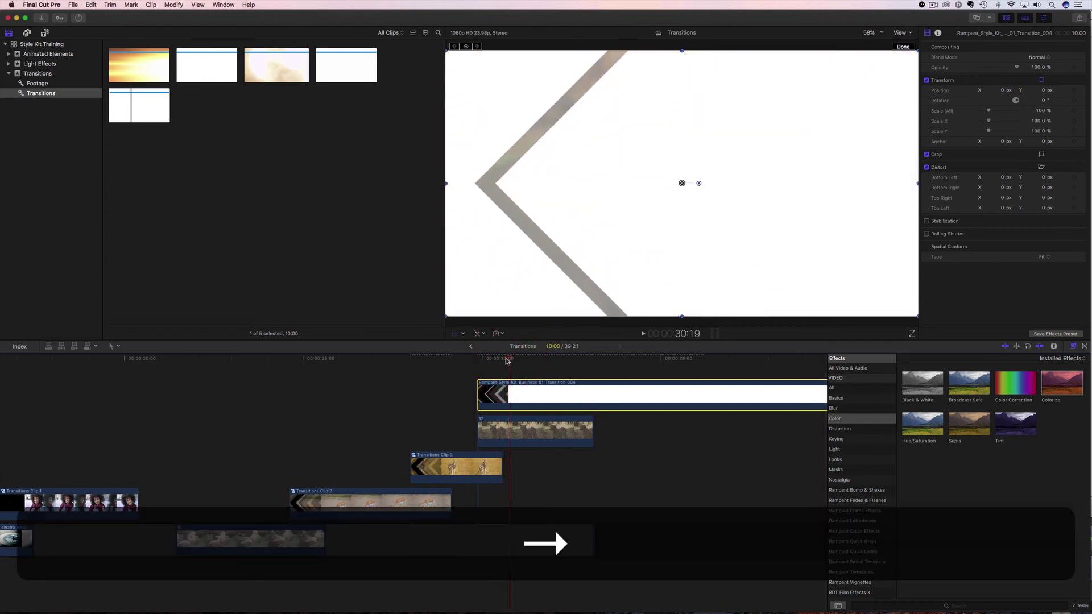
pyautogui.press('Right')
pyautogui.press('Right')
pyautogui.press('Left')
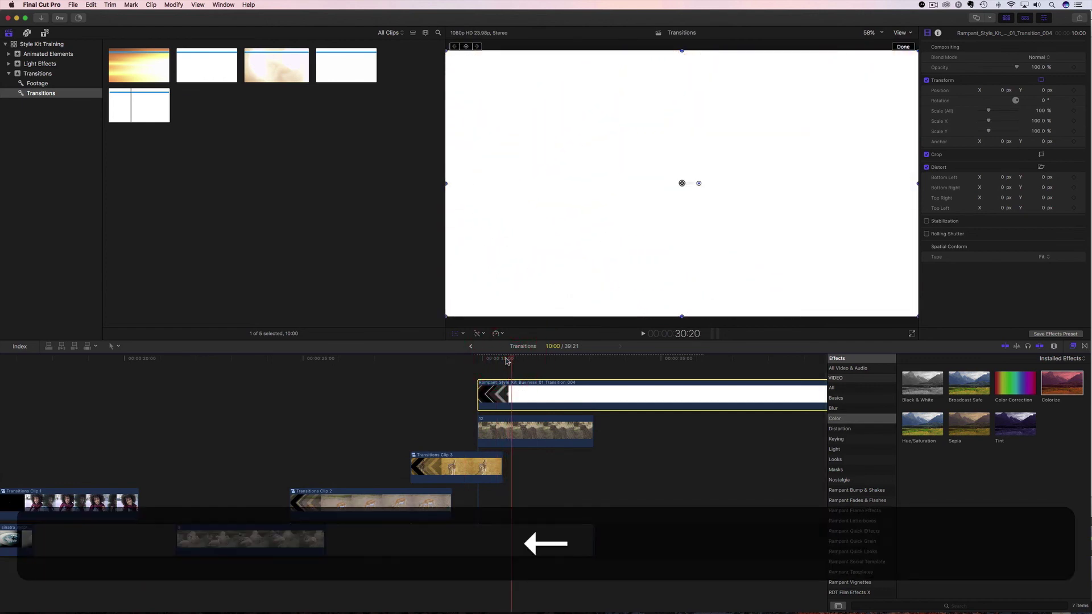
pyautogui.press('m')
# - Shift the Business transition and cheetah clip earlier so the marker meets the zebra compound clip's end, and trim the transition to 3:06
pyautogui.moveTo(534, 390); pyautogui.dragTo(525, 388)
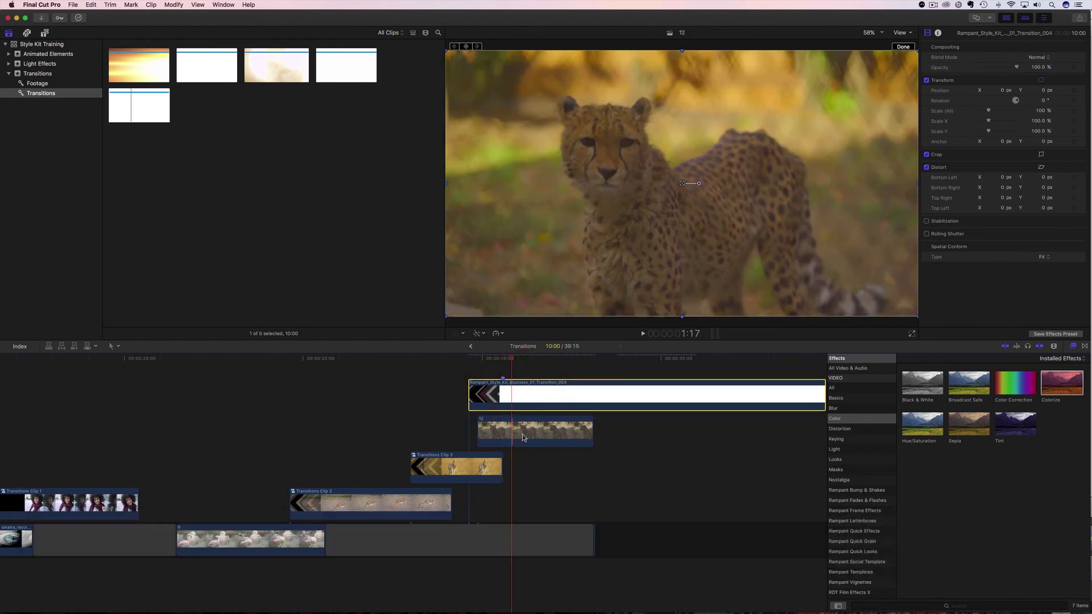
pyautogui.moveTo(528, 431); pyautogui.dragTo(520, 431)
pyautogui.hscroll(5, 475, 398)
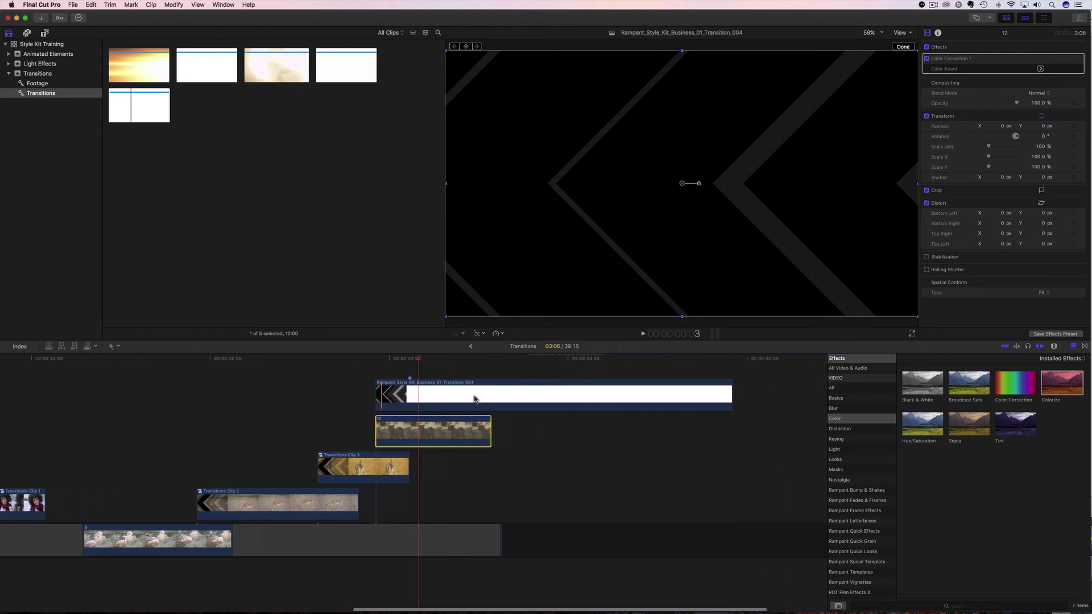
pyautogui.moveTo(729, 391); pyautogui.dragTo(490, 392)
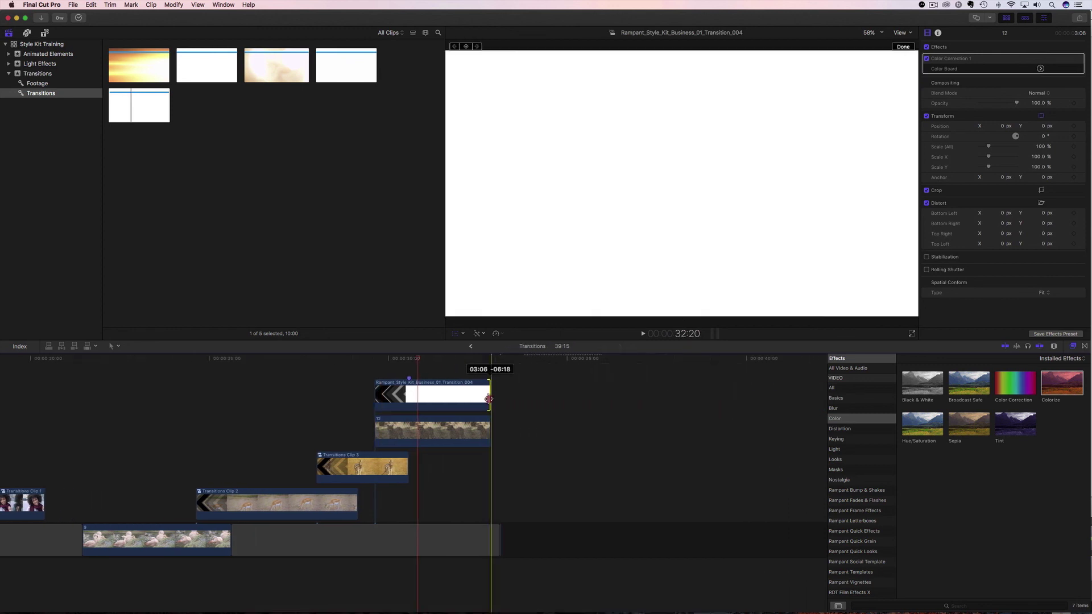
# - Set the blend mode of the Business transition above the cheetah clip to Stencil Alpha
pyautogui.click(467, 394)
pyautogui.click(1038, 57)
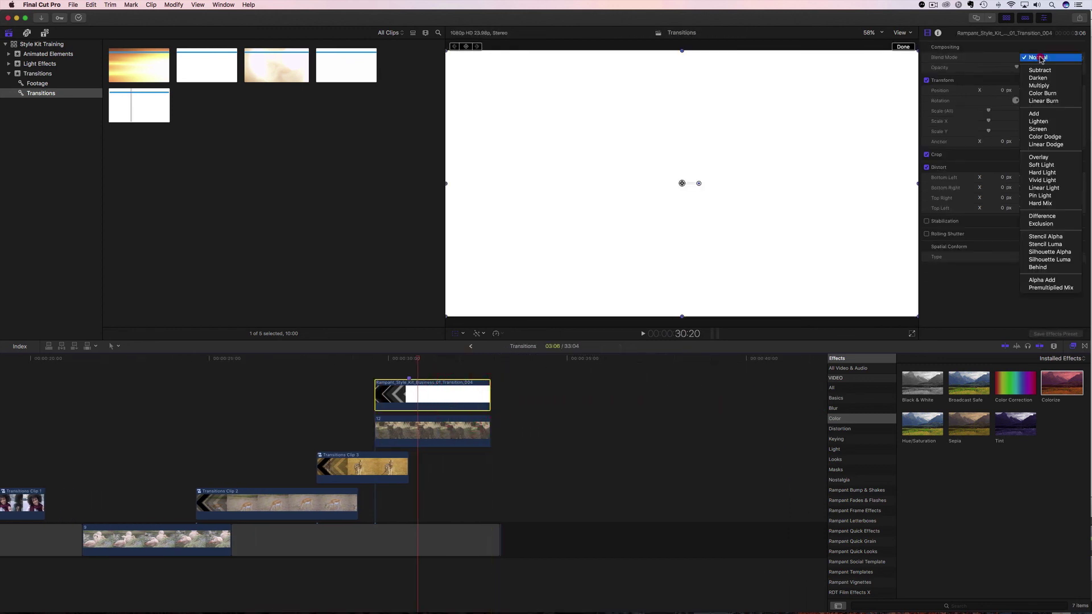
pyautogui.click(1048, 237)
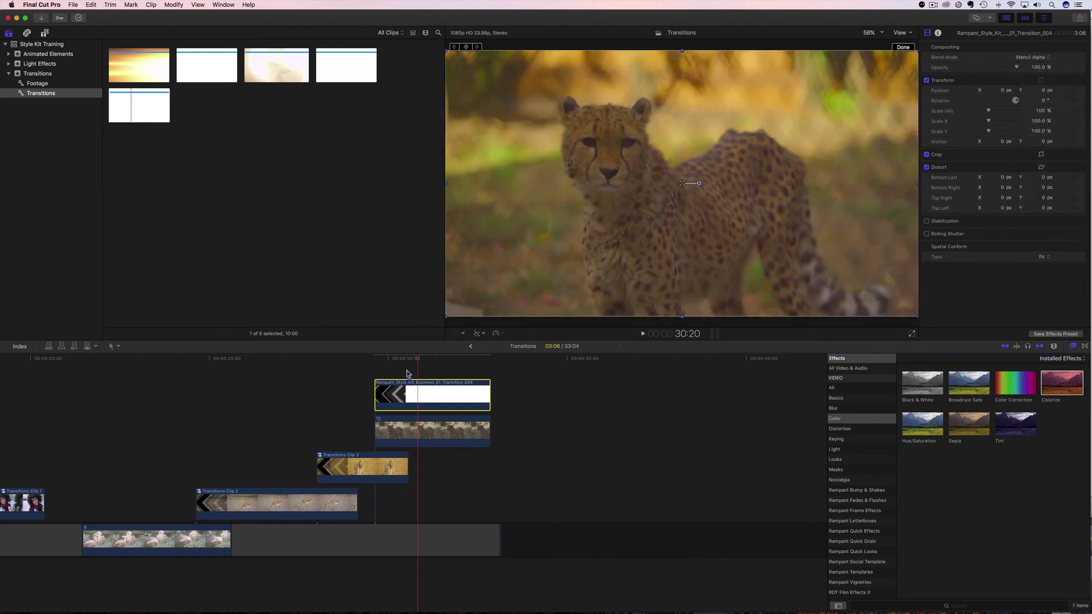
# - Combine the Business transition and the cheetah clip into a new compound clip with the default name
pyautogui.moveTo(407, 361); pyautogui.dragTo(395, 439)
pyautogui.rightClick(393, 435)
pyautogui.click(400, 442)
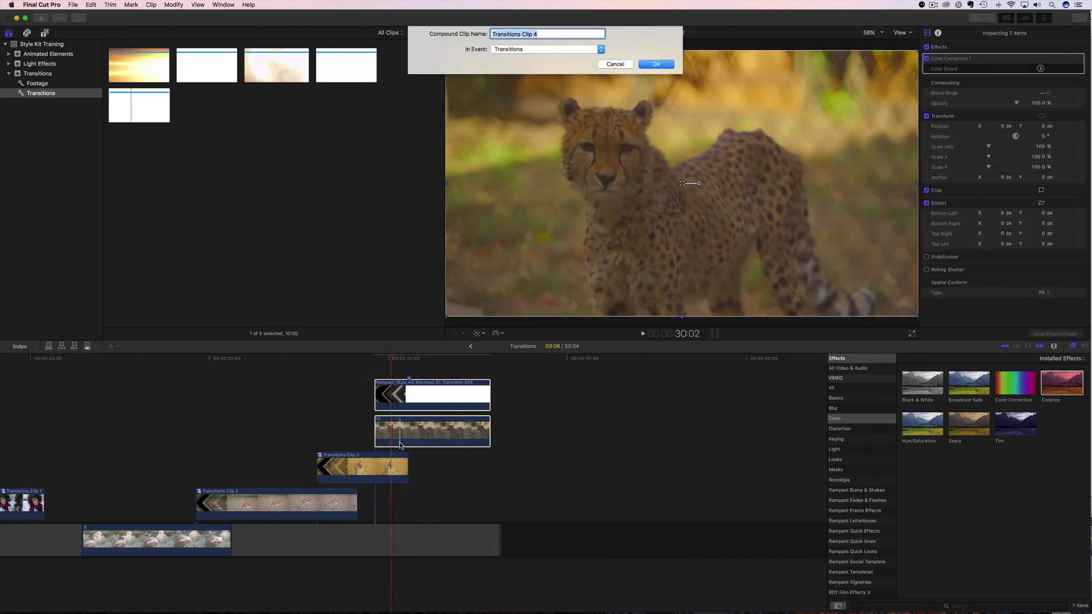
pyautogui.write('Transitions Clip 4')
pyautogui.press('Return')
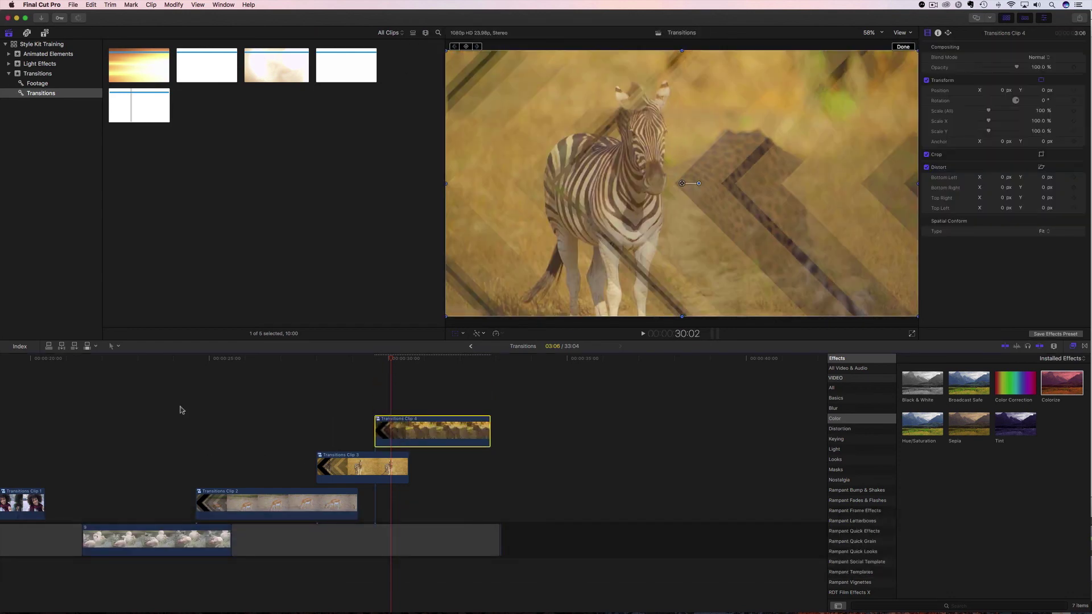
# - Play back the sequence of Business transitions from just before the flamingo clip
pyautogui.click(76, 360)
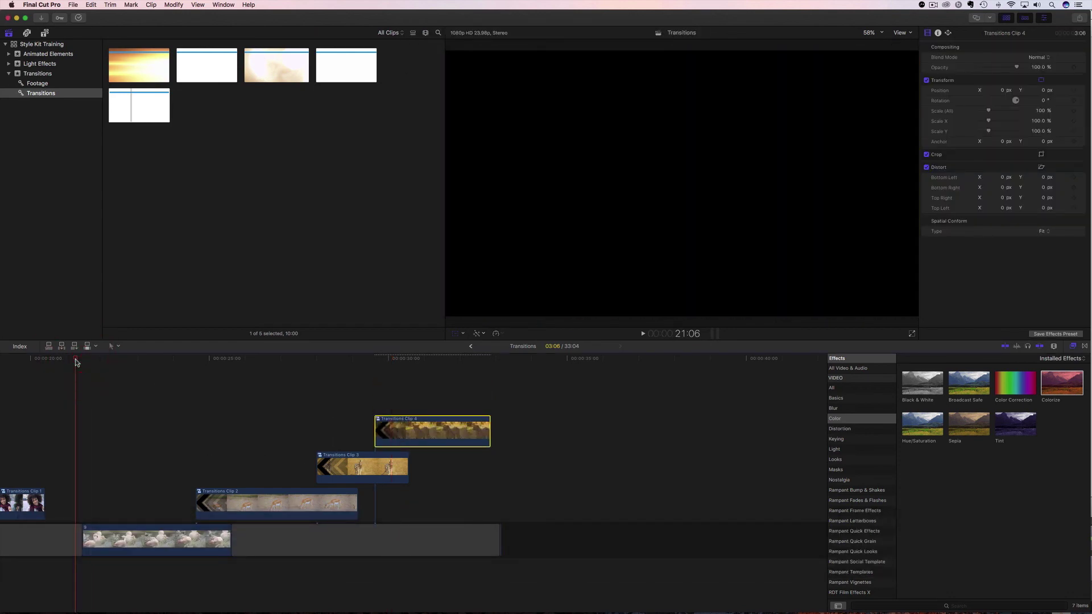
pyautogui.press('space')
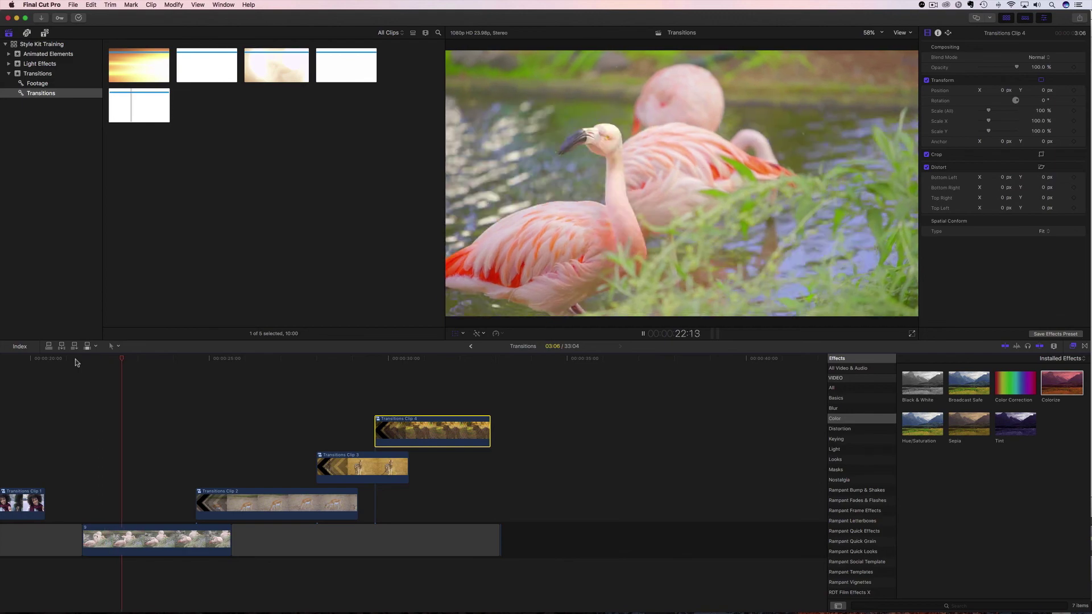